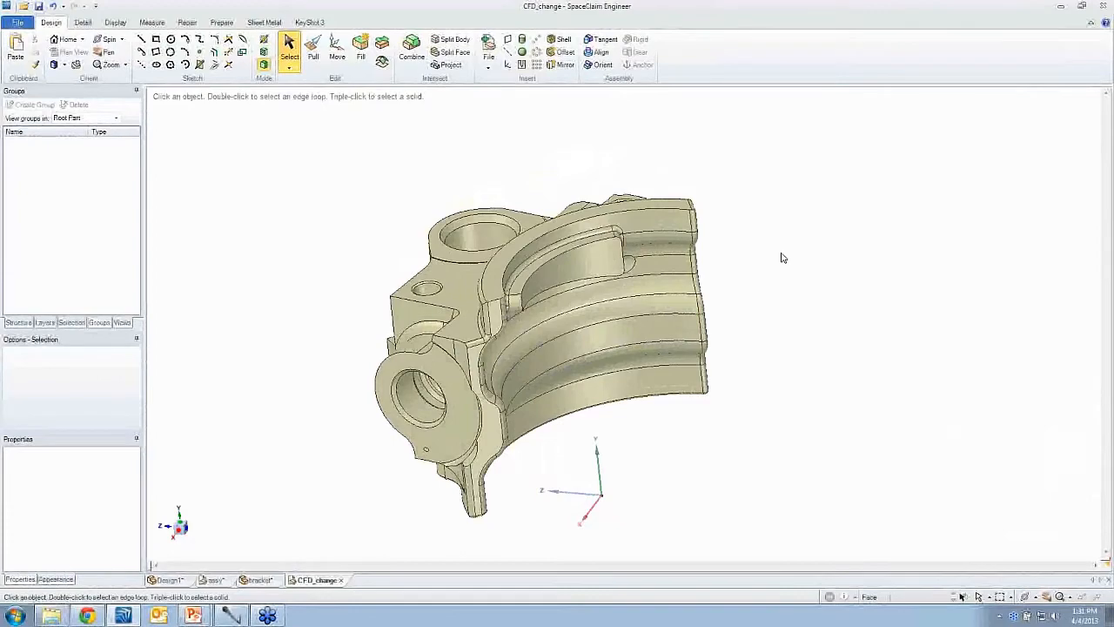
pyautogui.moveTo(782, 254); pyautogui.dragTo(743, 326, button='middle')
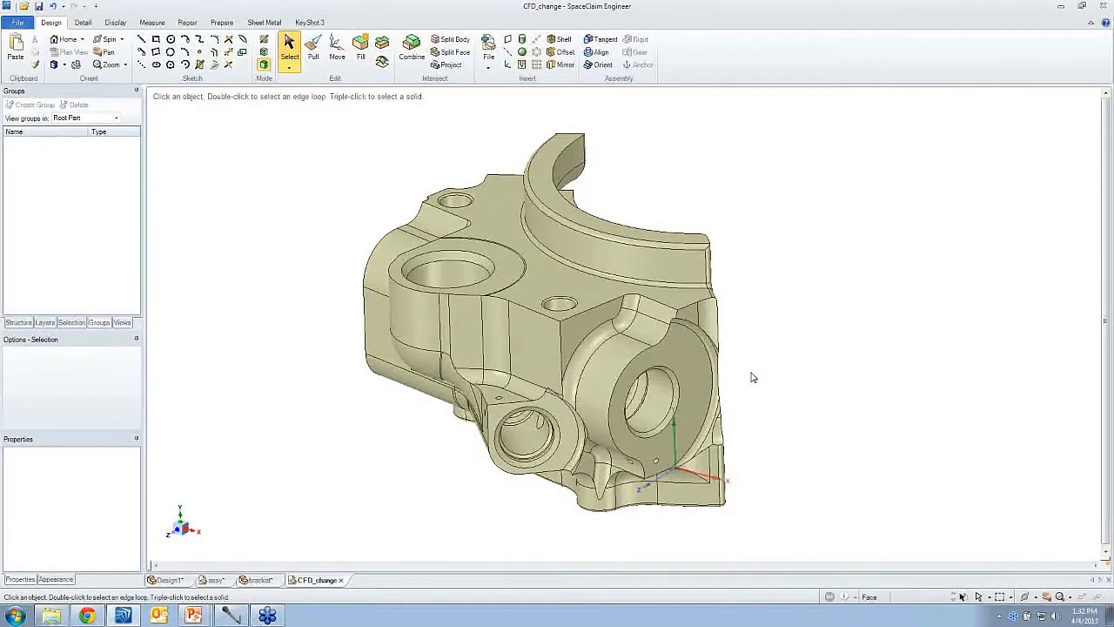
pyautogui.click(687, 274)
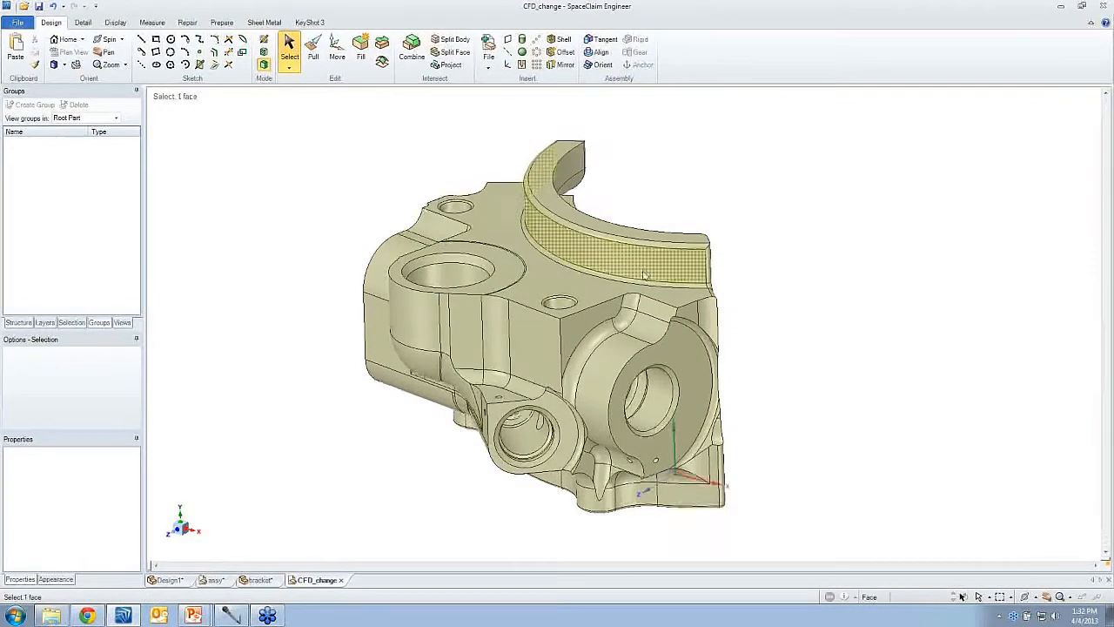
pyautogui.click(225, 24)
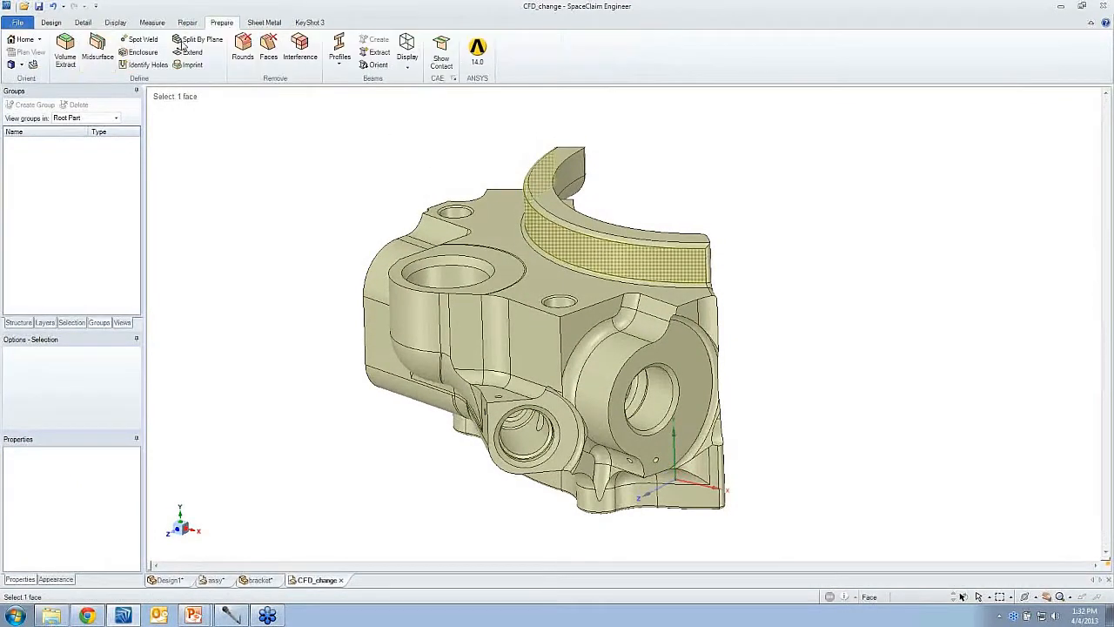
pyautogui.press('Escape')
# - Start Volume Extract with the casting's opening faces selected as caps, adding the top boss and surrounding faces
pyautogui.click(487, 261)
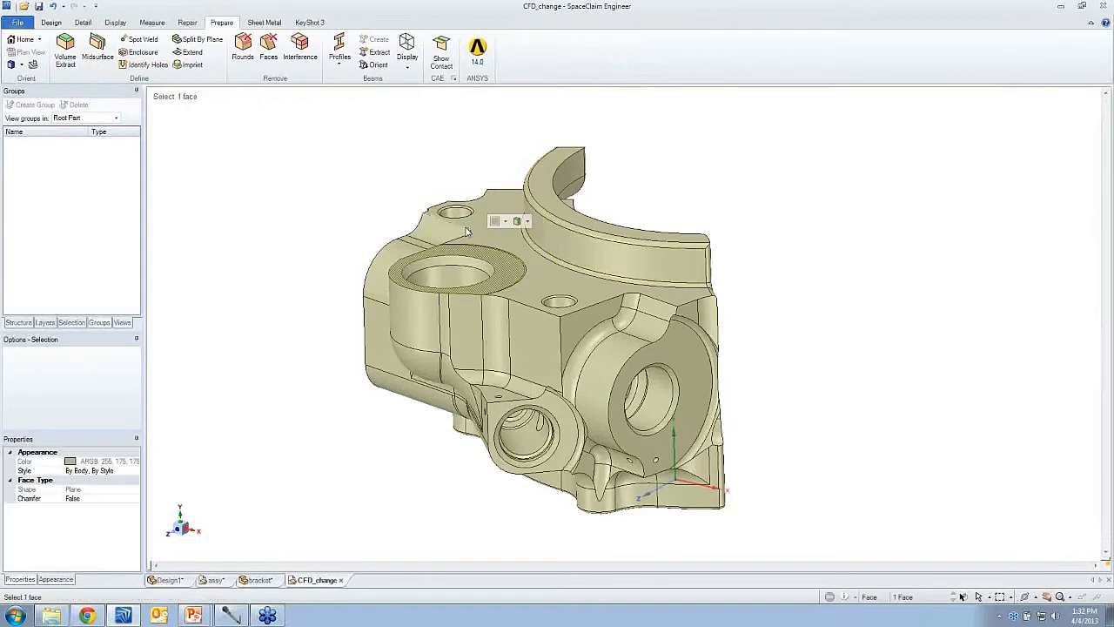
pyautogui.click(627, 367)
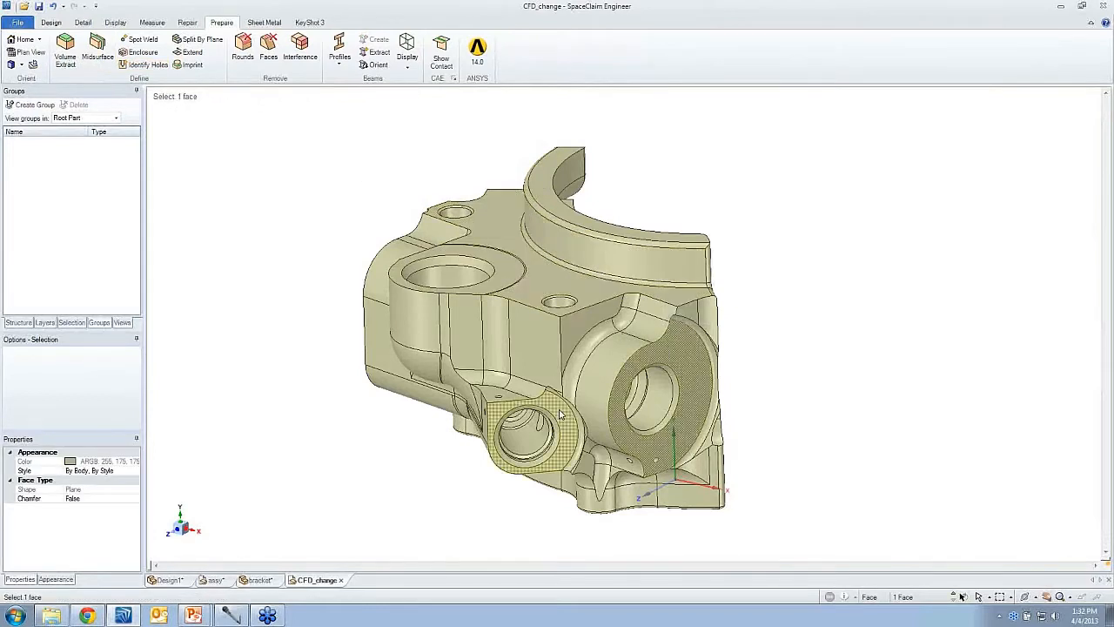
pyautogui.click(65, 53)
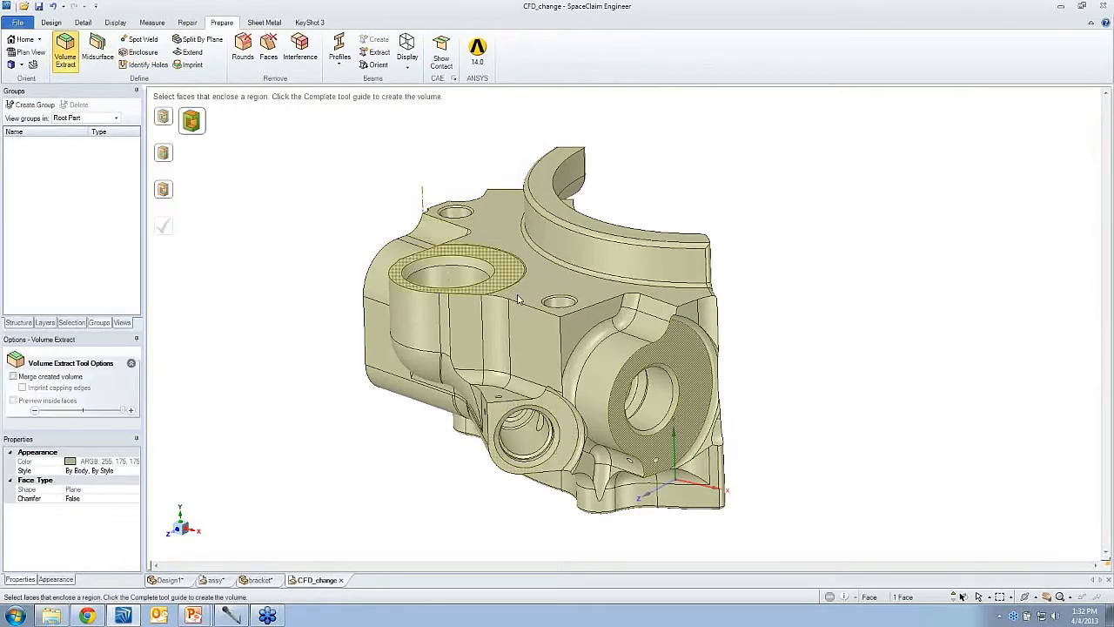
pyautogui.click(515, 326)
pyautogui.click(487, 232)
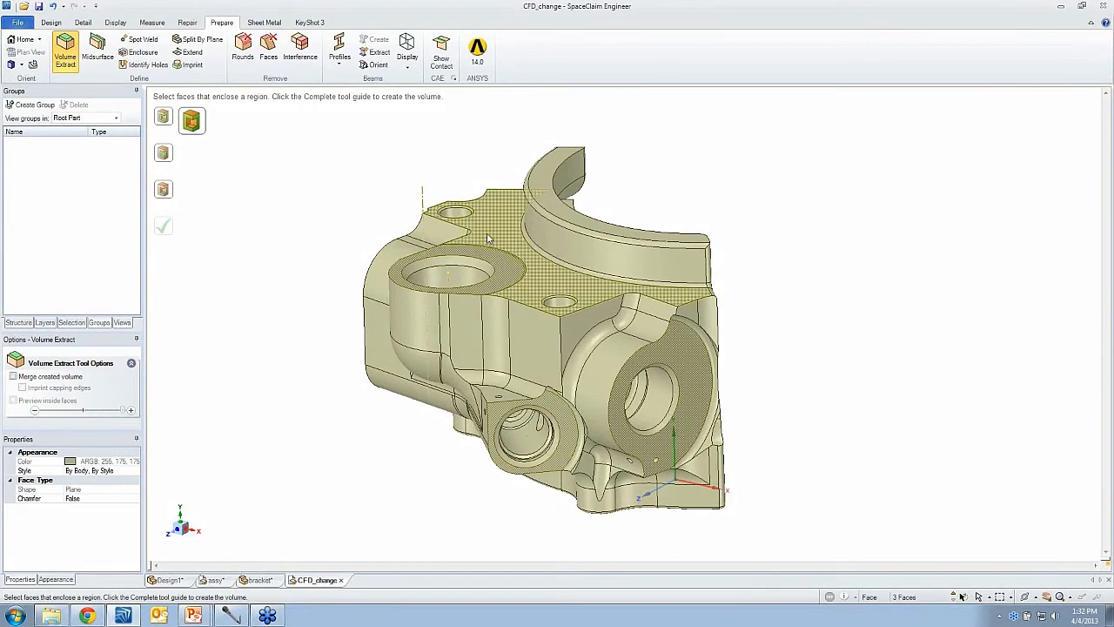
pyautogui.click(487, 237)
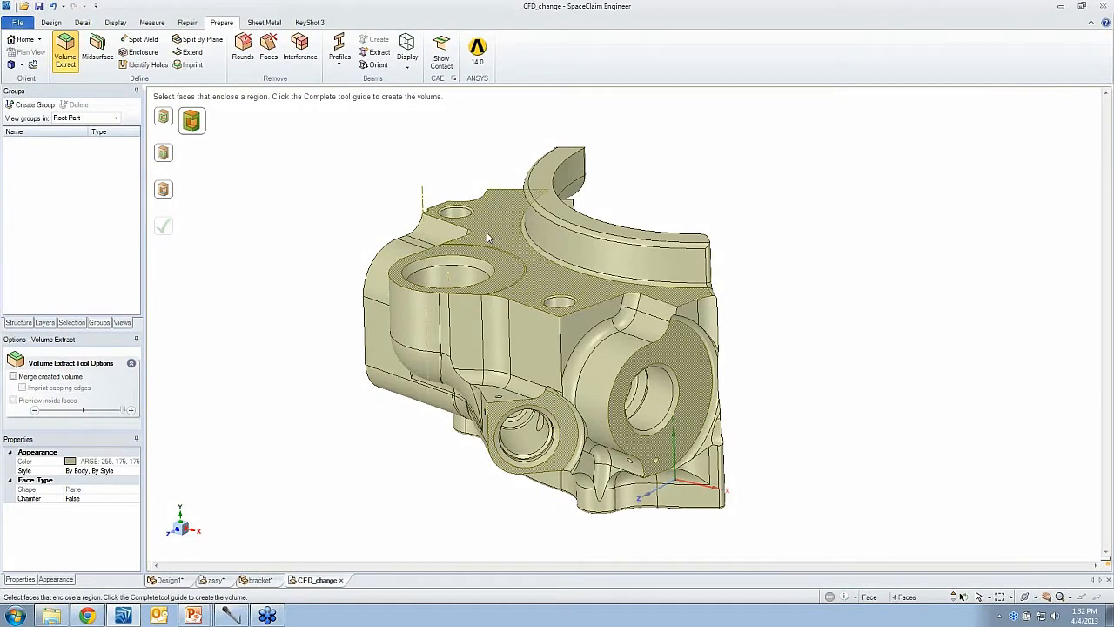
# - Add the remaining opening faces around the casting's sides and underside to the Volume Extract selection
pyautogui.moveTo(487, 238); pyautogui.dragTo(400, 240, button='middle')
pyautogui.moveTo(529, 256); pyautogui.dragTo(445, 224, button='middle')
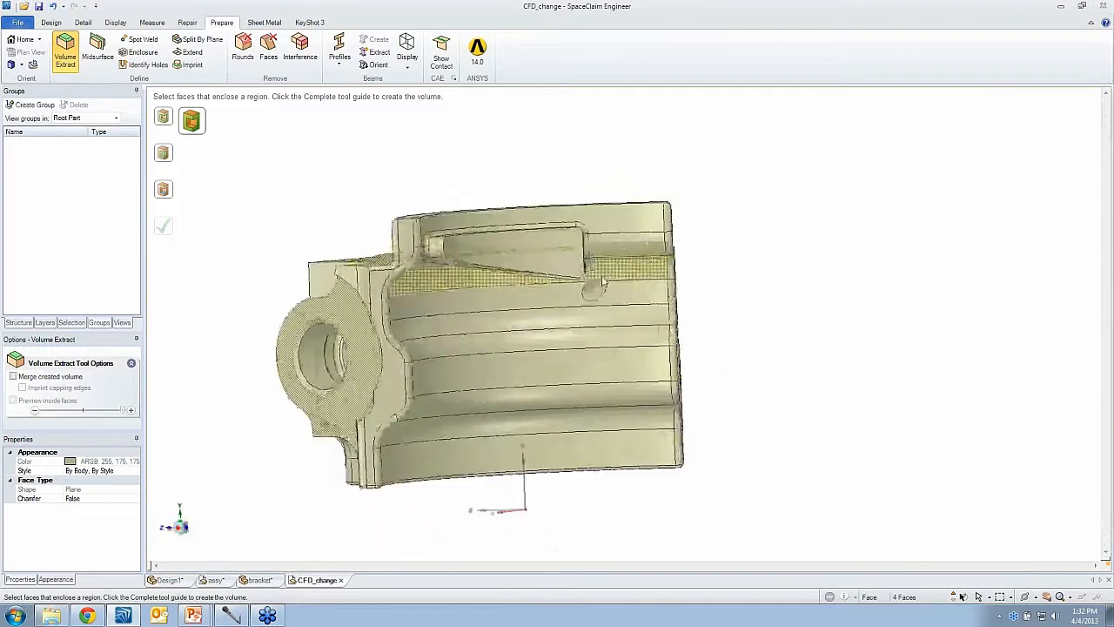
pyautogui.click(607, 276)
pyautogui.click(611, 291)
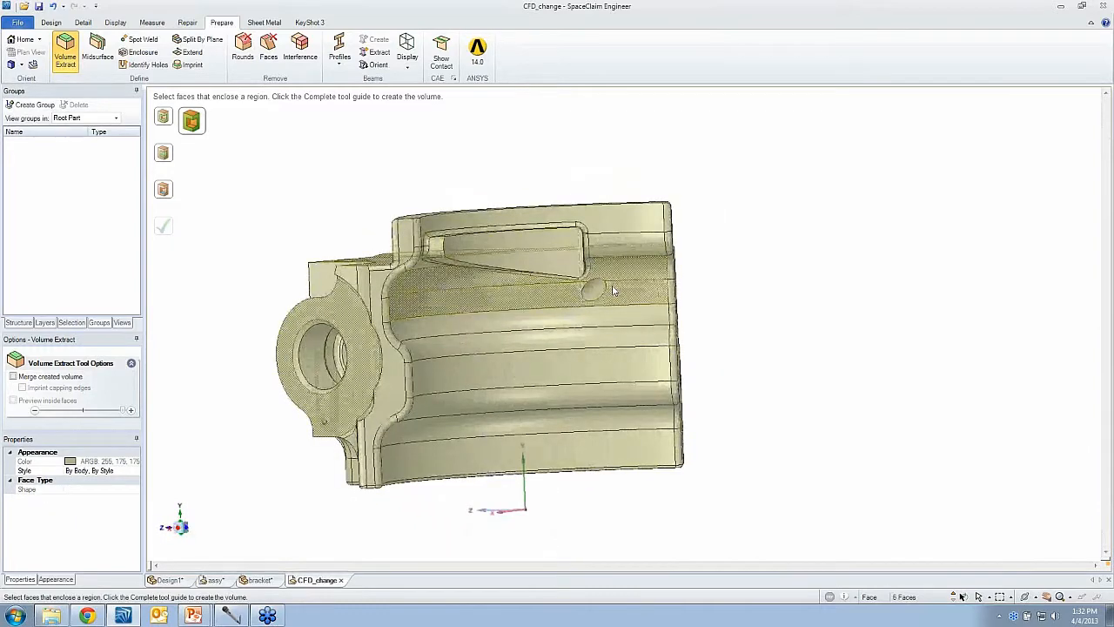
pyautogui.moveTo(612, 289); pyautogui.dragTo(539, 300, button='middle')
pyautogui.click(675, 342)
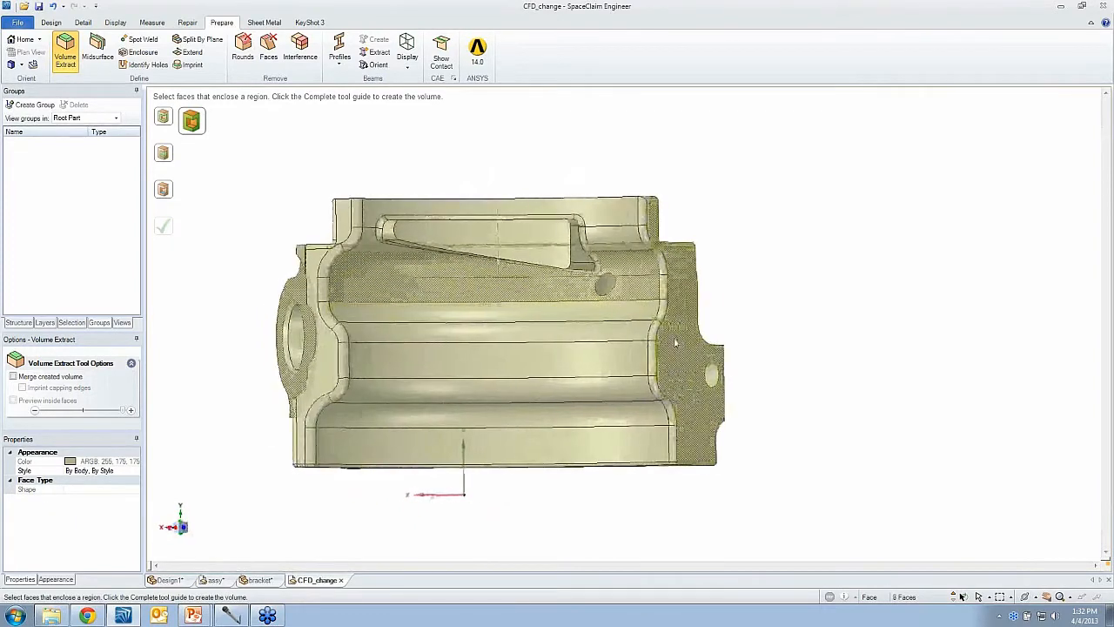
pyautogui.moveTo(675, 343); pyautogui.dragTo(607, 353, button='middle')
pyautogui.click(725, 305)
pyautogui.moveTo(726, 304); pyautogui.dragTo(670, 452, button='middle')
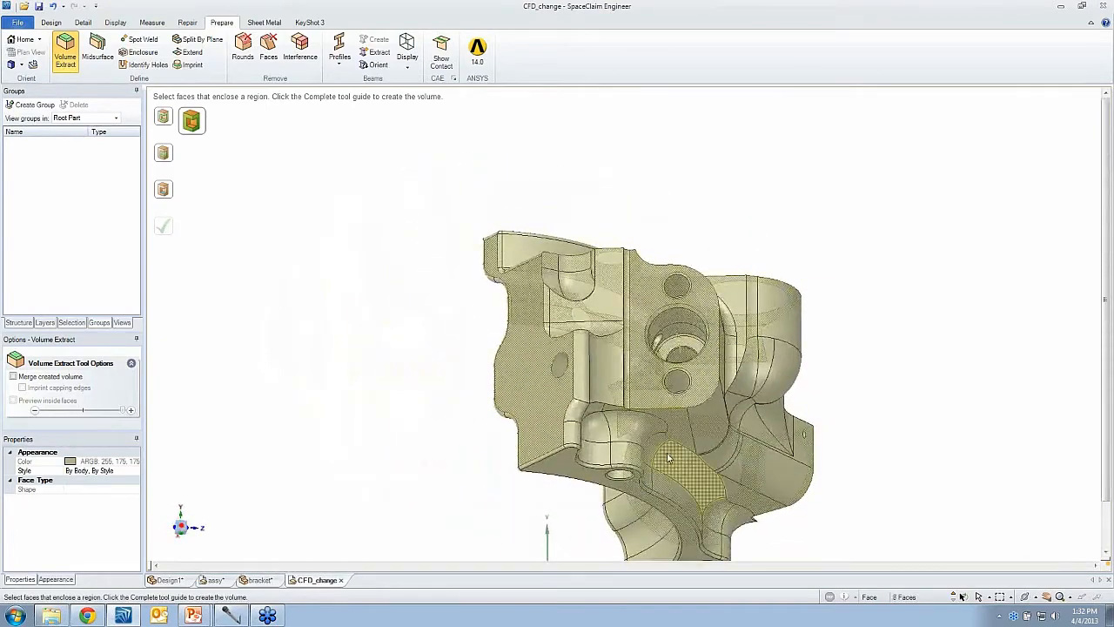
# - Enable the inside-face preview and complete the volume extraction
pyautogui.click(163, 189)
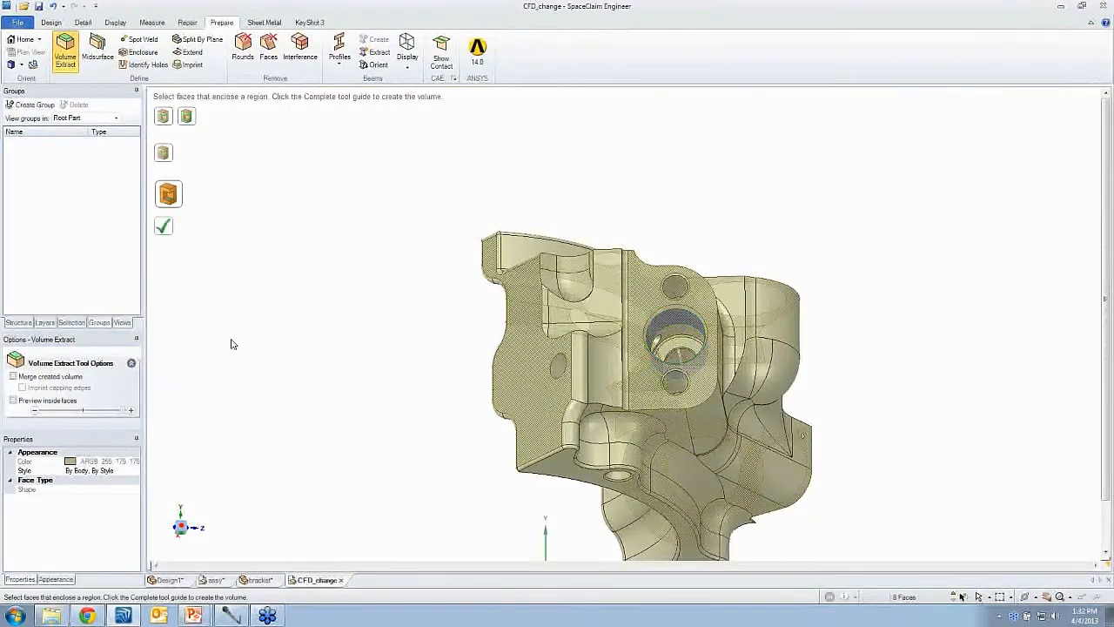
pyautogui.click(40, 400)
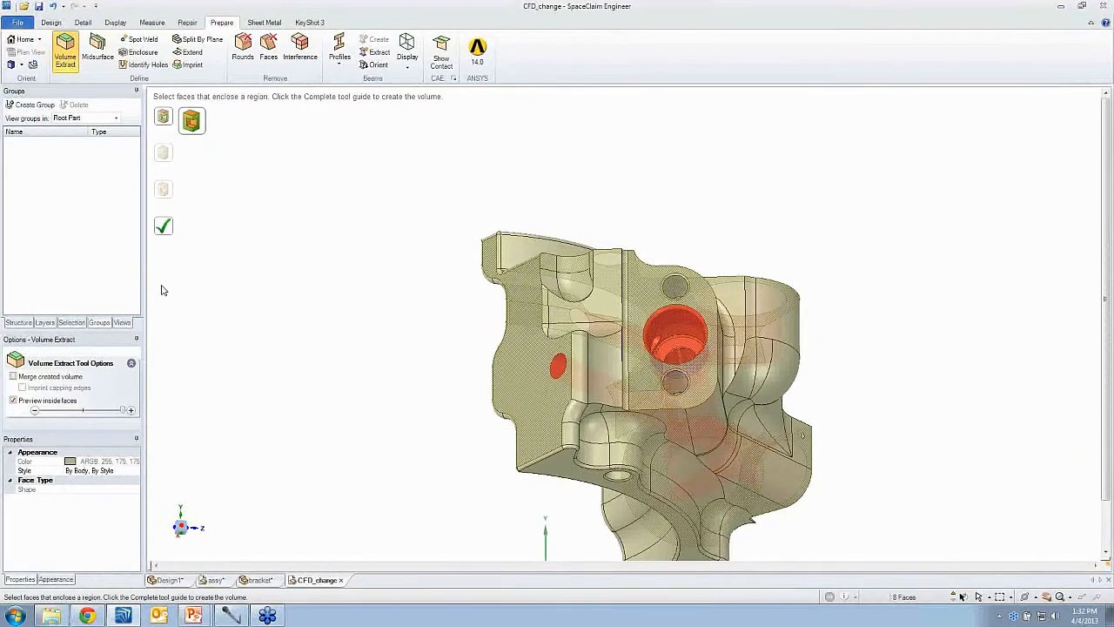
pyautogui.click(165, 229)
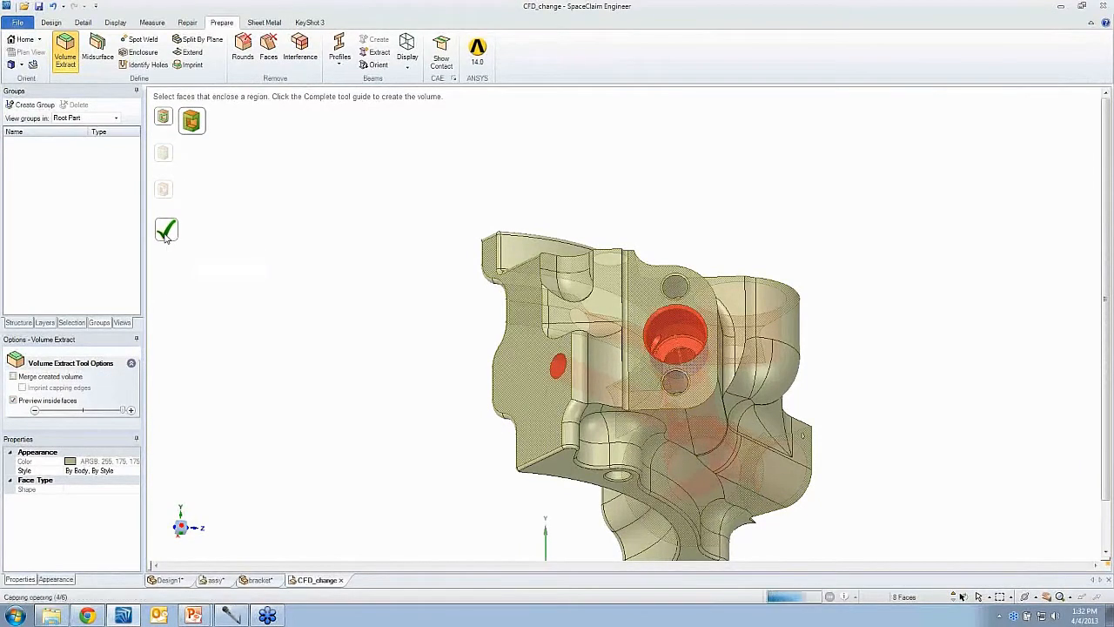
# - Hide the original solid so only the extracted fluid volume is shown
pyautogui.click(69, 67)
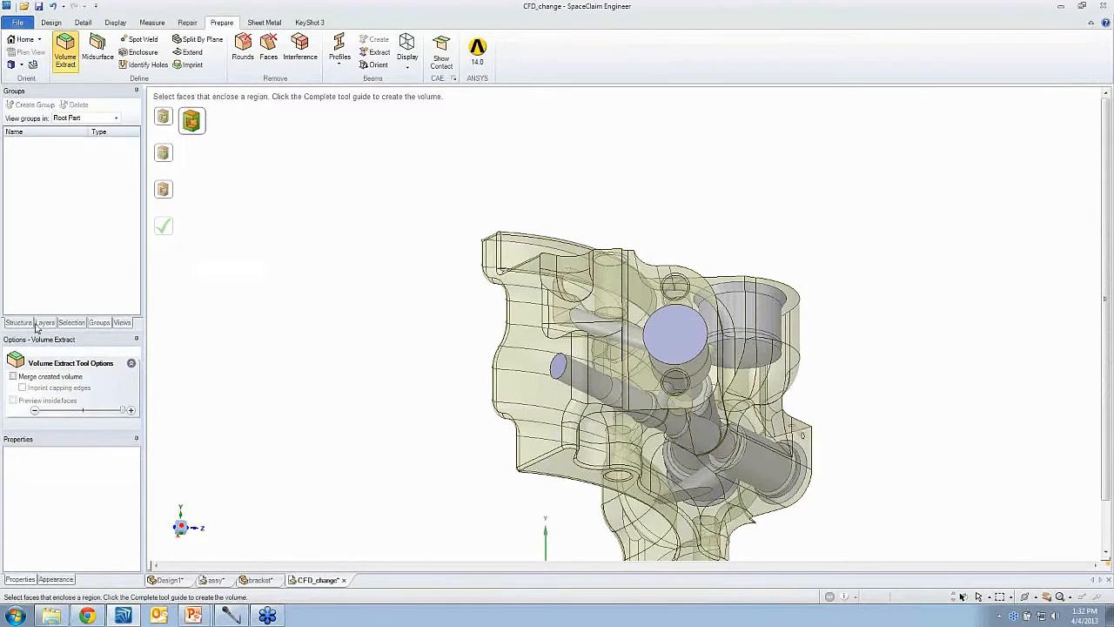
pyautogui.click(26, 324)
pyautogui.moveTo(288, 279); pyautogui.dragTo(228, 261, button='middle')
pyautogui.click(33, 113)
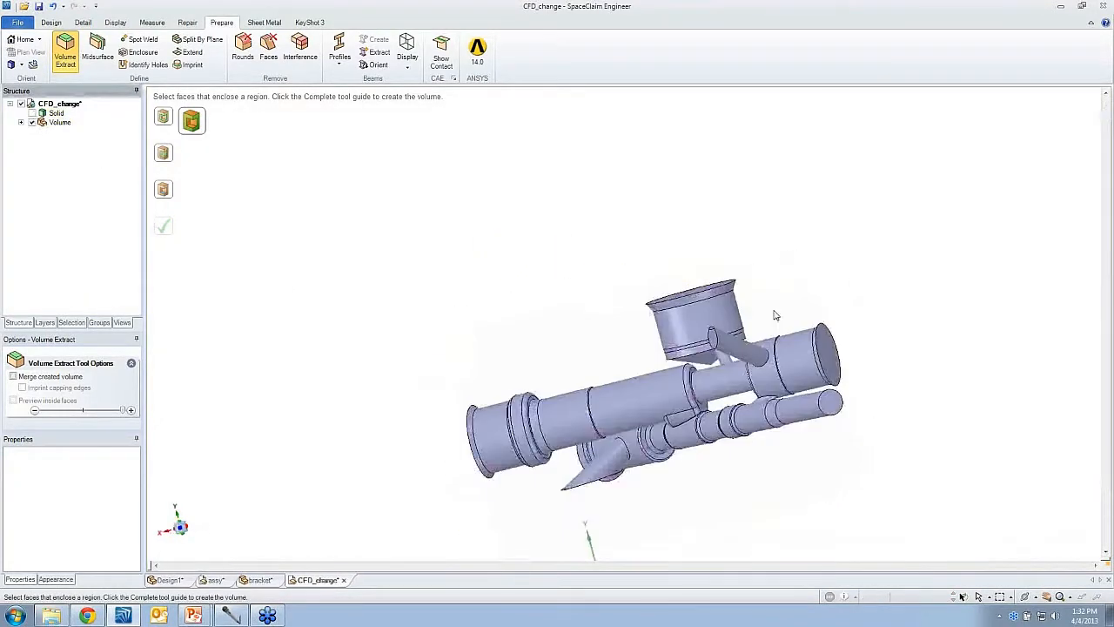
pyautogui.moveTo(771, 316); pyautogui.dragTo(753, 385, button='middle')
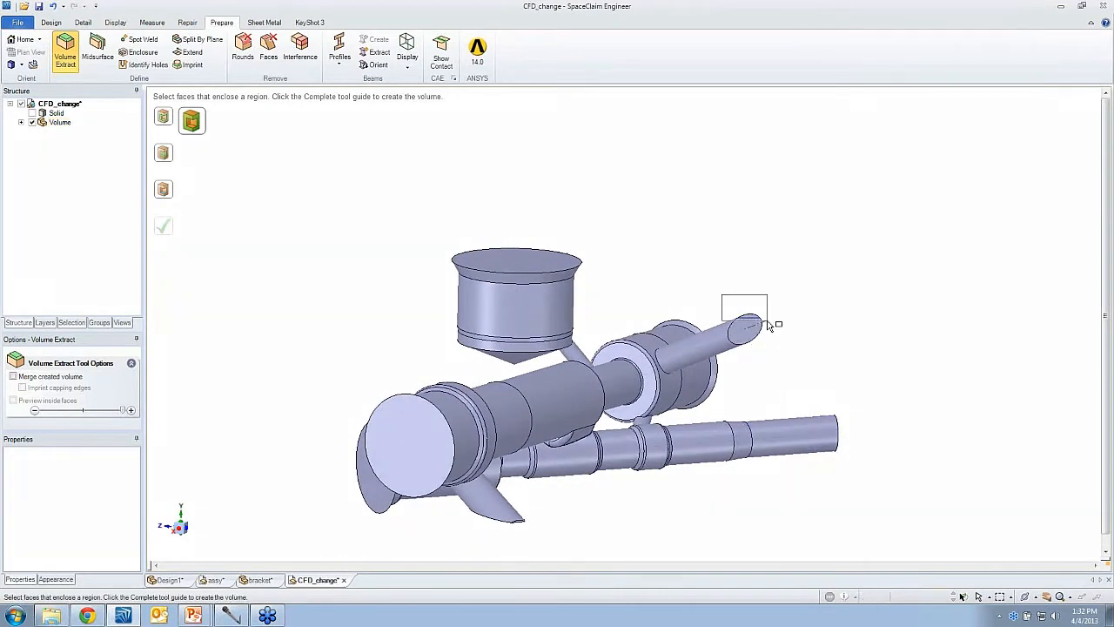
pyautogui.press('Escape')
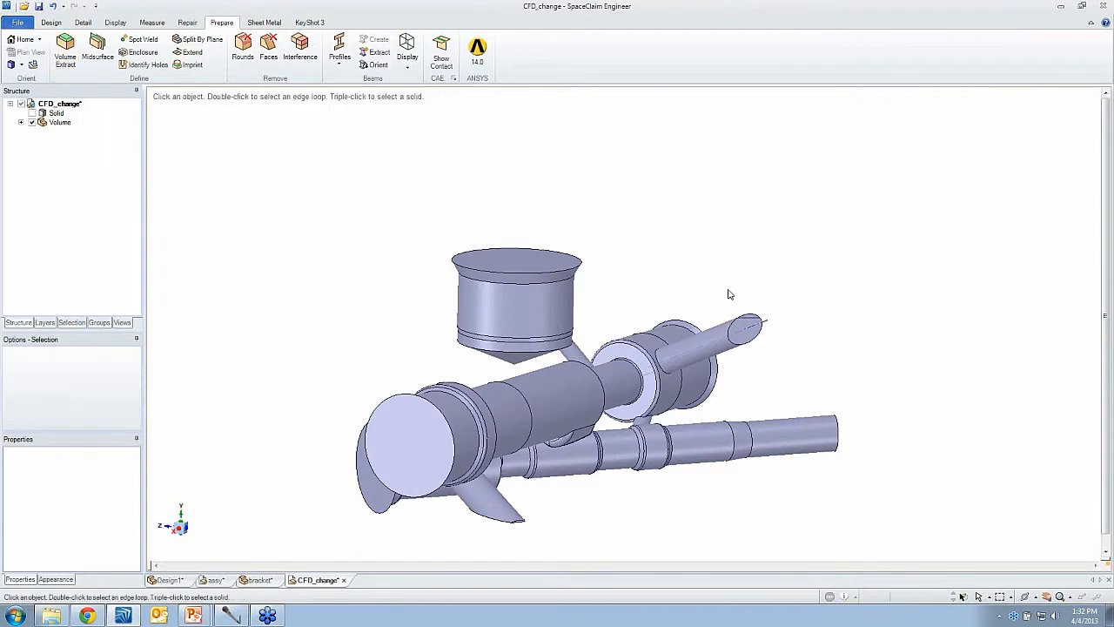
# - Lengthen the long lower pipe of the fluid volume with the Pull tool
pyautogui.click(770, 327)
pyautogui.click(51, 22)
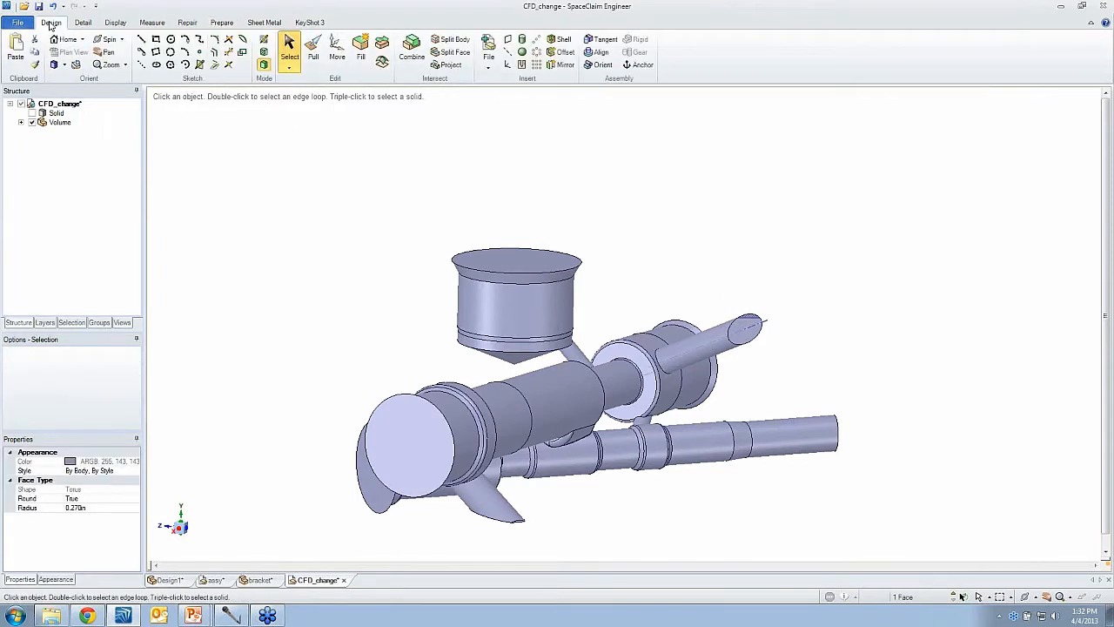
pyautogui.click(313, 48)
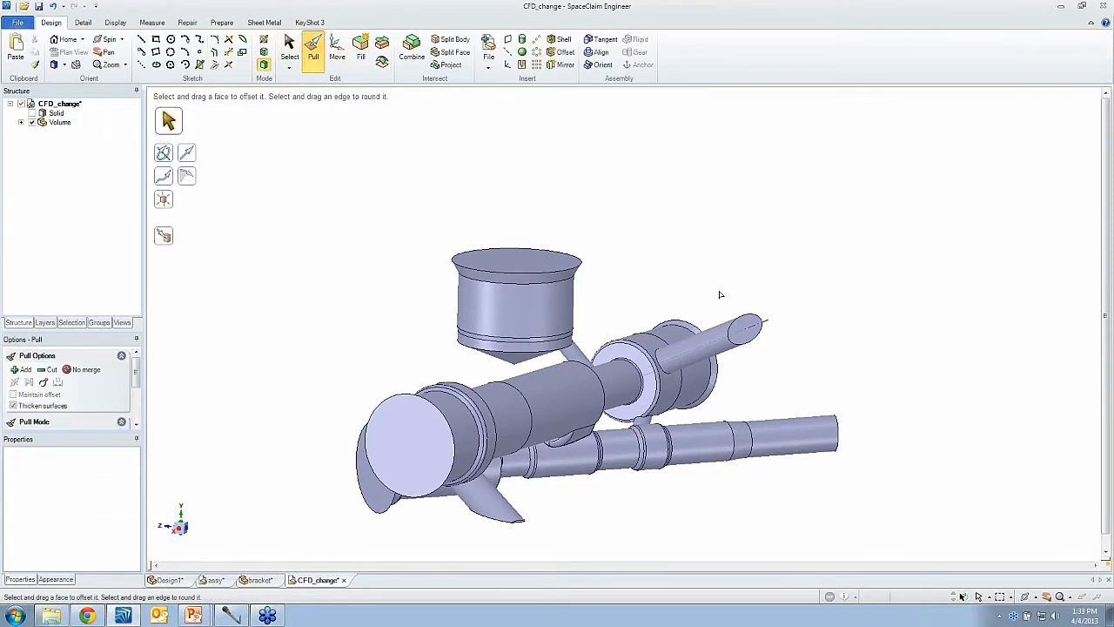
pyautogui.click(741, 328)
pyautogui.moveTo(741, 328); pyautogui.dragTo(707, 249, button='middle')
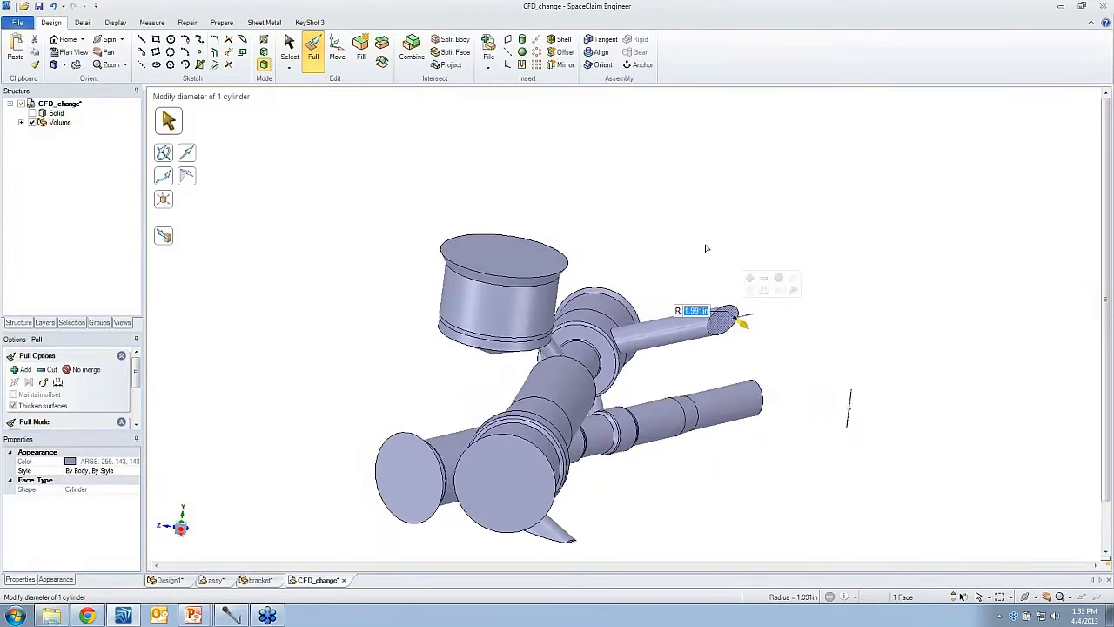
pyautogui.moveTo(754, 262); pyautogui.dragTo(844, 277)
pyautogui.click(793, 277)
pyautogui.moveTo(759, 371); pyautogui.dragTo(820, 391, button='middle')
pyautogui.moveTo(820, 393); pyautogui.dragTo(870, 458)
pyautogui.moveTo(702, 266); pyautogui.dragTo(775, 350)
pyautogui.click(401, 528)
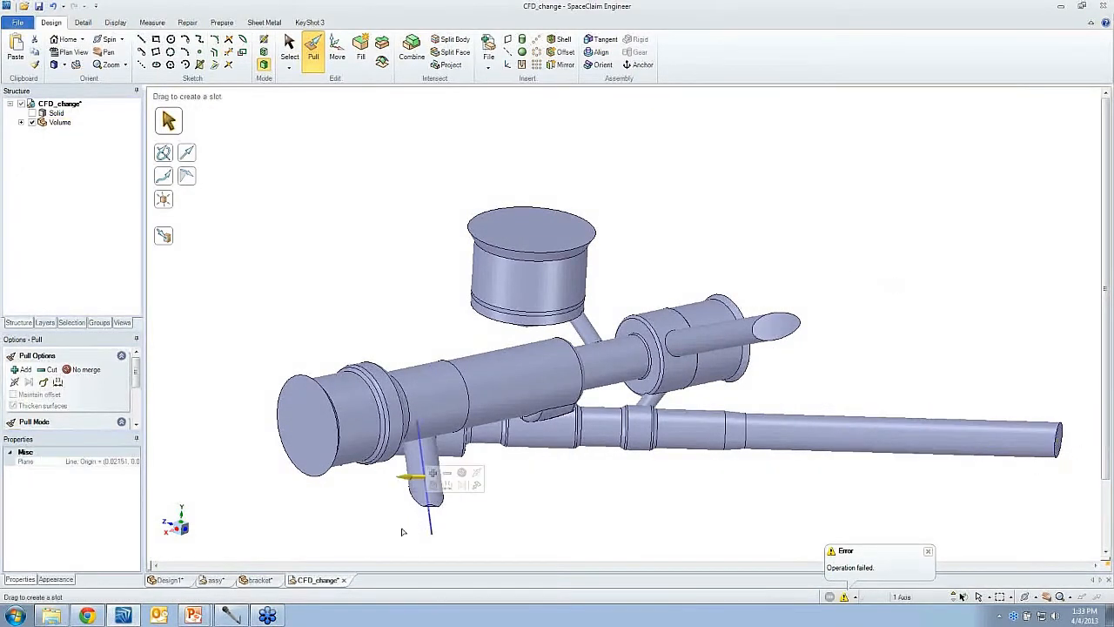
pyautogui.moveTo(454, 511)
pyautogui.mouseDown()
pyautogui.moveTo(473, 495)
pyautogui.moveTo(450, 510)
pyautogui.mouseUp()
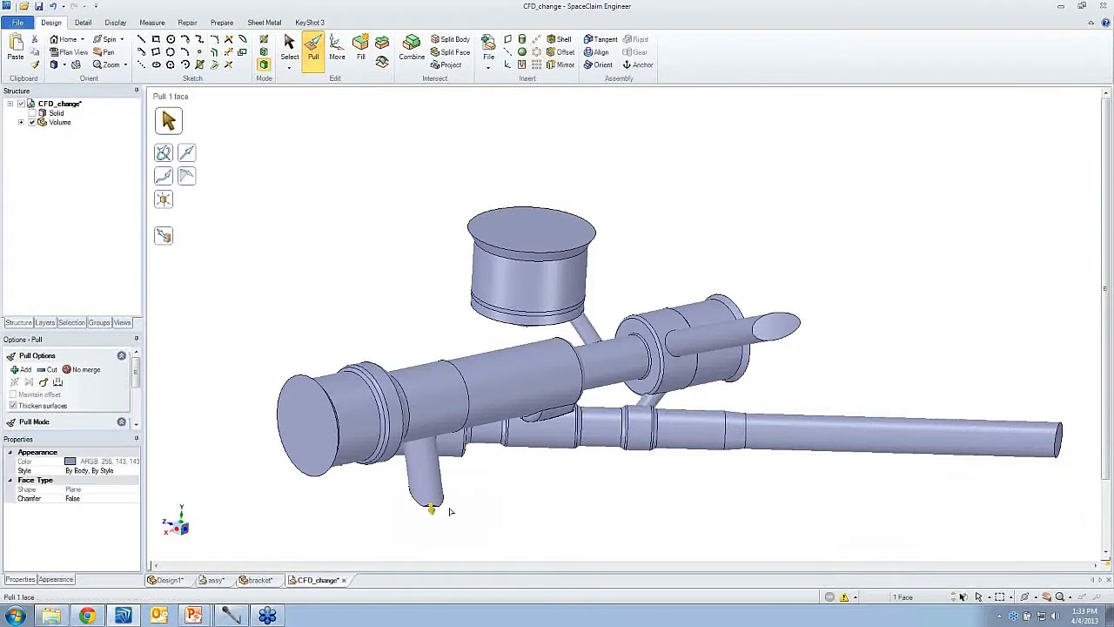
# - Pull the end face of the downward stub pipe to extend it further
pyautogui.click(364, 71)
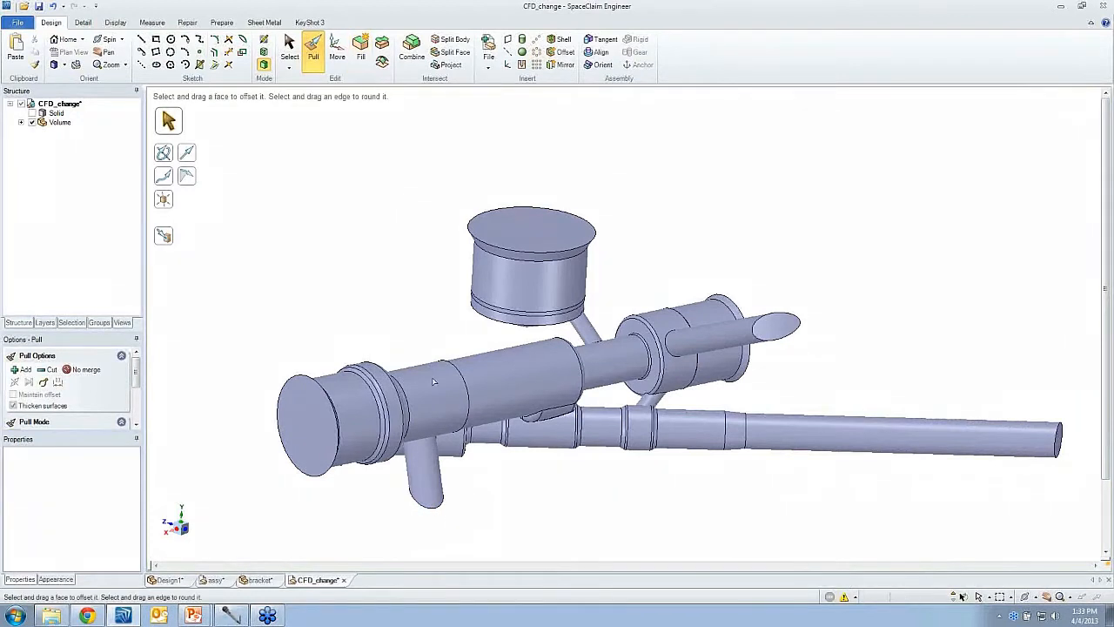
pyautogui.click(427, 506)
pyautogui.moveTo(597, 219); pyautogui.dragTo(642, 221, button='middle')
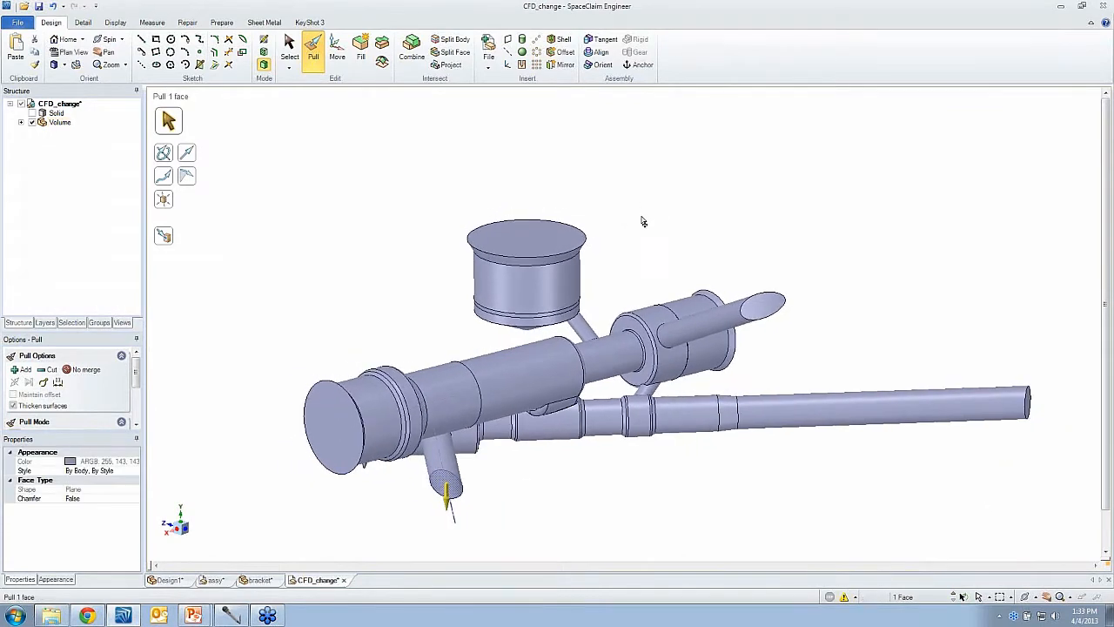
pyautogui.moveTo(642, 221); pyautogui.dragTo(644, 279)
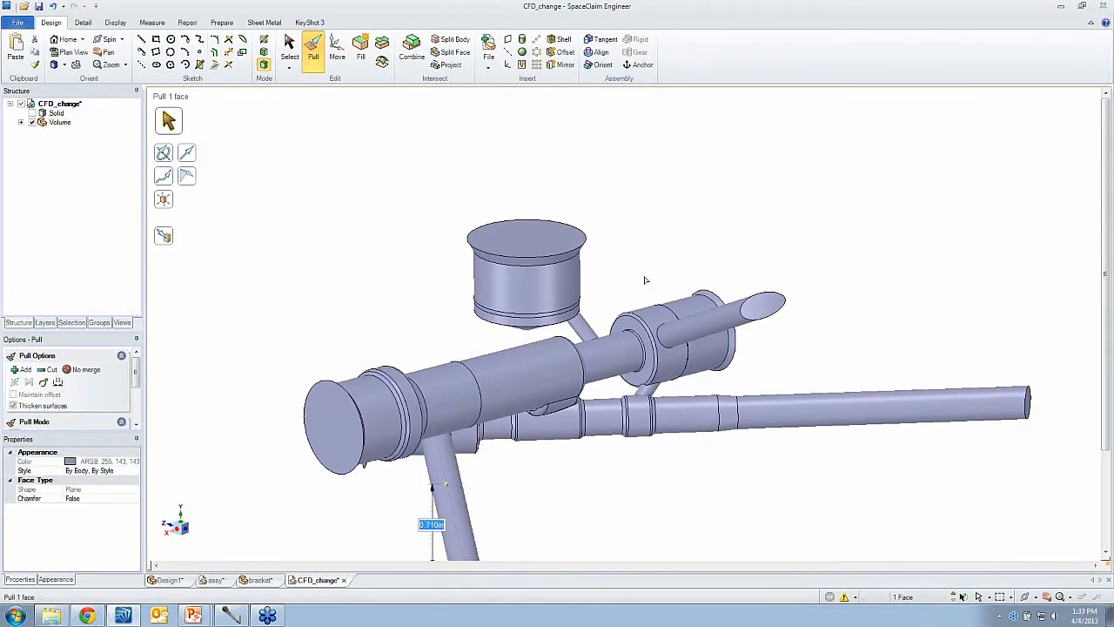
pyautogui.click(646, 280)
# - Inspect the junction between the lower pipe and the main pipe up close
pyautogui.moveTo(624, 264); pyautogui.dragTo(537, 293, button='middle')
pyautogui.scroll(2, 526, 298)
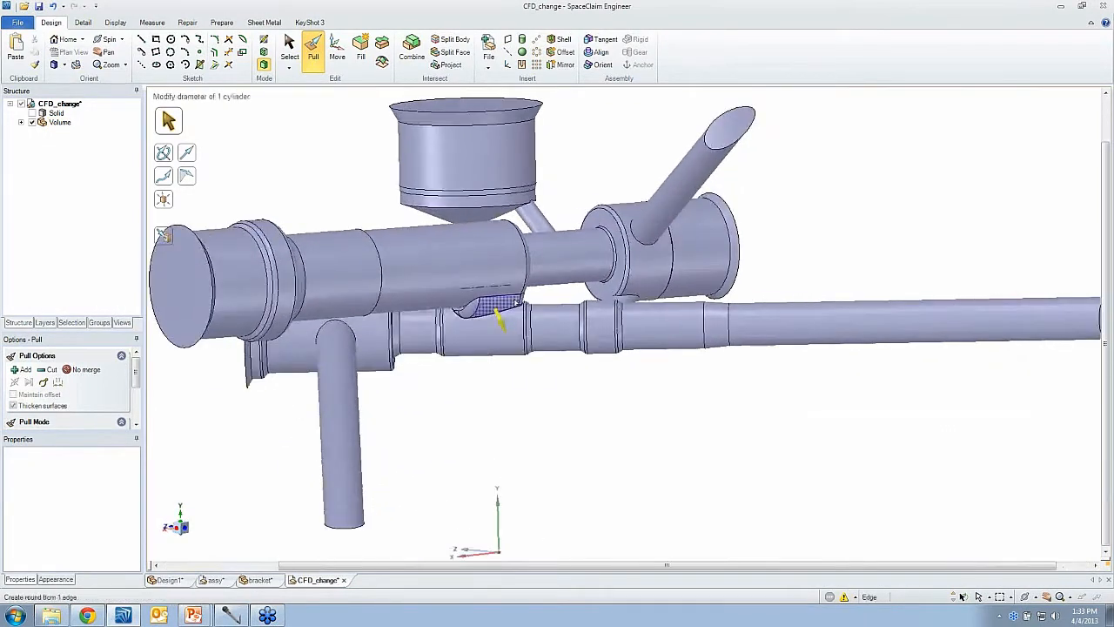
pyautogui.scroll(5, 498, 319)
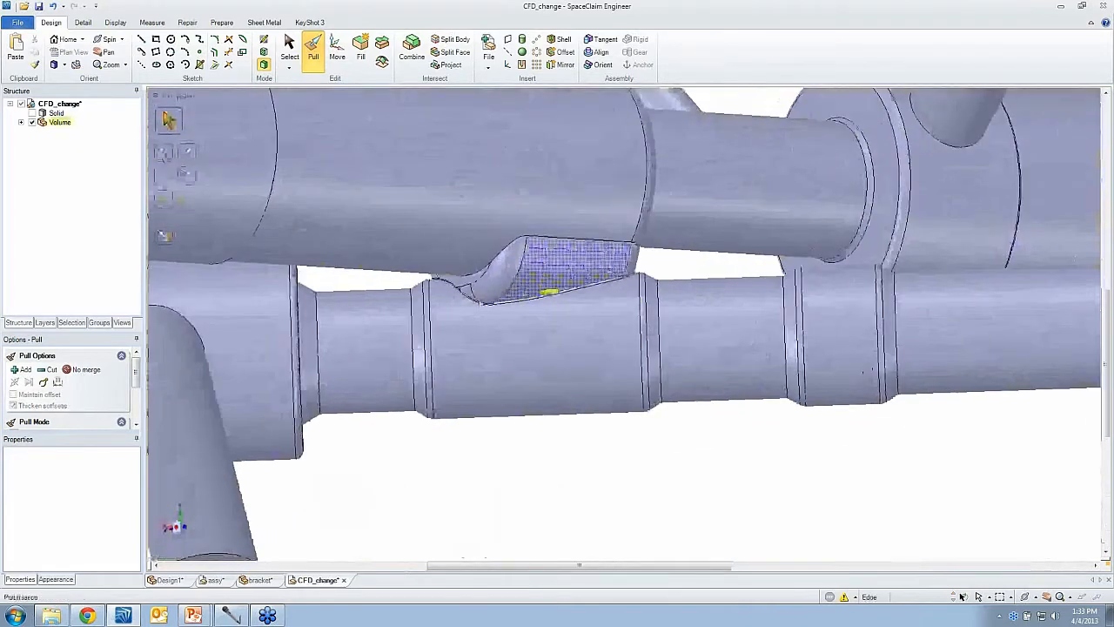
pyautogui.click(550, 346)
pyautogui.scroll(3, 553, 349)
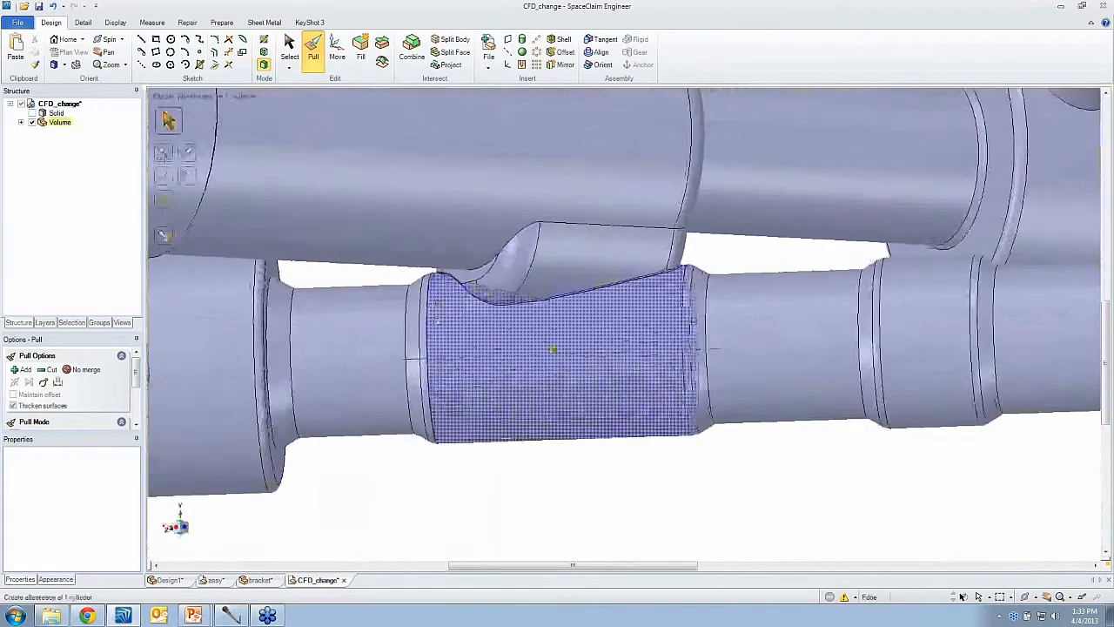
pyautogui.moveTo(437, 311); pyautogui.dragTo(428, 318, button='middle')
# - Select the stepped faces of the lower pipe beside the junction and fill them into one smooth cylindrical face
pyautogui.press('s')
pyautogui.click(291, 298)
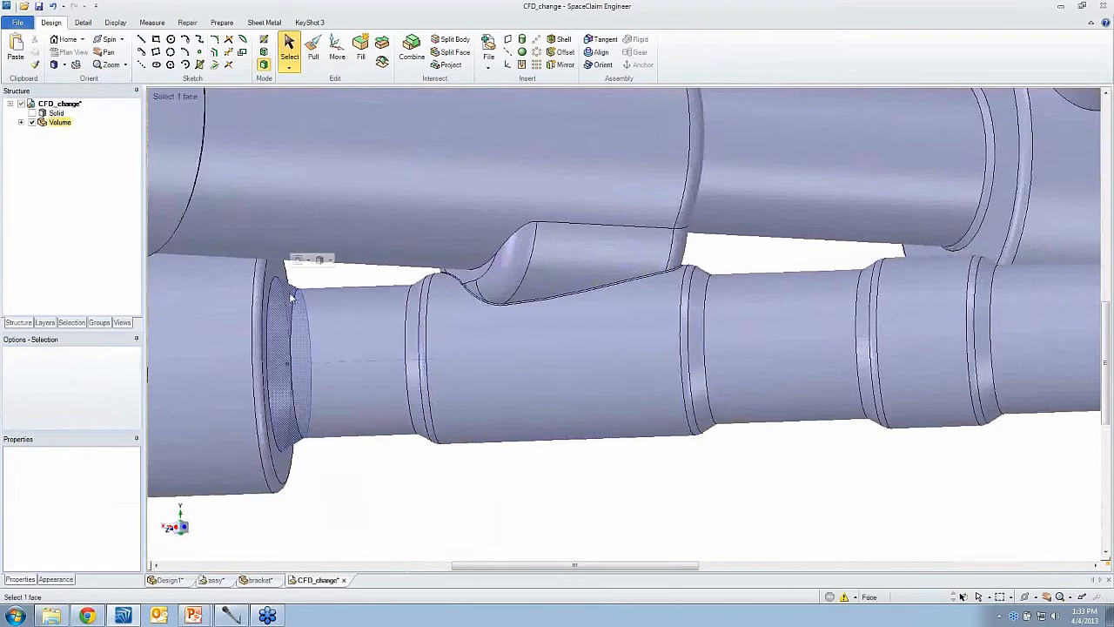
pyautogui.click(300, 300)
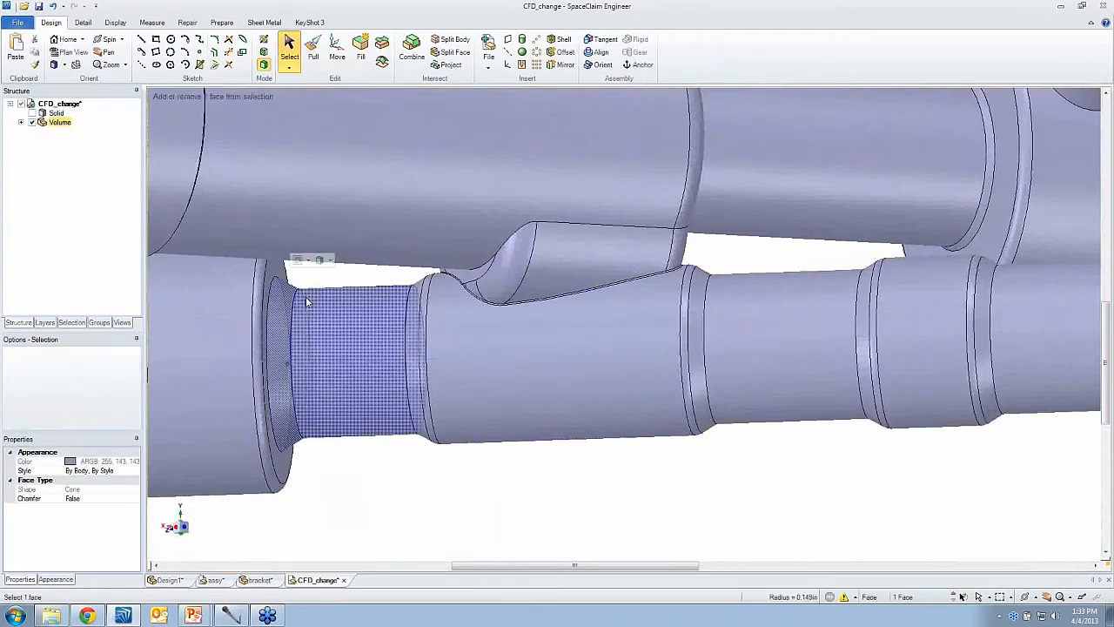
pyautogui.keyDown('ctrl'); pyautogui.click(417, 294); pyautogui.keyUp('ctrl')
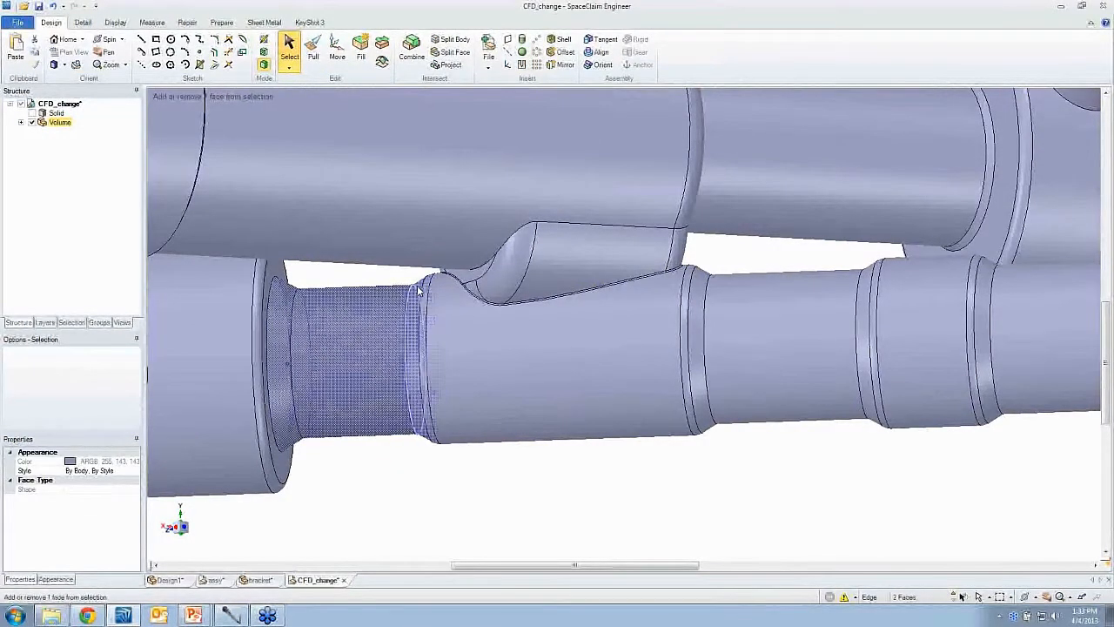
pyautogui.keyDown('ctrl'); pyautogui.click(423, 294); pyautogui.keyUp('ctrl')
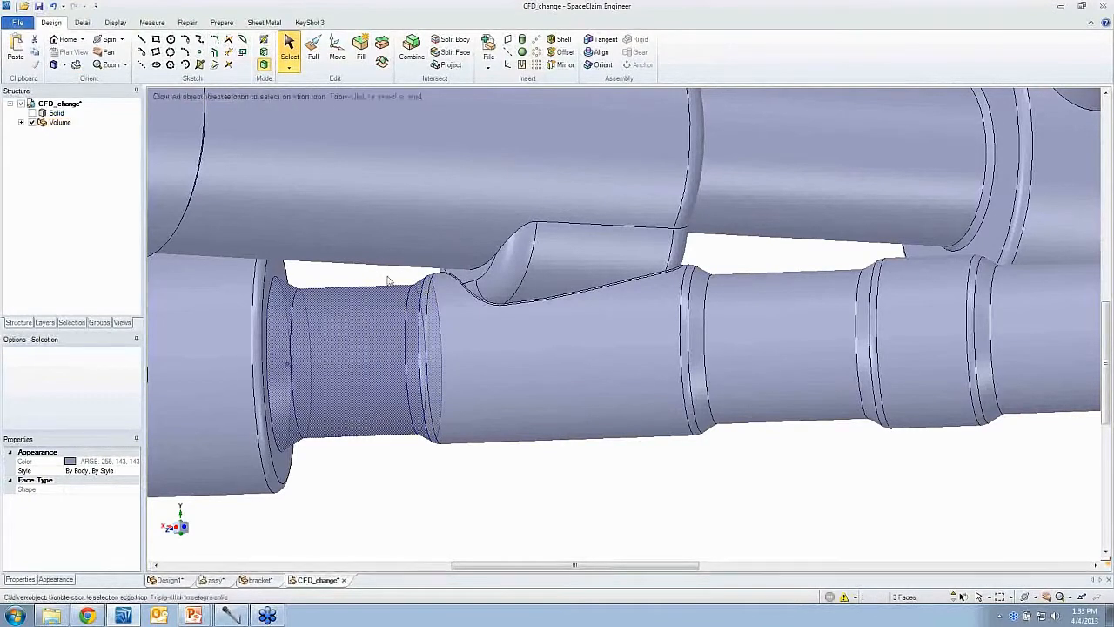
pyautogui.moveTo(388, 277); pyautogui.dragTo(421, 288, button='middle')
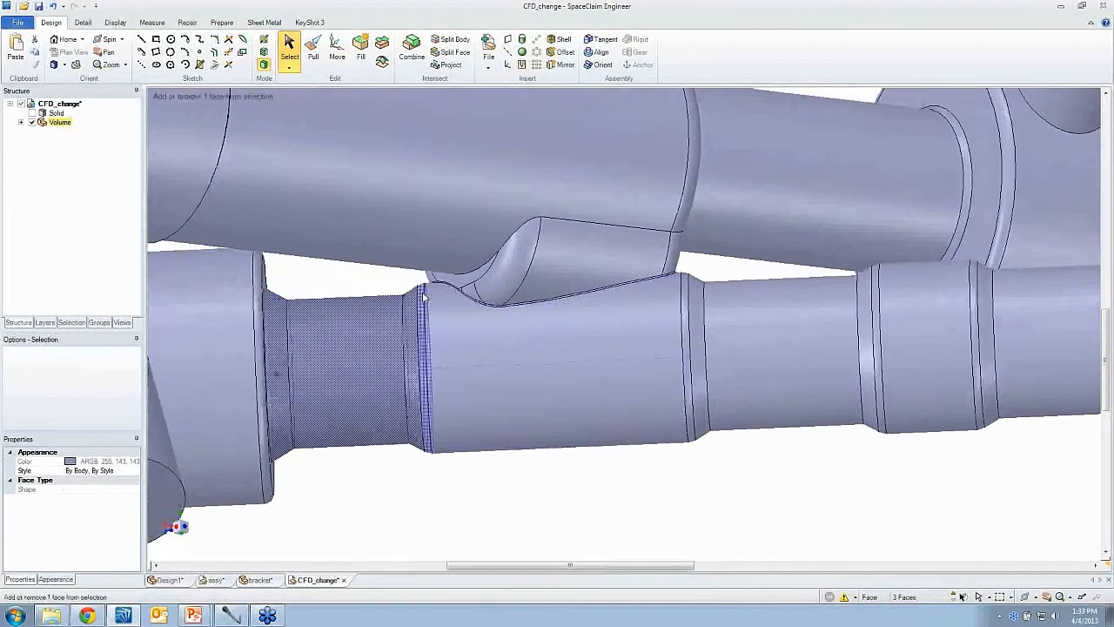
pyautogui.keyDown('ctrl'); pyautogui.click(436, 309); pyautogui.keyUp('ctrl')
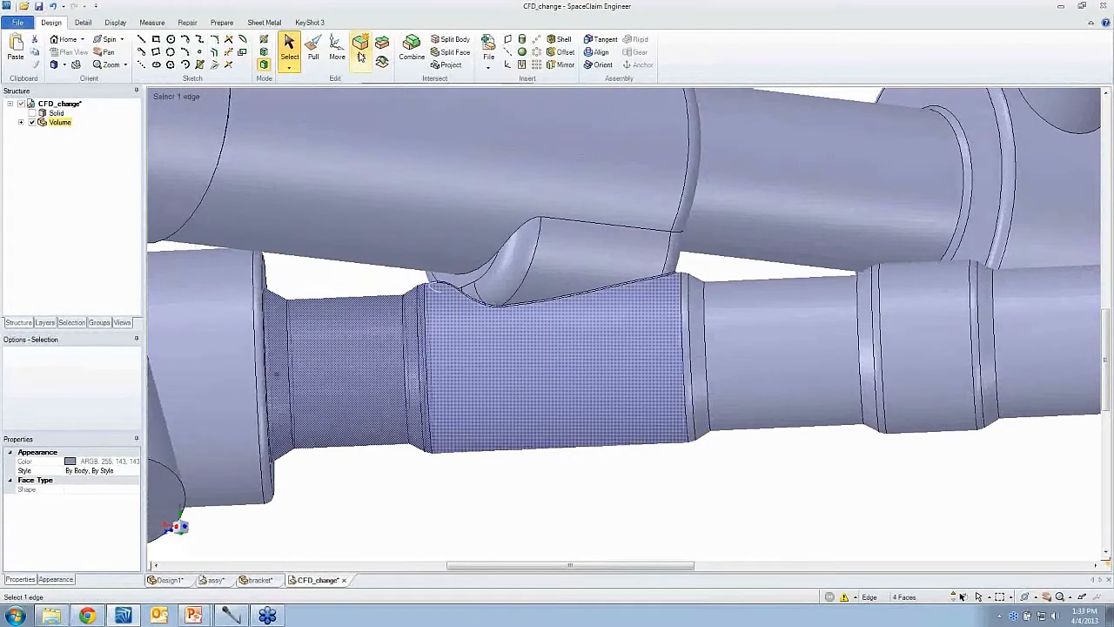
pyautogui.click(361, 56)
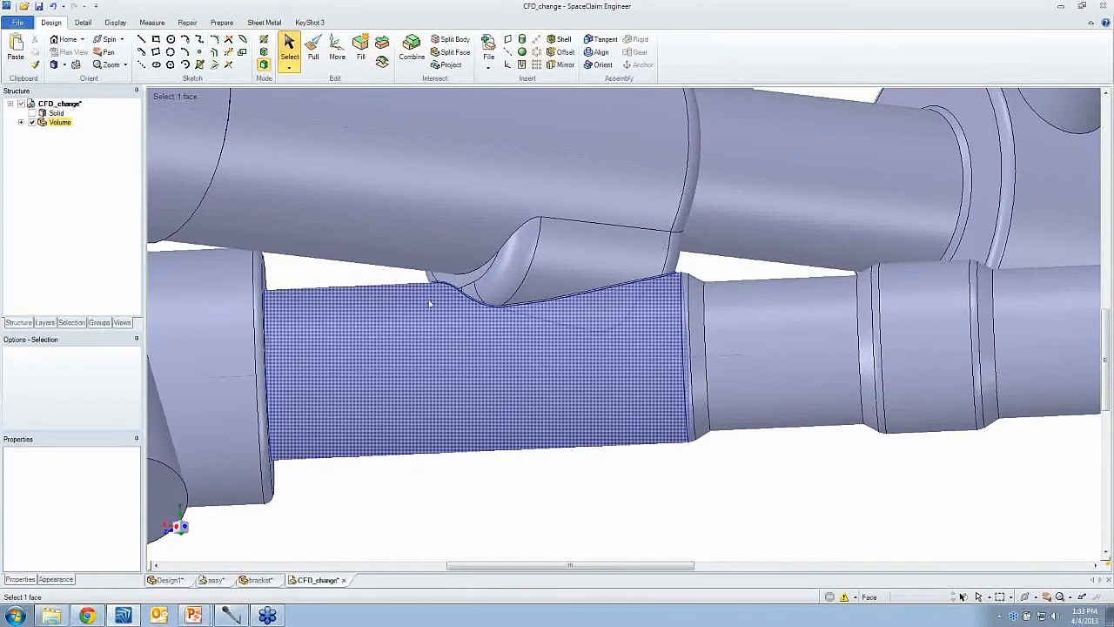
# - Select the intersection patch where the lower pipe meets the main pipe and remove it with Fill
pyautogui.moveTo(429, 304); pyautogui.dragTo(432, 255, button='middle')
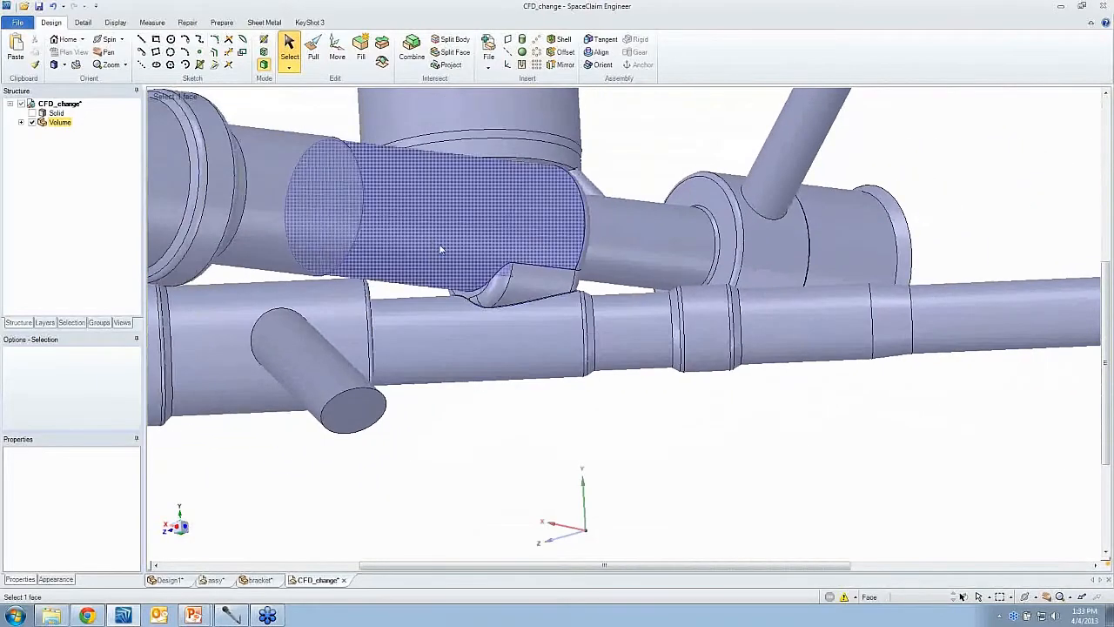
pyautogui.click(588, 330)
pyautogui.press('Right')
pyautogui.press('Right')
pyautogui.press('Right')
pyautogui.press('Right')
pyautogui.press('Right')
pyautogui.press('Right')
pyautogui.press('Right')
pyautogui.press('Right')
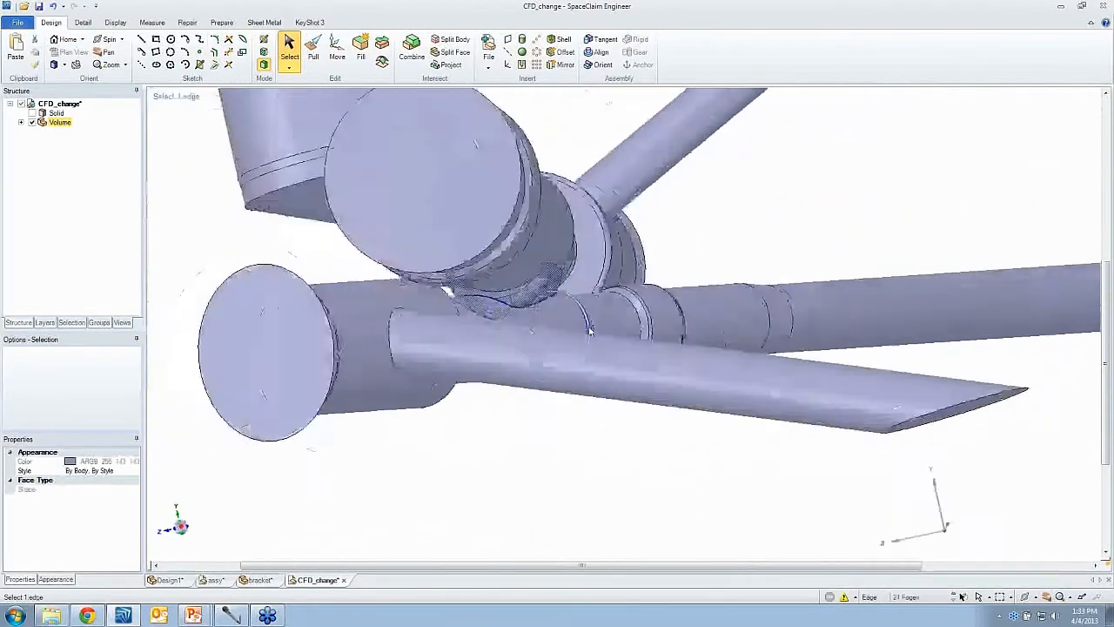
pyautogui.click(360, 48)
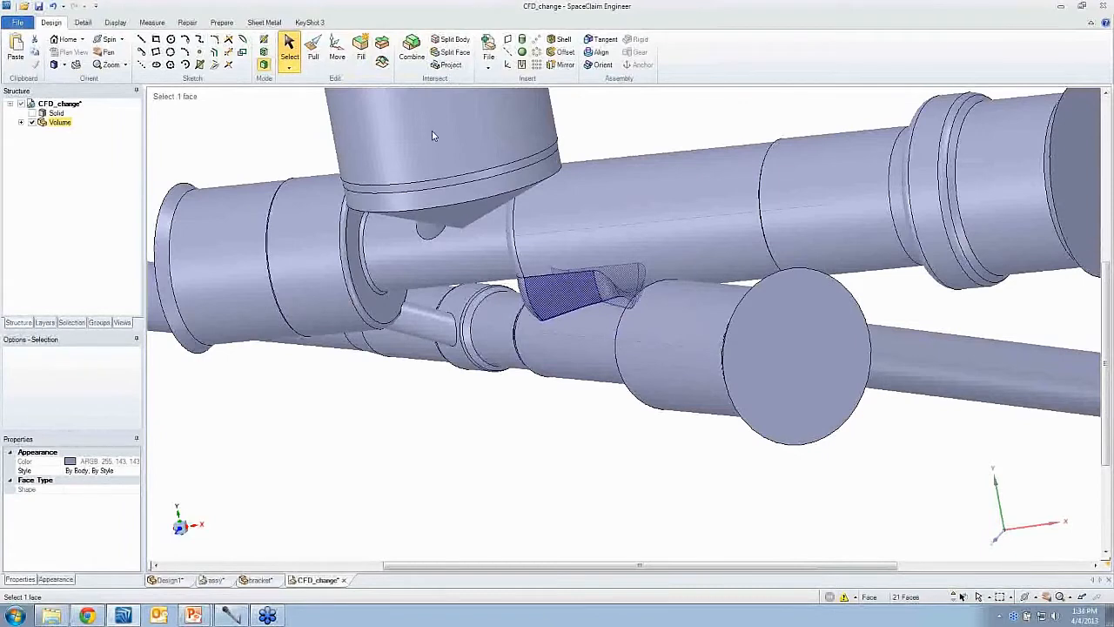
pyautogui.click(363, 52)
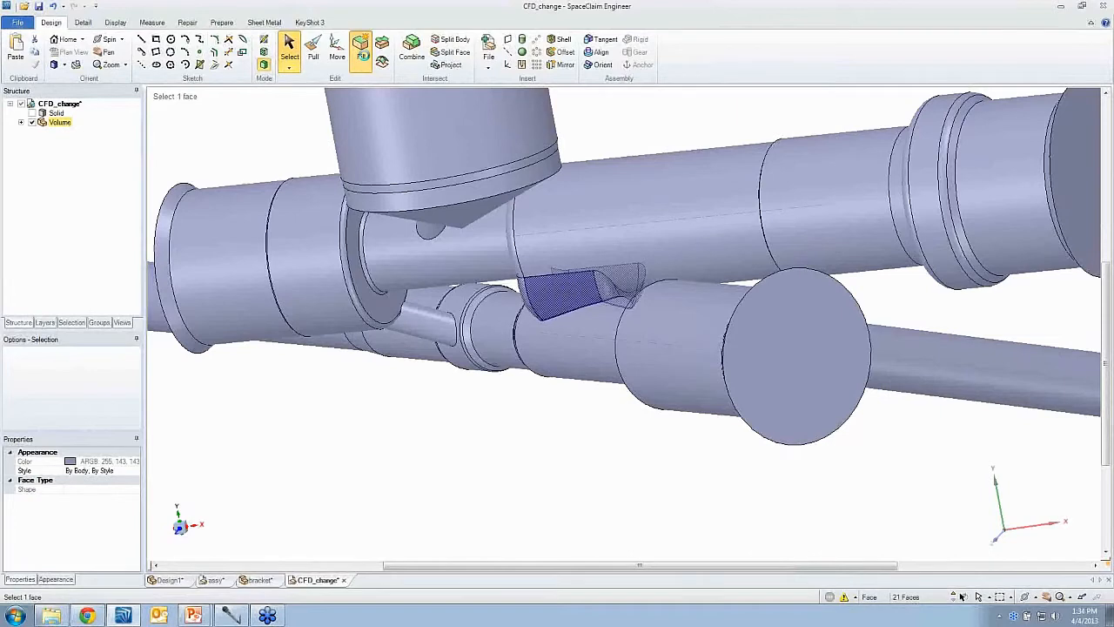
pyautogui.click(365, 55)
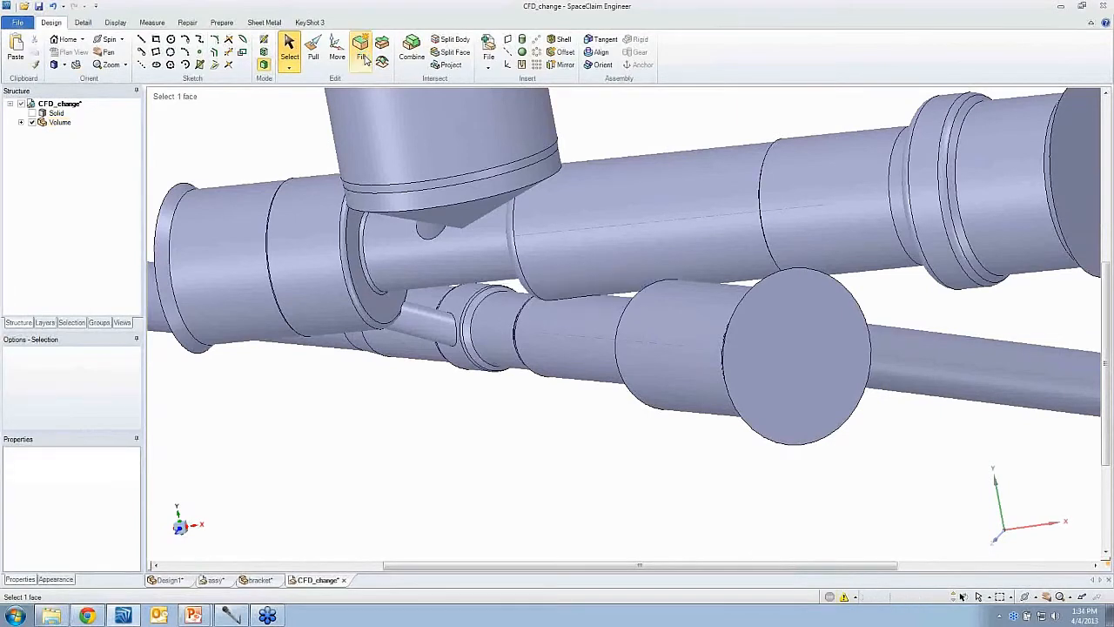
# - Remove the rounded ring face at the main pipe's junction with Fill
pyautogui.moveTo(554, 221)
pyautogui.mouseDown(button='middle')
pyautogui.moveTo(541, 256)
pyautogui.moveTo(505, 266)
pyautogui.mouseUp(button='middle')
pyautogui.click(505, 269)
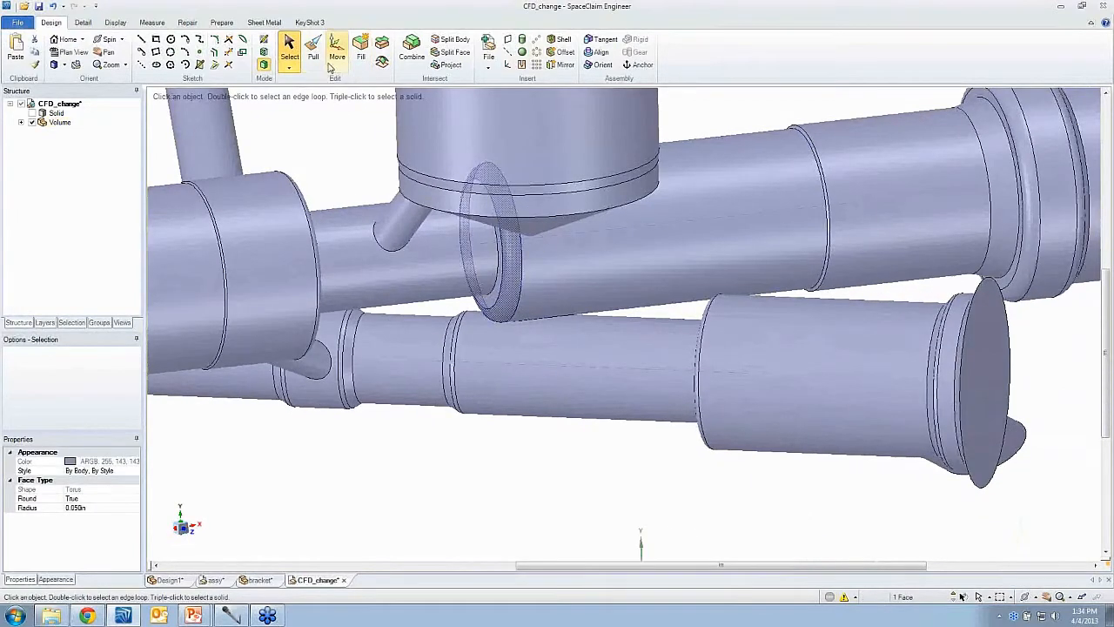
pyautogui.click(360, 58)
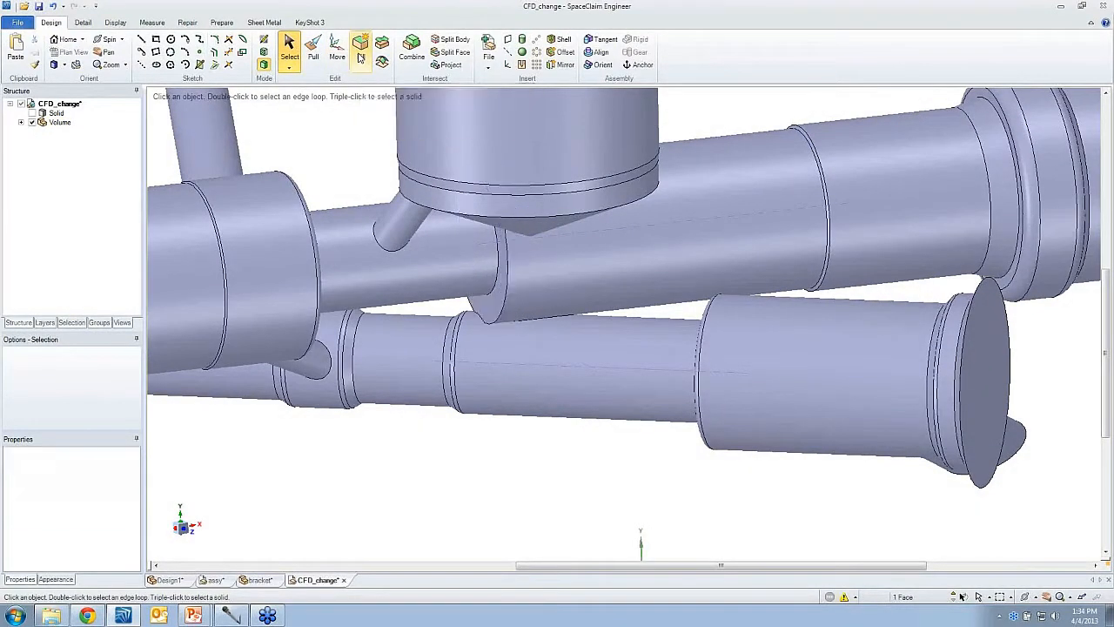
# - Use the Pull tool on the main pipe's ring face and cylindrical faces near the junction
pyautogui.click(314, 50)
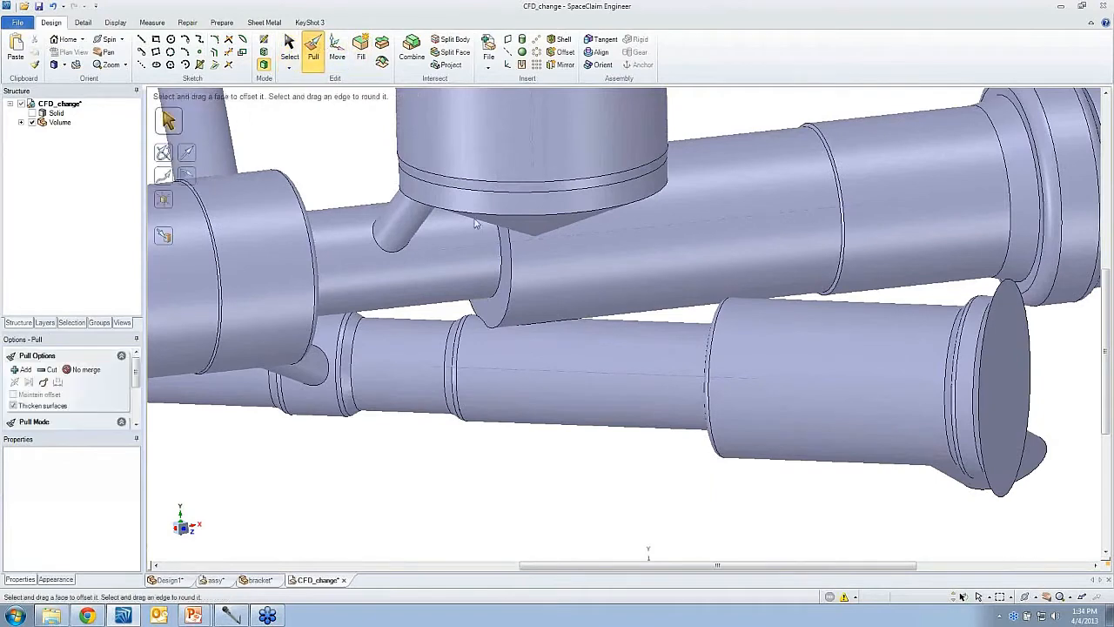
pyautogui.click(494, 309)
pyautogui.click(494, 311)
pyautogui.moveTo(493, 316); pyautogui.dragTo(441, 330)
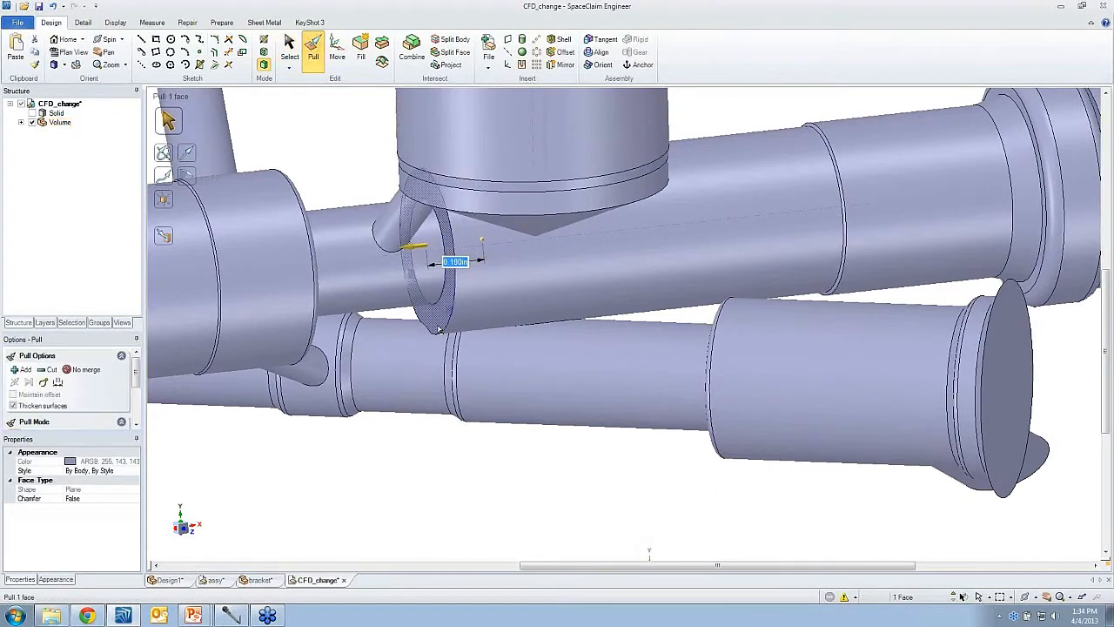
pyautogui.moveTo(439, 331); pyautogui.dragTo(441, 350, button='middle')
pyautogui.scroll(1, 440, 340)
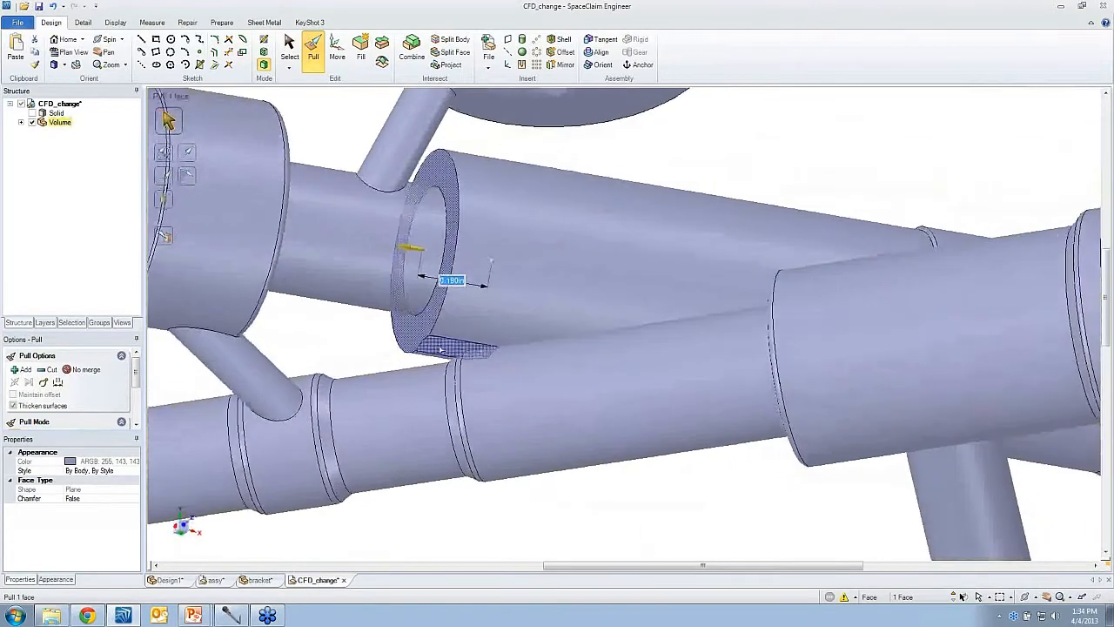
pyautogui.click(441, 350)
pyautogui.click(630, 301)
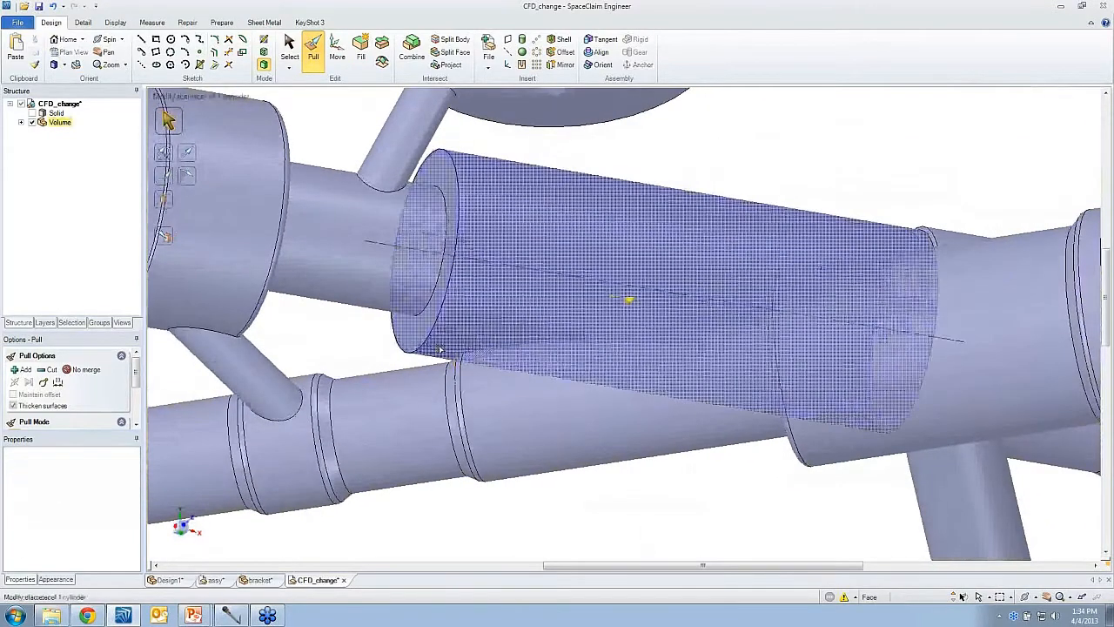
pyautogui.moveTo(629, 299)
pyautogui.mouseDown(button='middle')
pyautogui.moveTo(639, 277)
pyautogui.moveTo(615, 383)
pyautogui.mouseUp(button='middle')
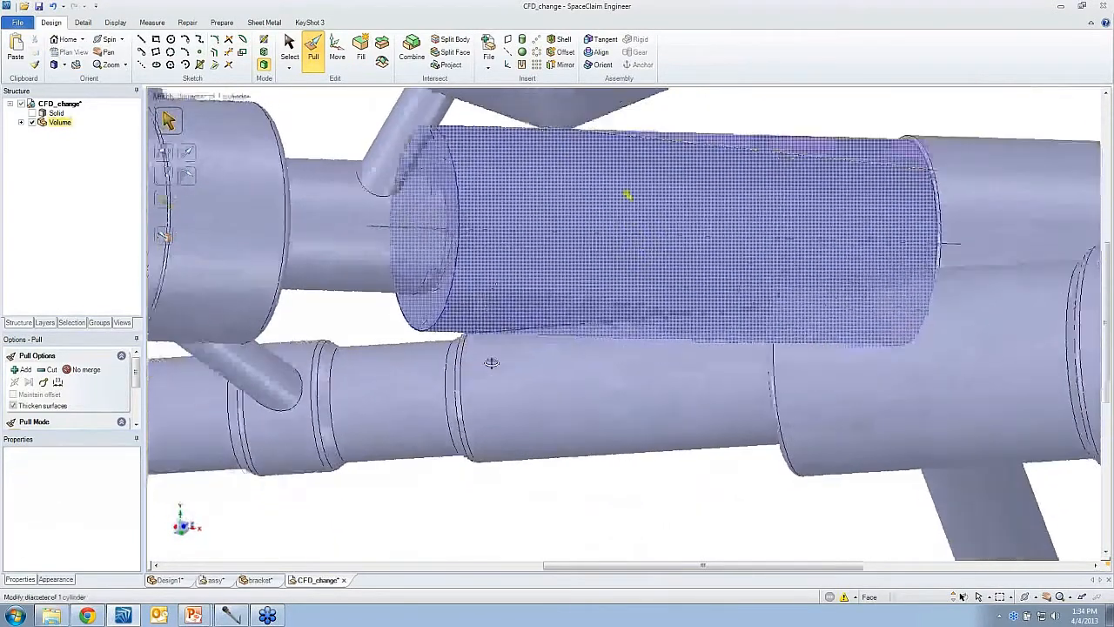
pyautogui.click(614, 383)
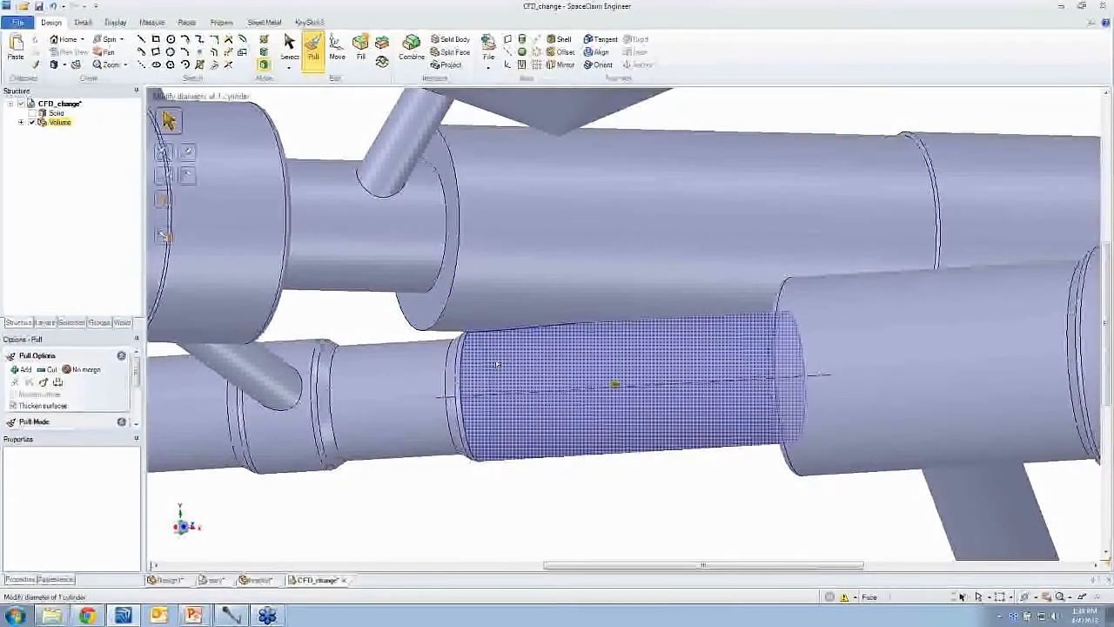
# - In a section view through the lower pipe, create a 0.312 in wide cylinder from the main pipe's axis down to the lower pipe's axis
pyautogui.press('s')
pyautogui.click(552, 392)
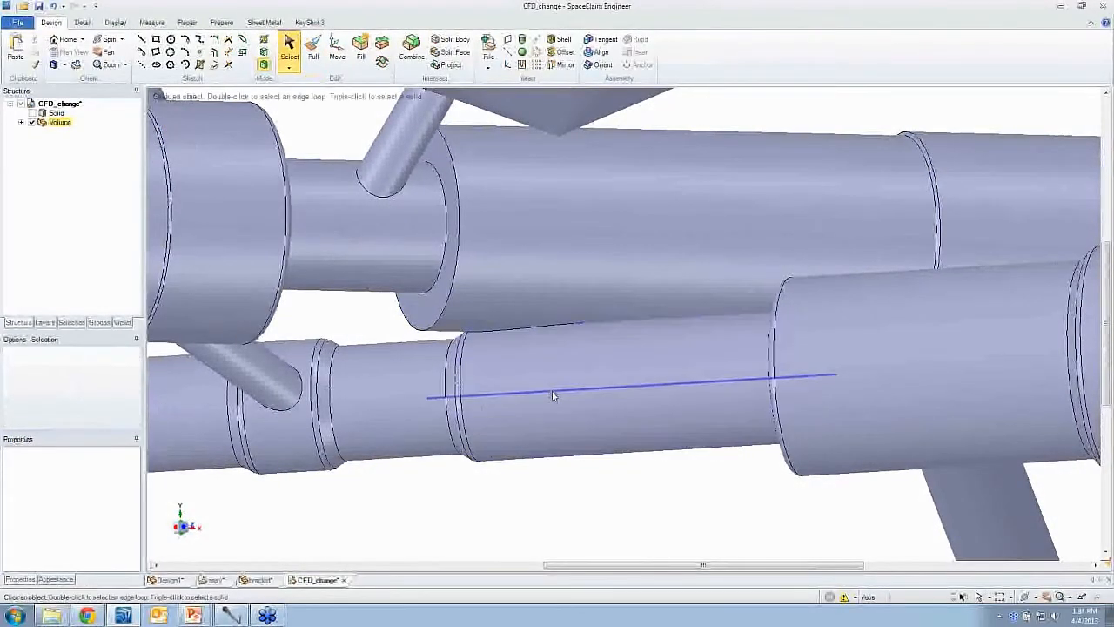
pyautogui.click(552, 397)
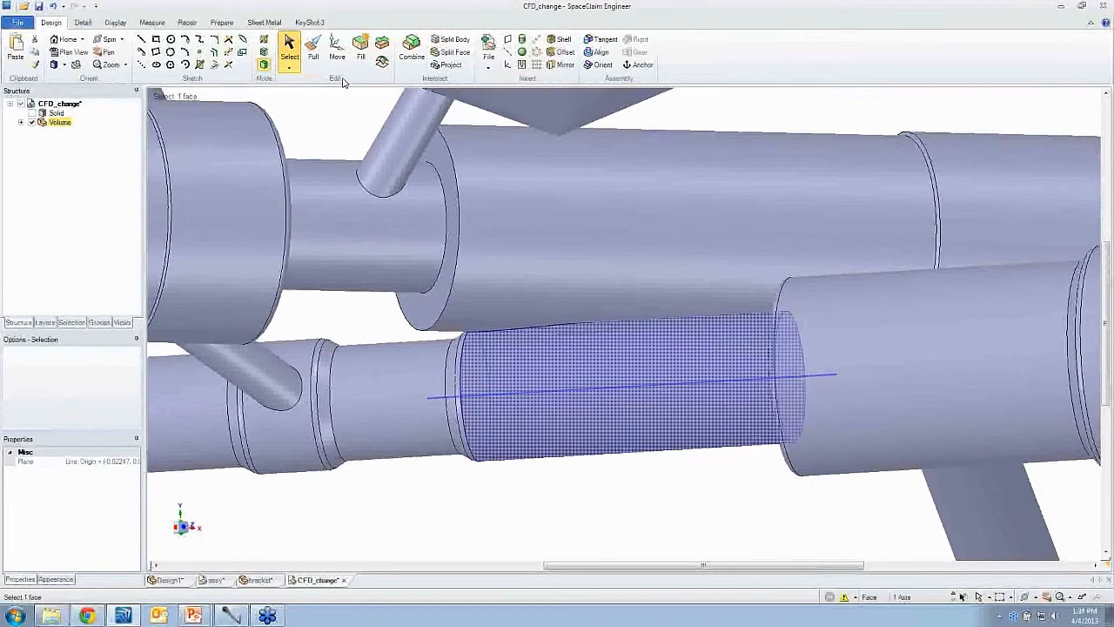
pyautogui.click(264, 52)
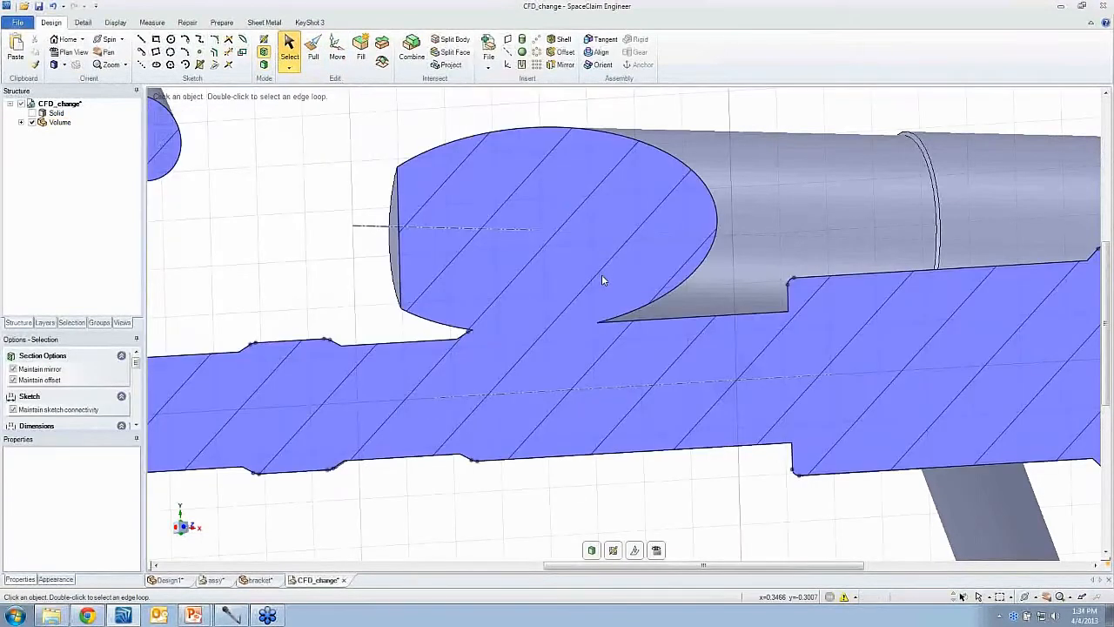
pyautogui.press('v')
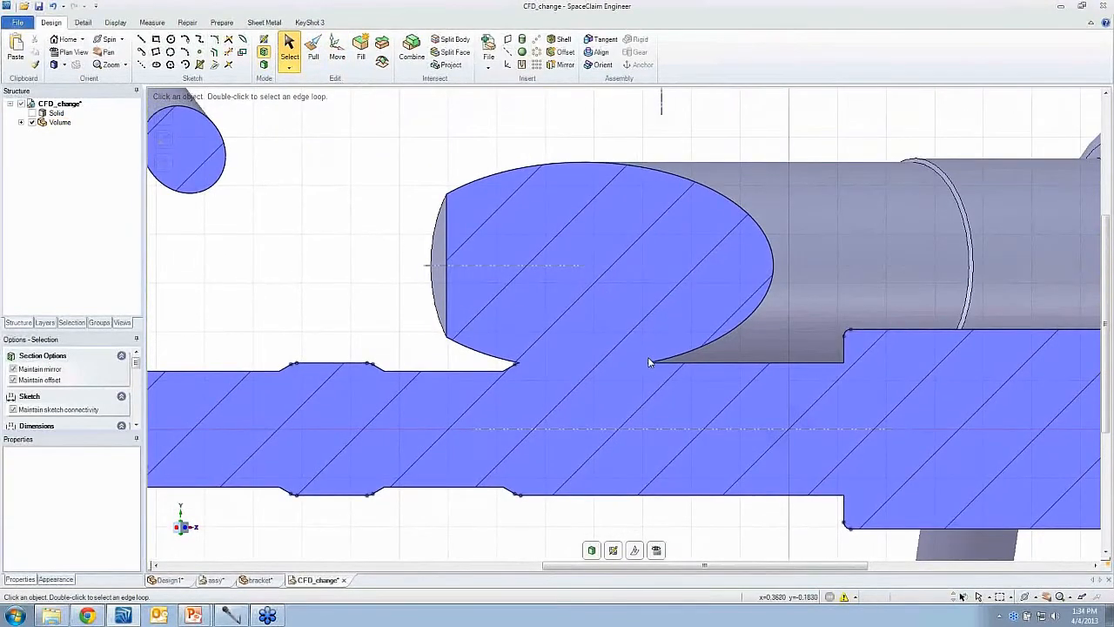
pyautogui.keyDown('ctrl'); pyautogui.moveTo(638, 373); pyautogui.dragTo(554, 316, button='middle'); pyautogui.keyUp('ctrl')
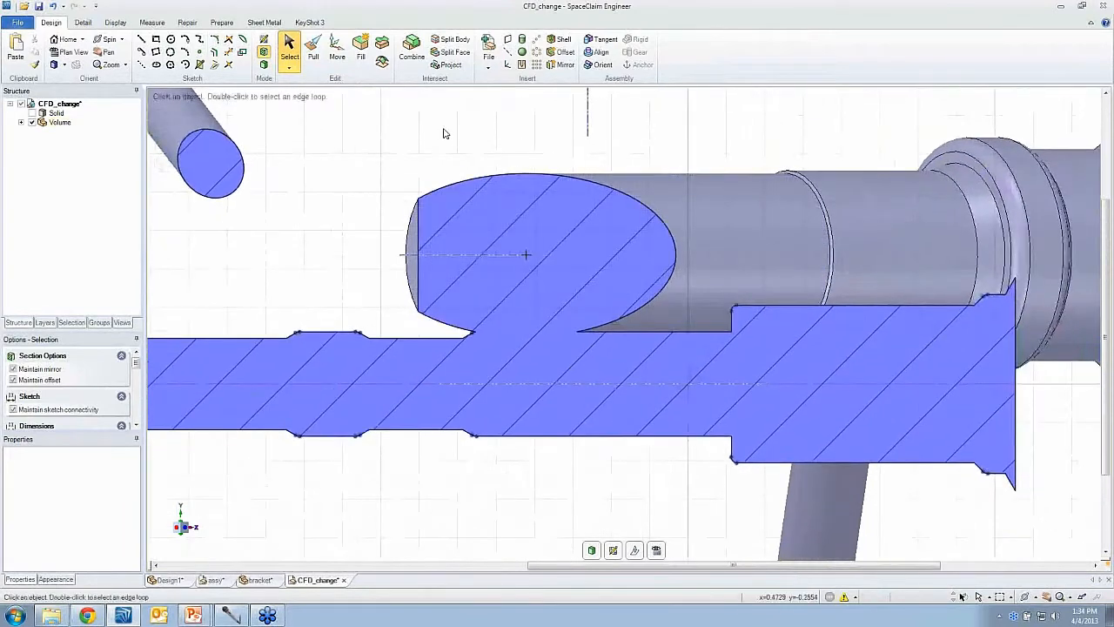
pyautogui.click(521, 40)
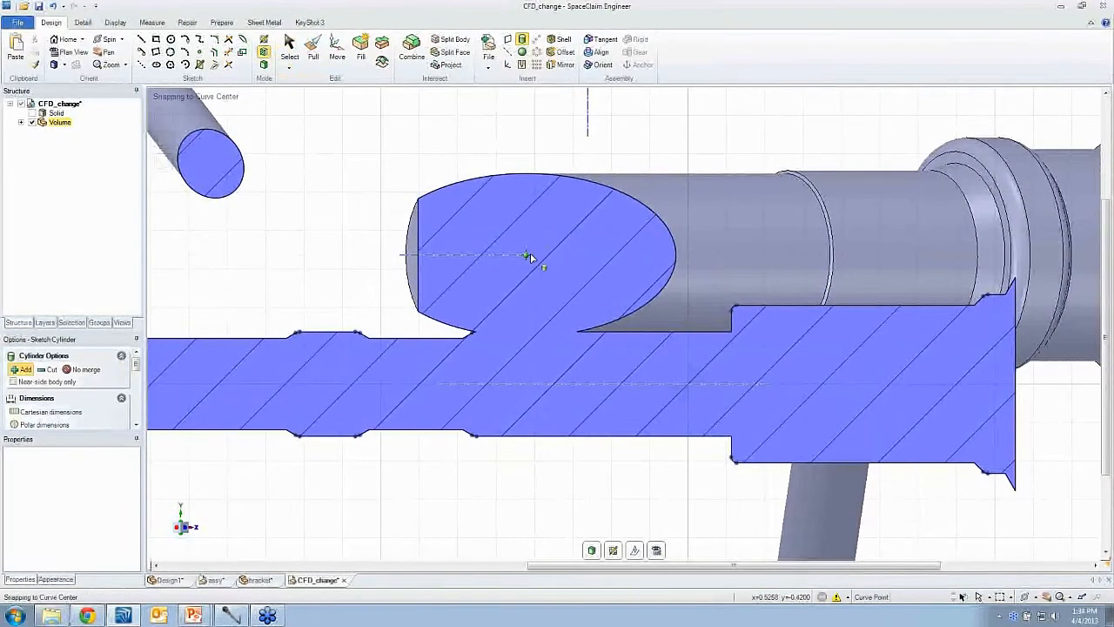
pyautogui.click(527, 255)
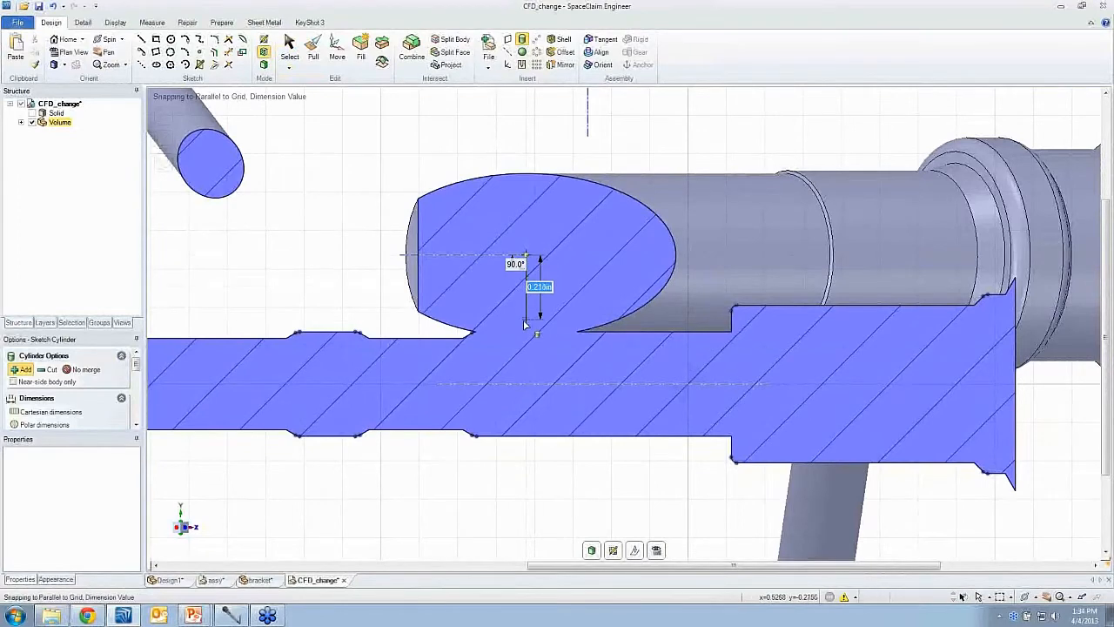
pyautogui.click(527, 385)
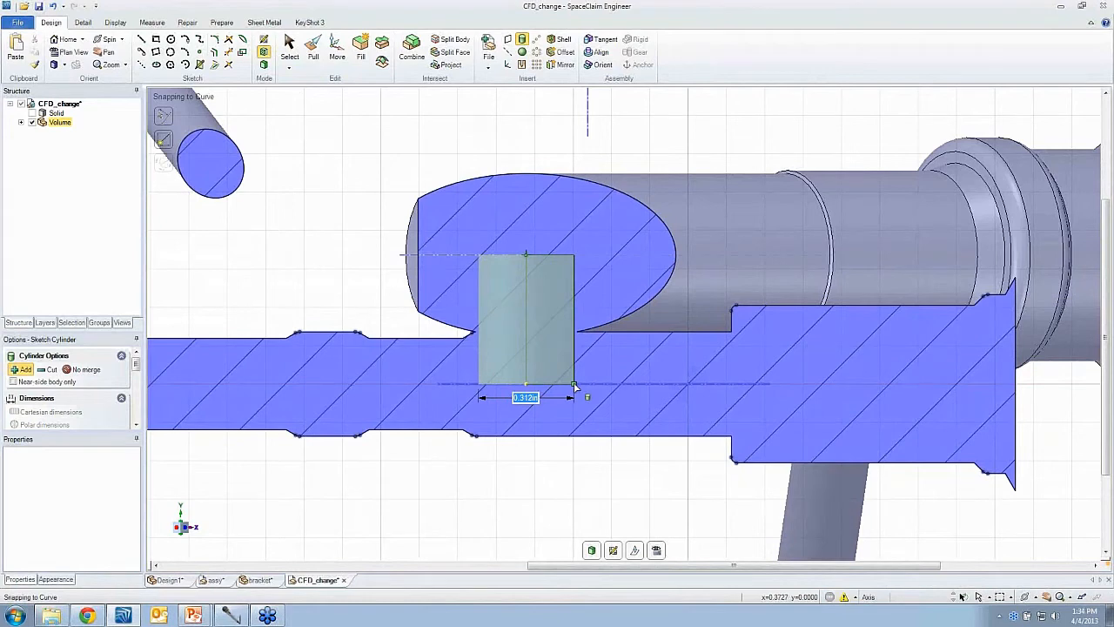
pyautogui.click(575, 386)
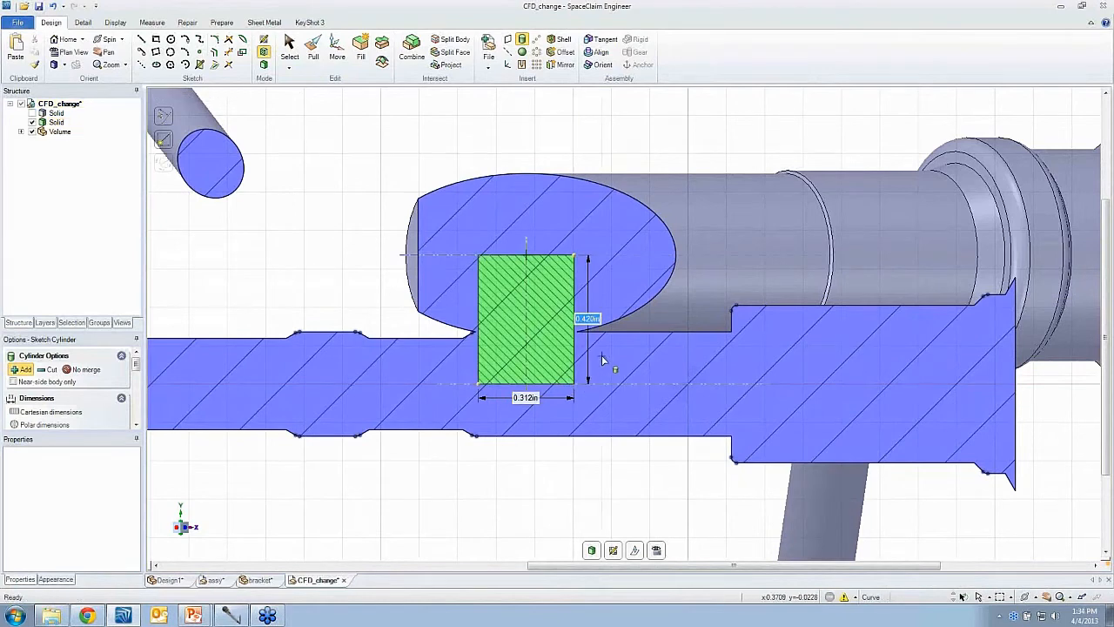
# - Complete the cylinder in 3D and pull its round face sideways into a slot bridging the main and lower pipes
pyautogui.moveTo(601, 355)
pyautogui.mouseDown(button='middle')
pyautogui.moveTo(529, 394)
pyautogui.moveTo(535, 360)
pyautogui.moveTo(516, 367)
pyautogui.mouseUp(button='middle')
pyautogui.press('d')
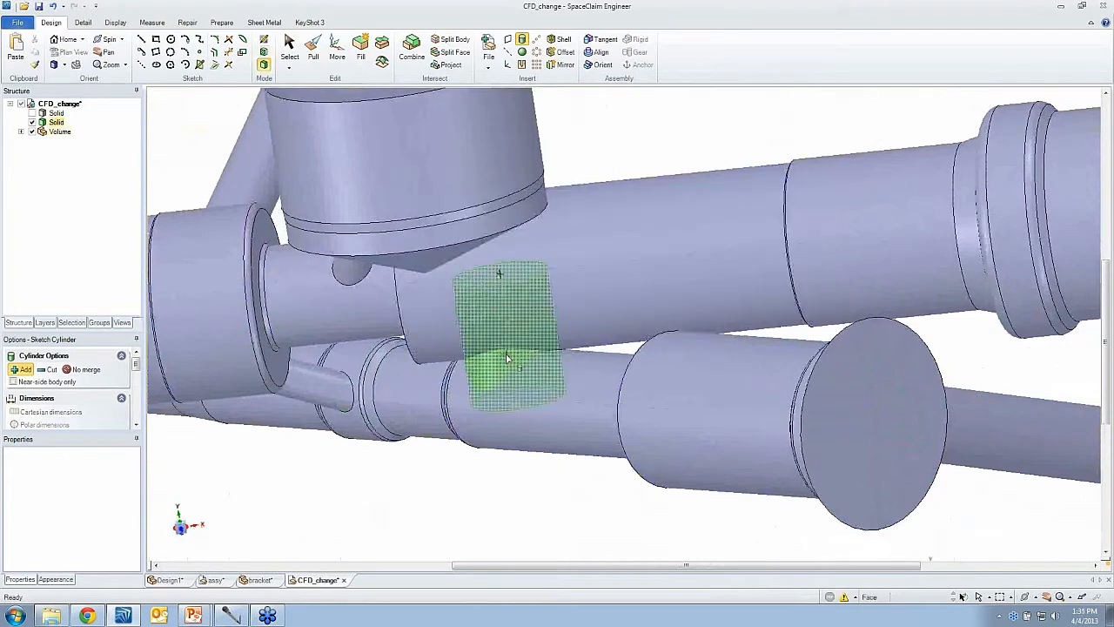
pyautogui.press('p')
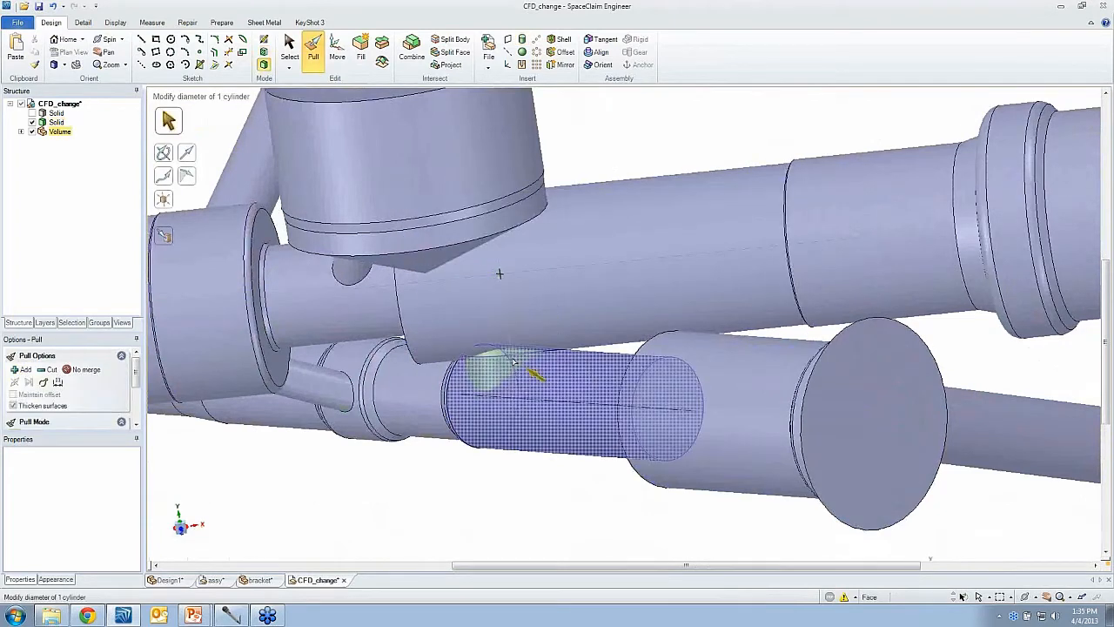
pyautogui.click(513, 362)
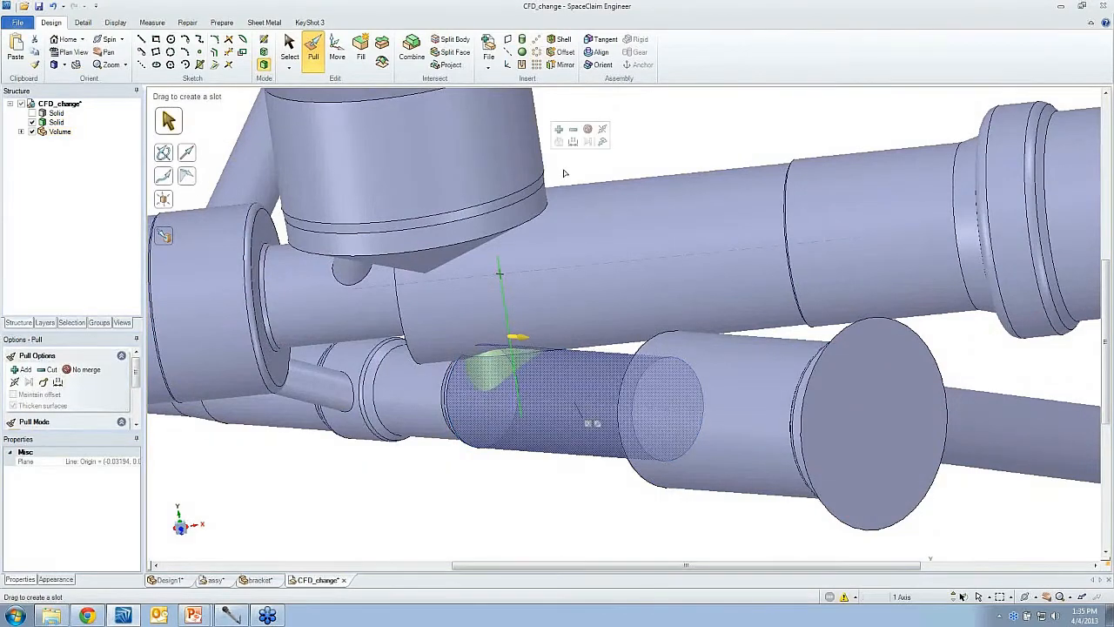
pyautogui.moveTo(566, 173); pyautogui.dragTo(603, 198)
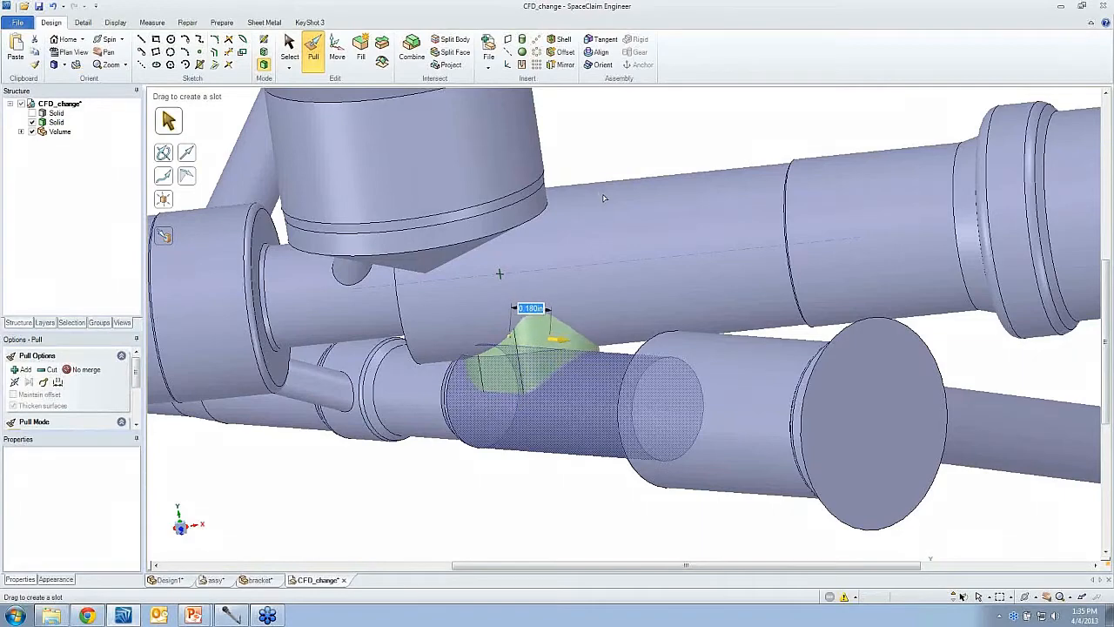
pyautogui.moveTo(603, 198); pyautogui.dragTo(555, 293, button='middle')
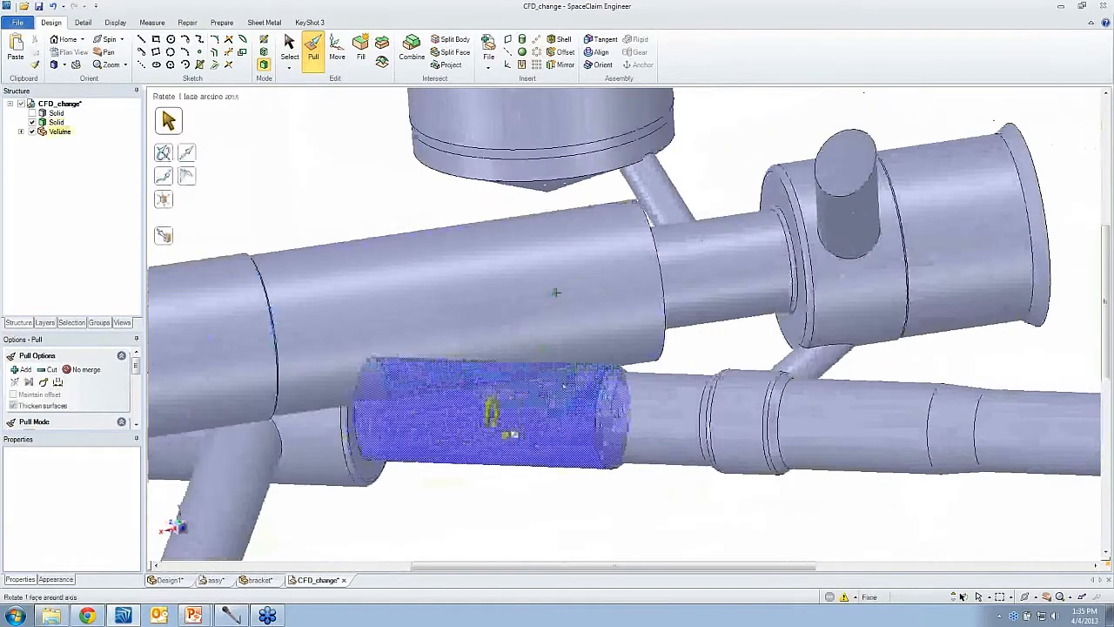
pyautogui.click(564, 383)
pyautogui.keyDown('alt'); pyautogui.click(636, 399); pyautogui.keyUp('alt')
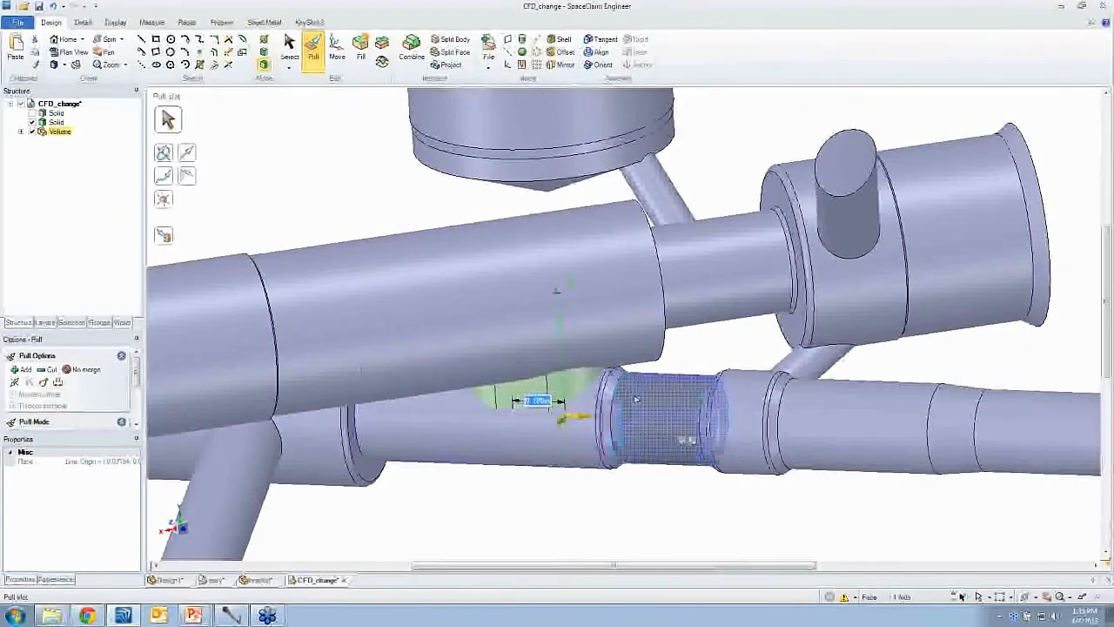
pyautogui.moveTo(421, 217); pyautogui.dragTo(465, 229)
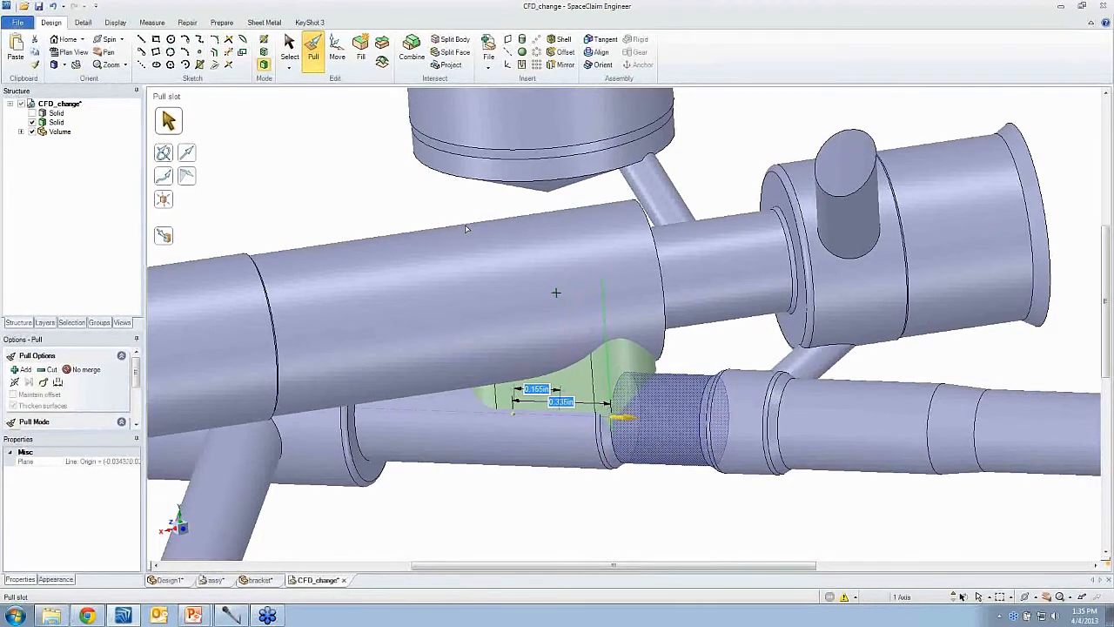
pyautogui.click(406, 198)
pyautogui.moveTo(406, 197); pyautogui.dragTo(401, 189, button='middle')
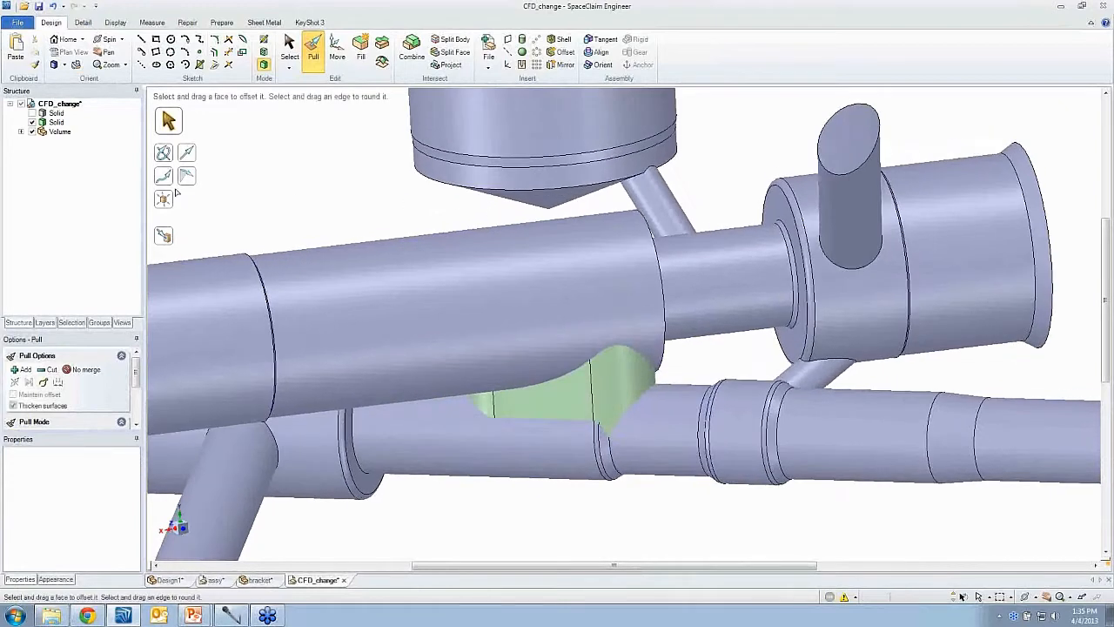
# - Hide and reshow the Volume component to view the new slot body on its own
pyautogui.click(32, 132)
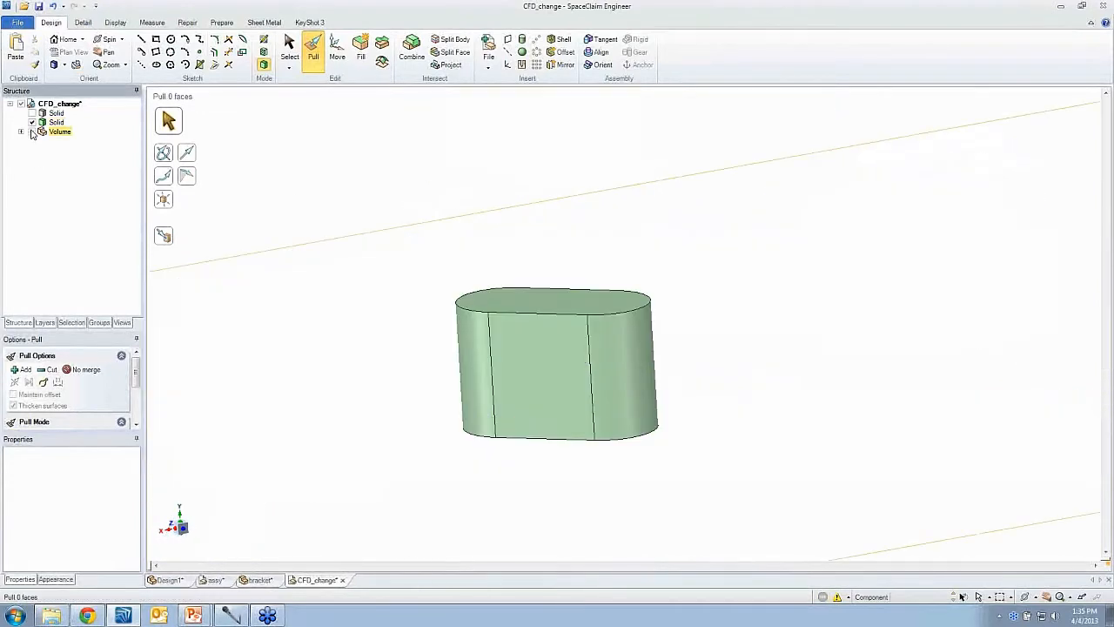
pyautogui.click(32, 131)
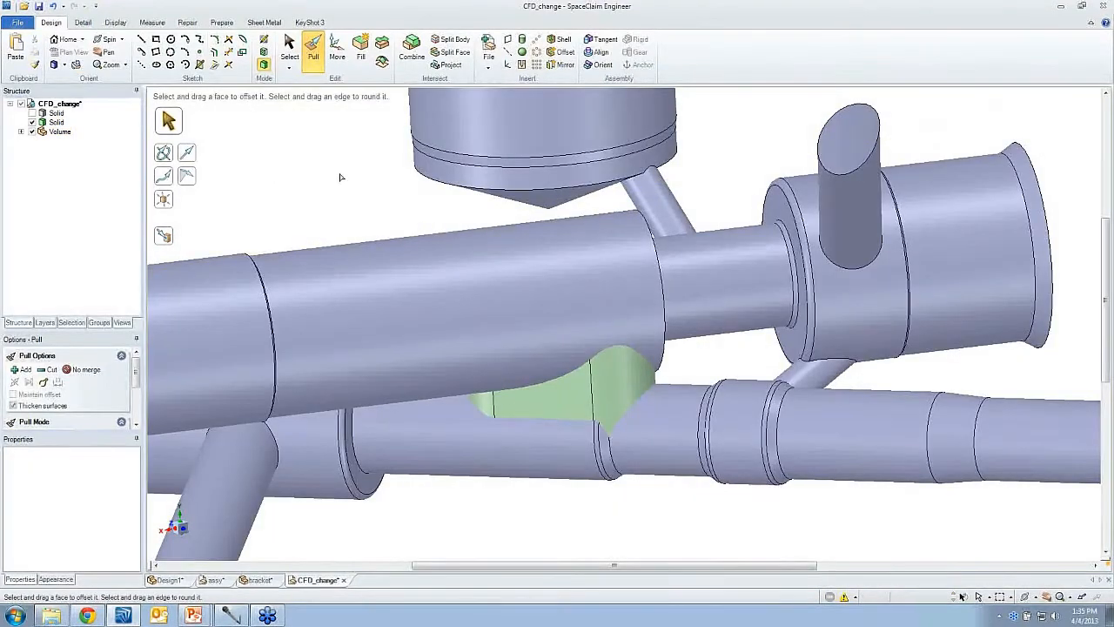
# - Combine the slot body with the fluid volume solid so they merge into one body
pyautogui.click(414, 54)
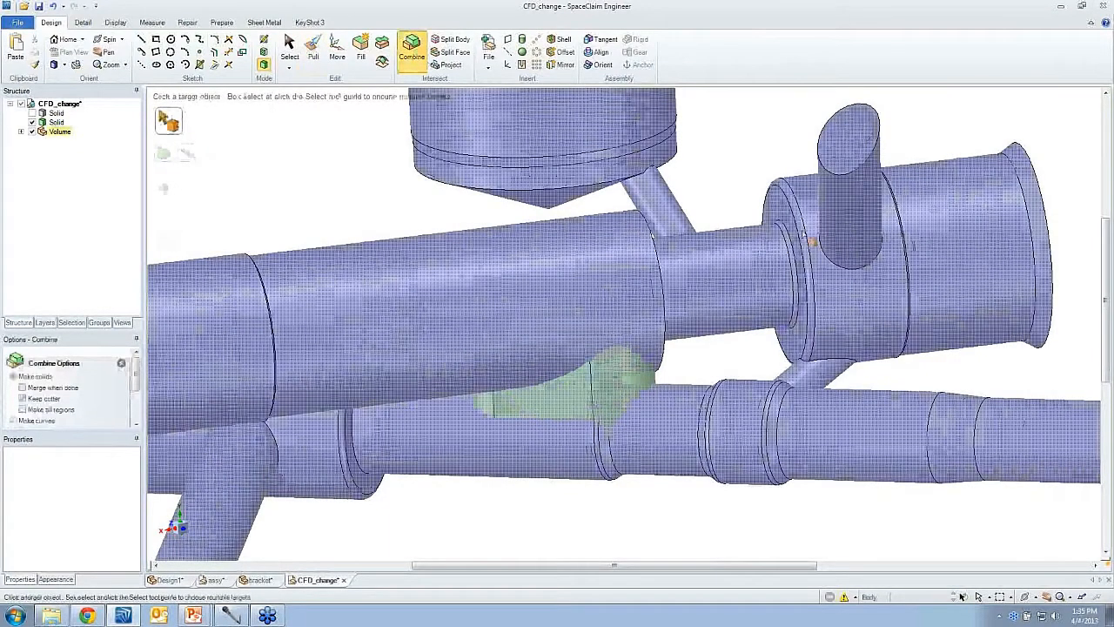
pyautogui.click(809, 242)
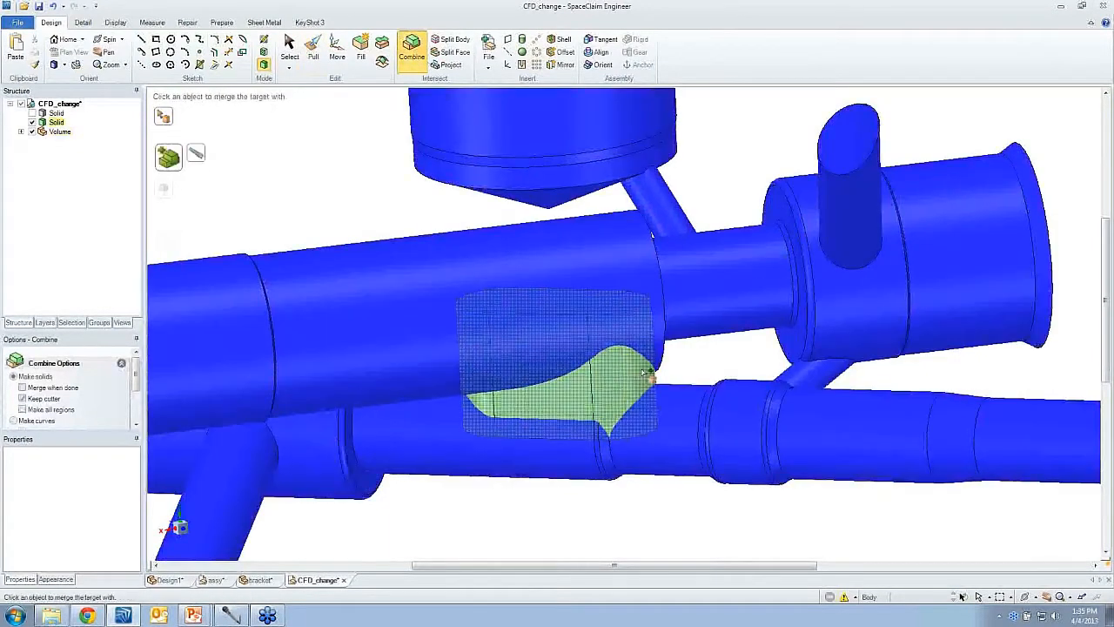
pyautogui.click(647, 374)
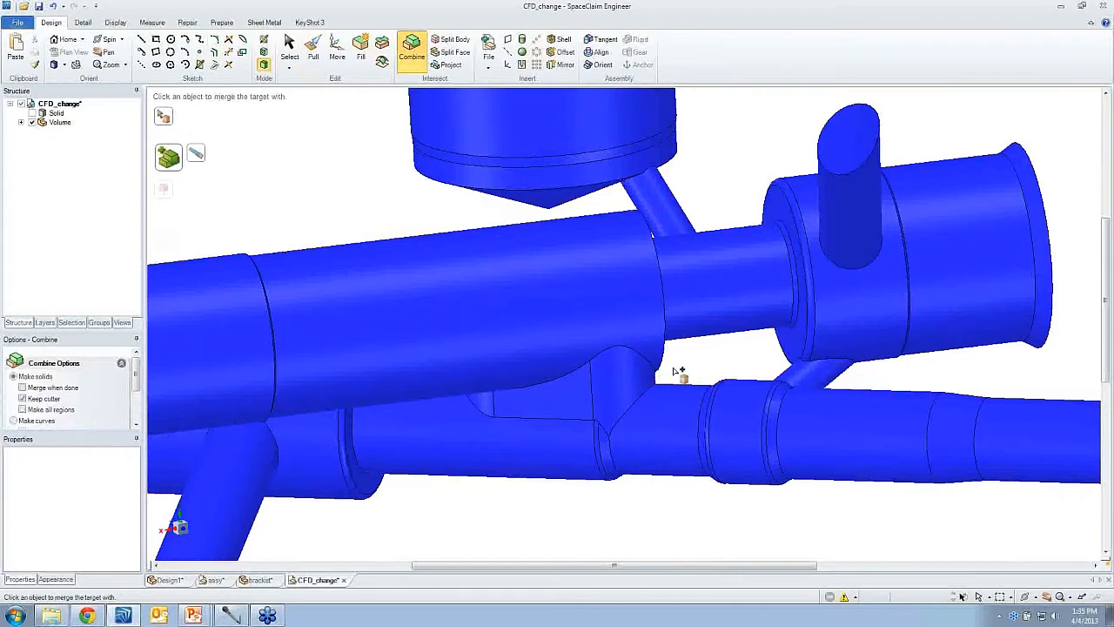
pyautogui.press('Escape')
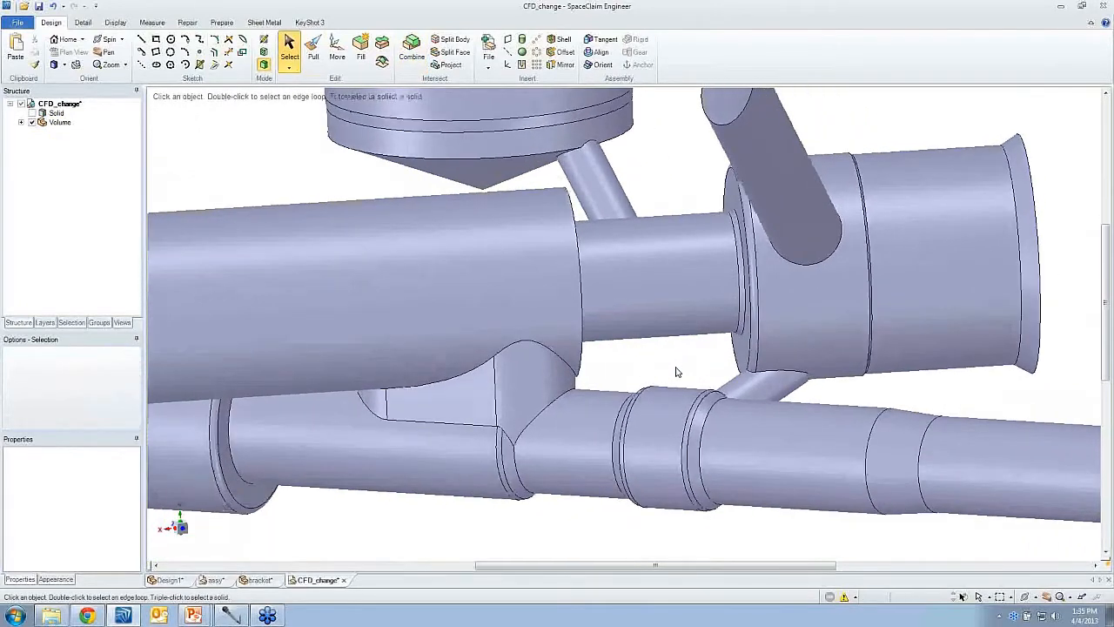
# - Round the edge loops where the slot meets the main pipe with a 0.01 in radius
pyautogui.click(312, 43)
pyautogui.click(511, 347)
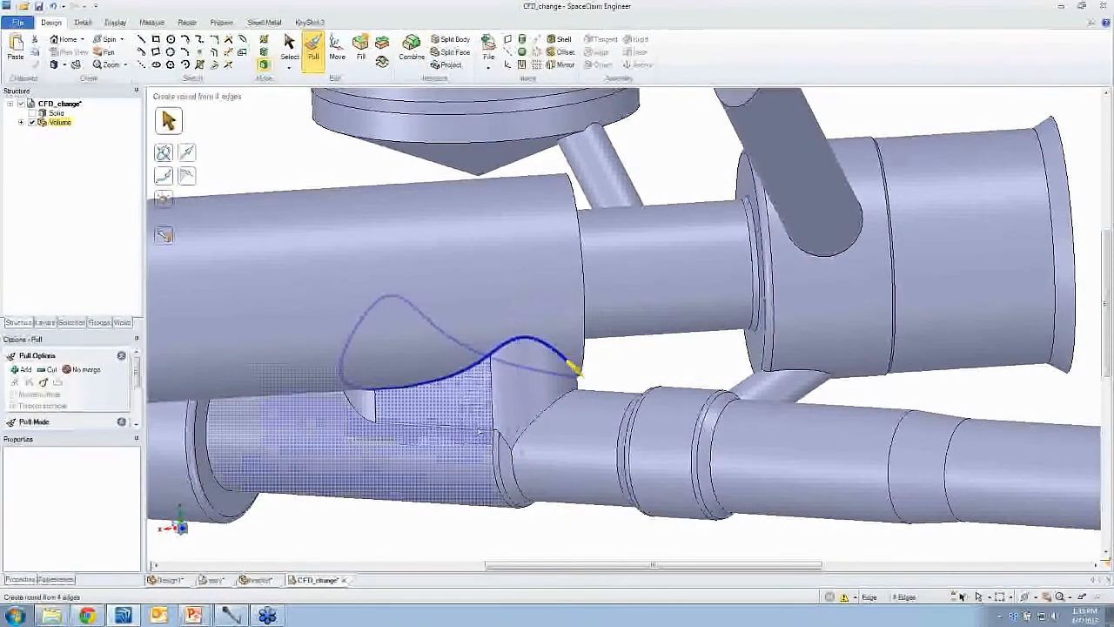
pyautogui.keyDown('ctrl'); pyautogui.doubleClick(478, 428); pyautogui.keyUp('ctrl')
pyautogui.keyDown('ctrl'); pyautogui.click(524, 432); pyautogui.keyUp('ctrl')
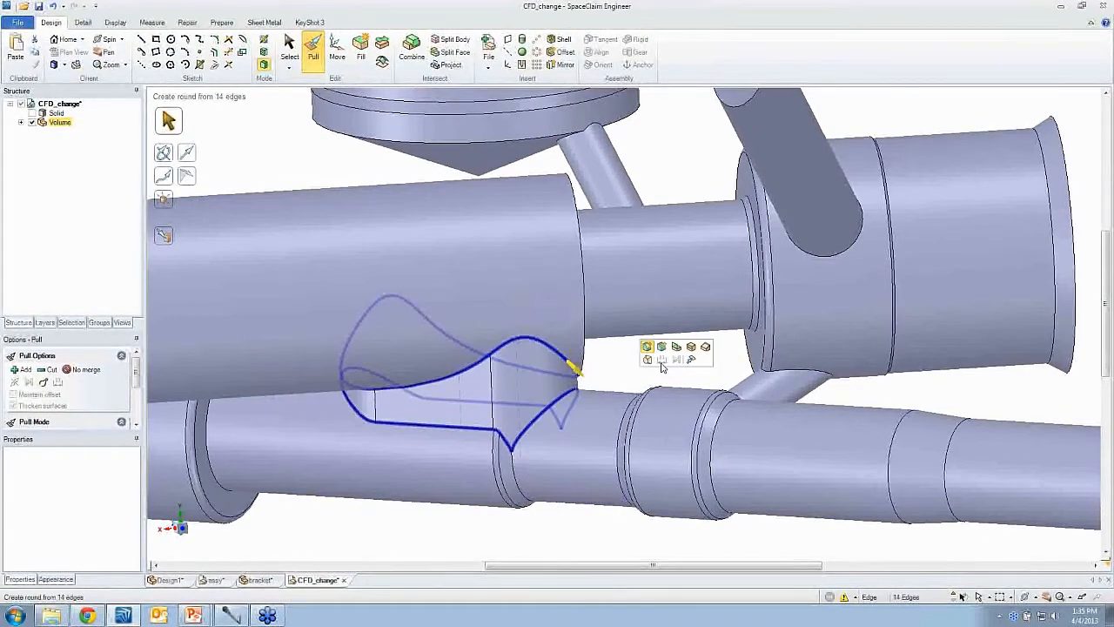
pyautogui.press('space')
pyautogui.write('.01')
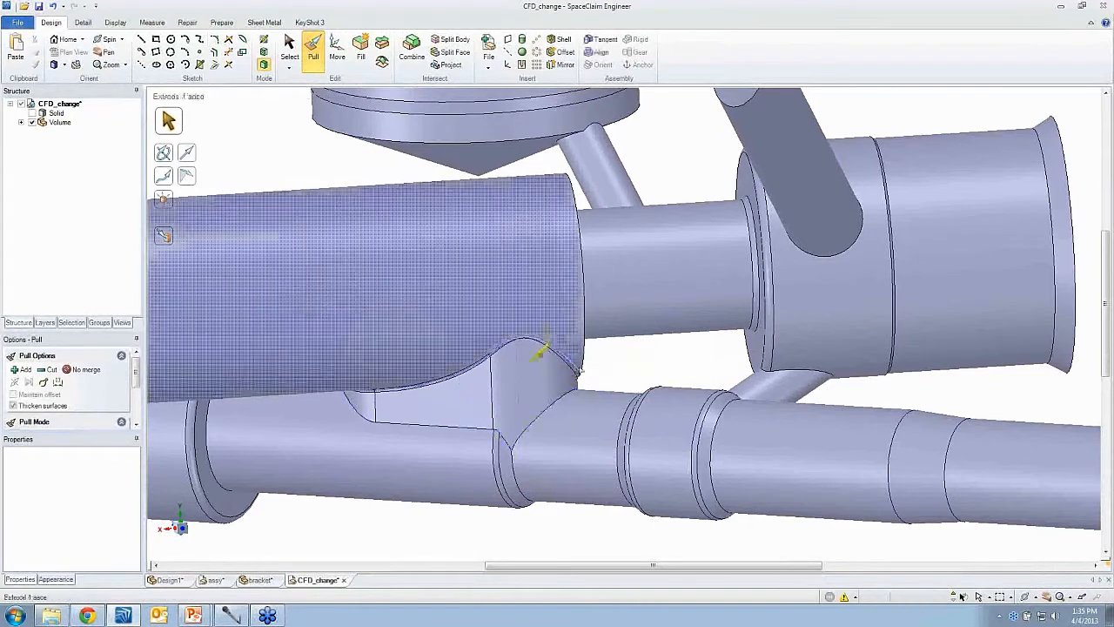
pyautogui.click(430, 426)
pyautogui.doubleClick(430, 427)
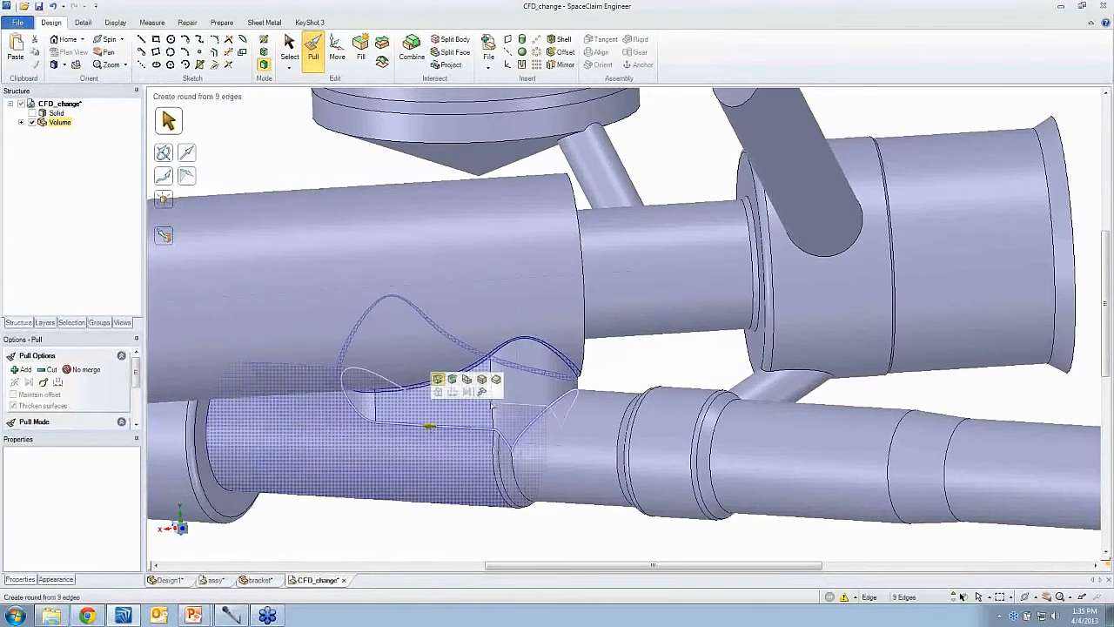
pyautogui.press('space')
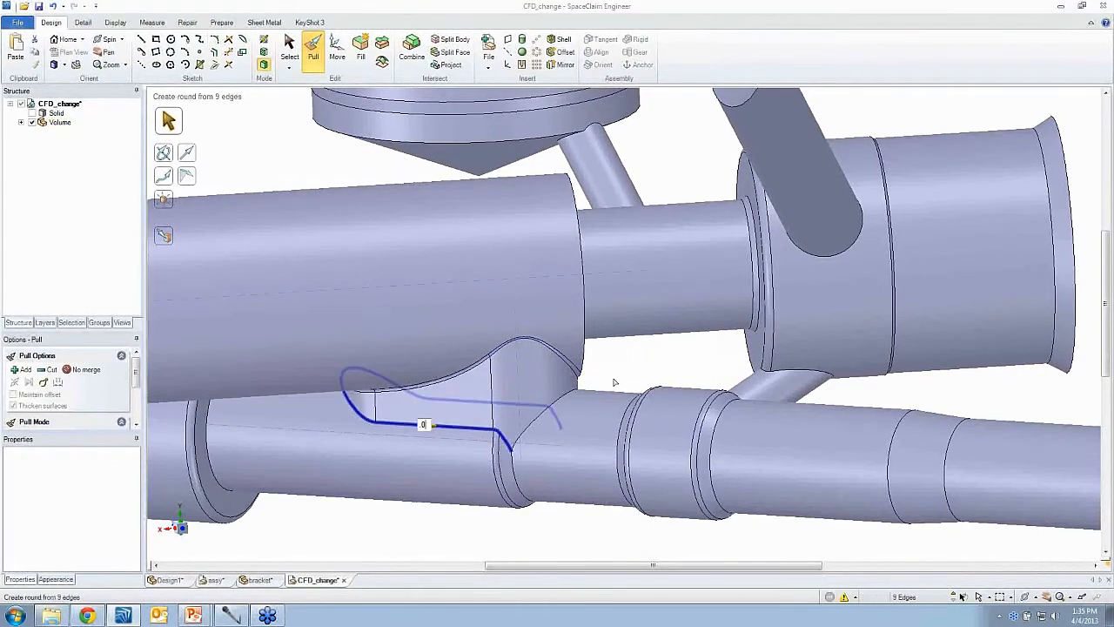
pyautogui.write('.01')
pyautogui.press('Return')
# - Round the remaining edge where the slot meets the lower pipe with a 0.01 in radius
pyautogui.click(620, 379)
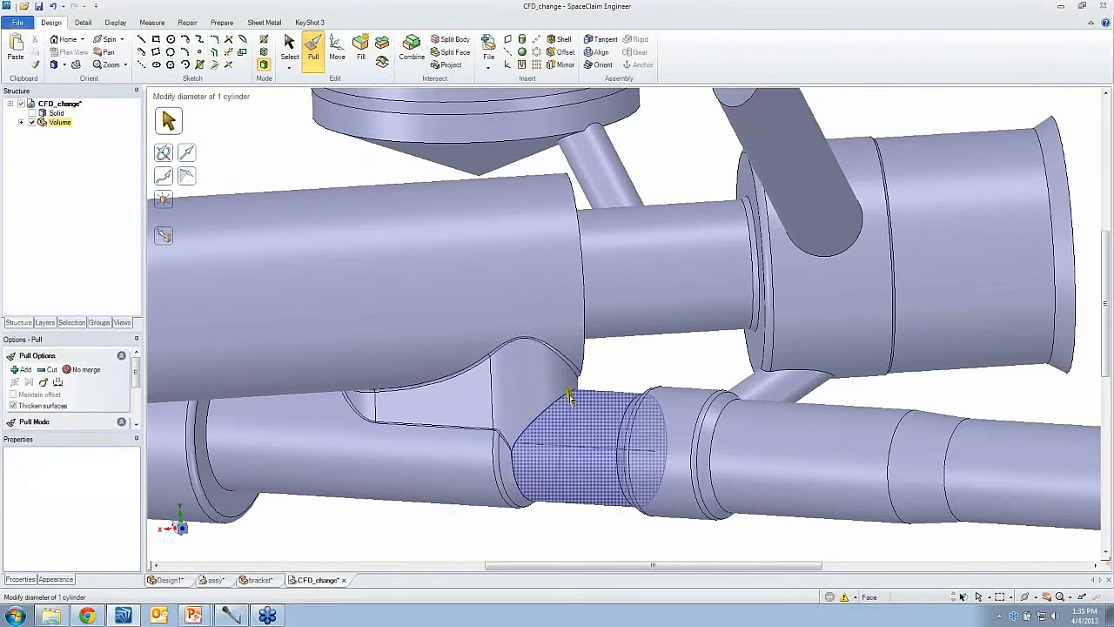
pyautogui.click(570, 391)
pyautogui.press('space')
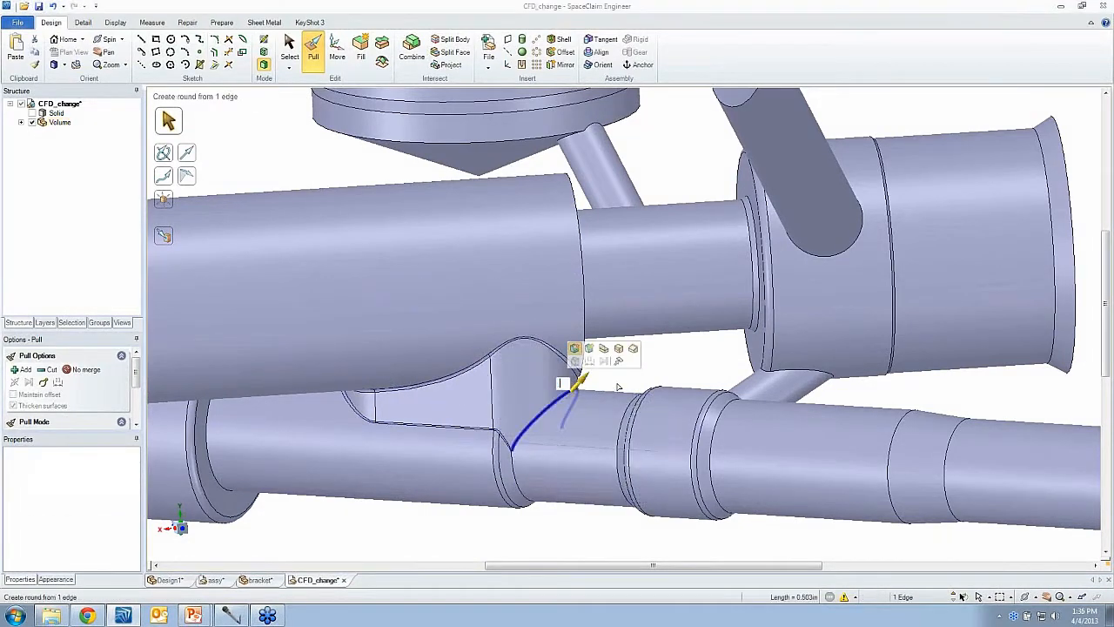
pyautogui.write('.01')
pyautogui.press('Return')
pyautogui.click(649, 363)
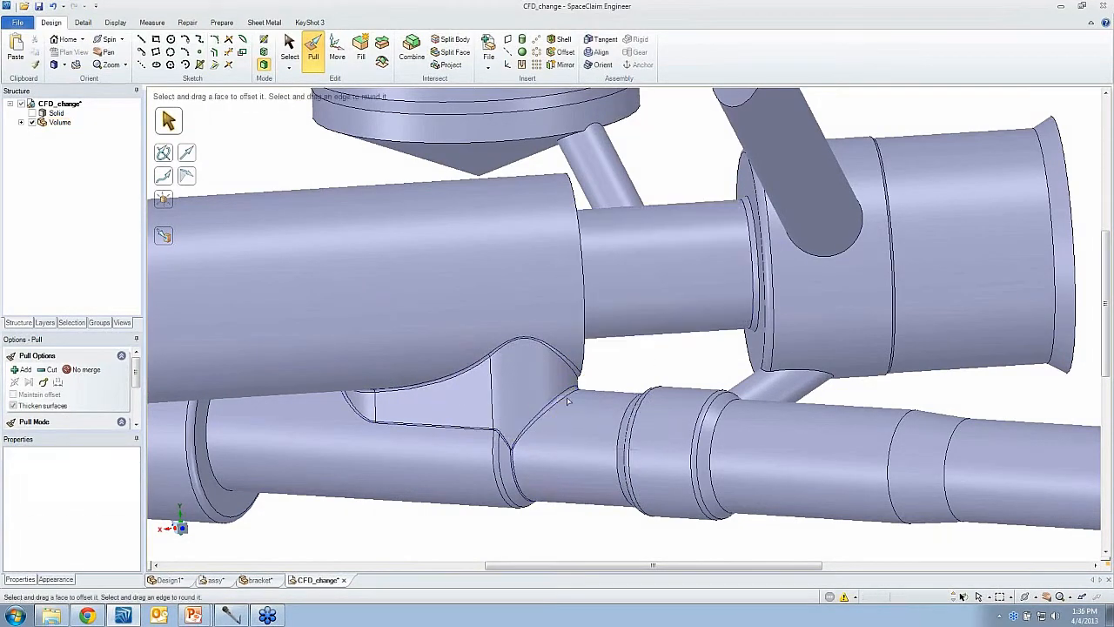
# - Inspect the existing round on the main pipe's ring edge and zoom to fit the whole volume
pyautogui.moveTo(534, 409); pyautogui.dragTo(867, 395, button='middle')
pyautogui.scroll(-4, 868, 395)
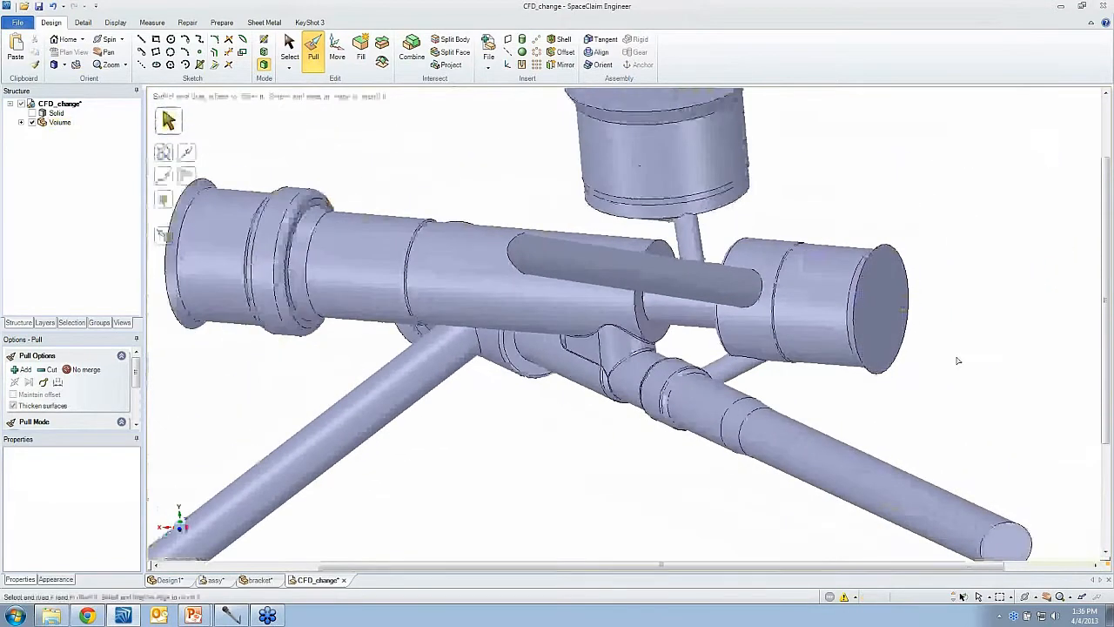
pyautogui.moveTo(957, 360); pyautogui.dragTo(957, 305, button='right')
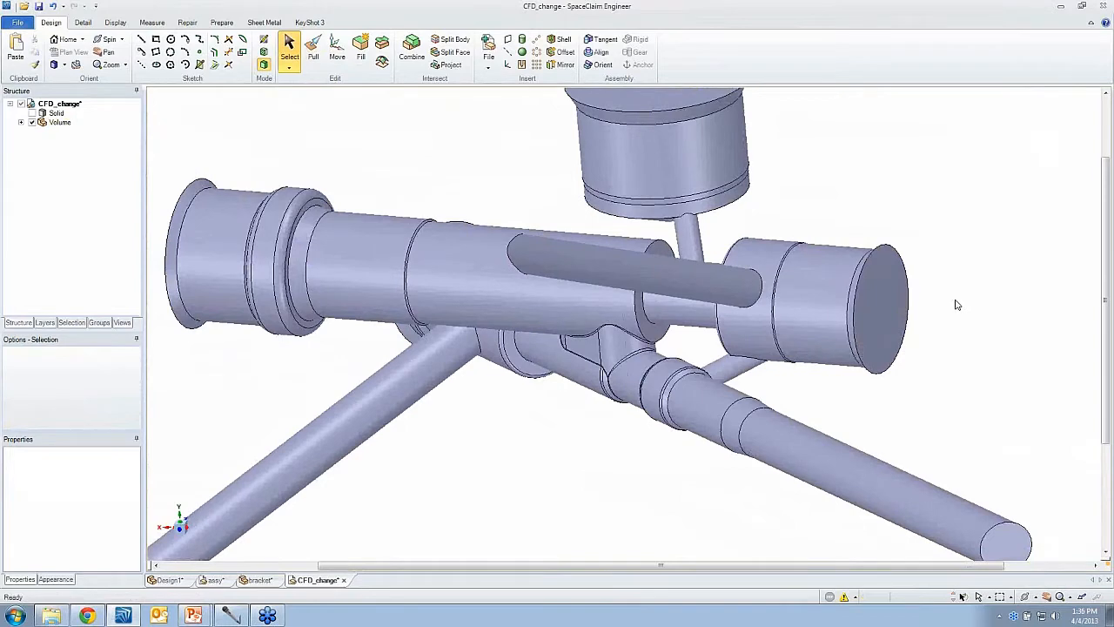
pyautogui.press('p')
pyautogui.click(677, 248)
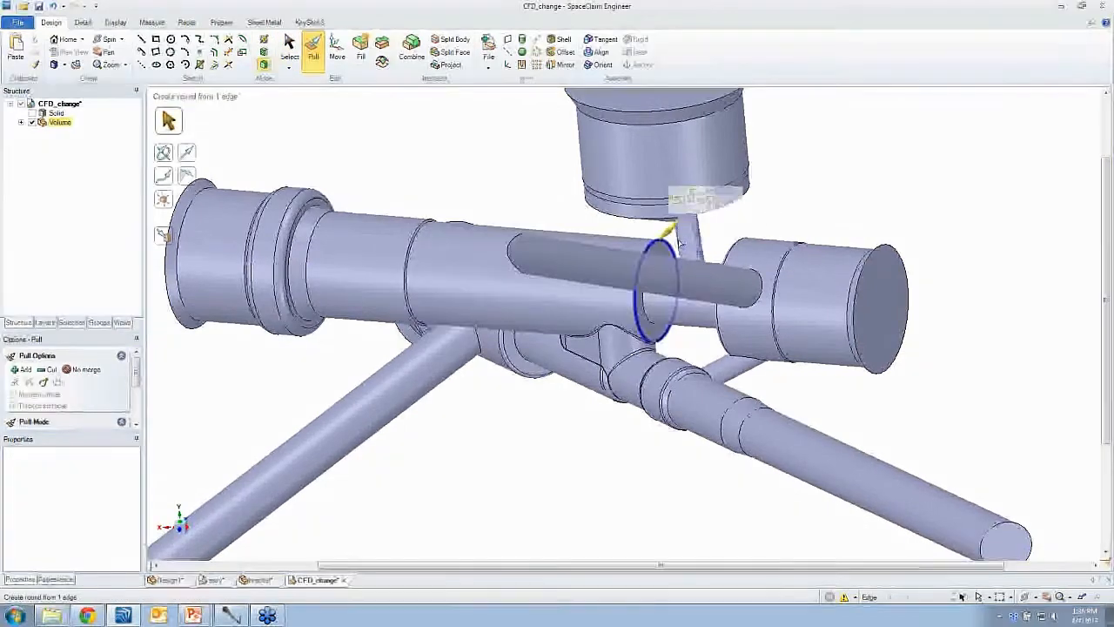
pyautogui.moveTo(812, 213); pyautogui.dragTo(808, 213)
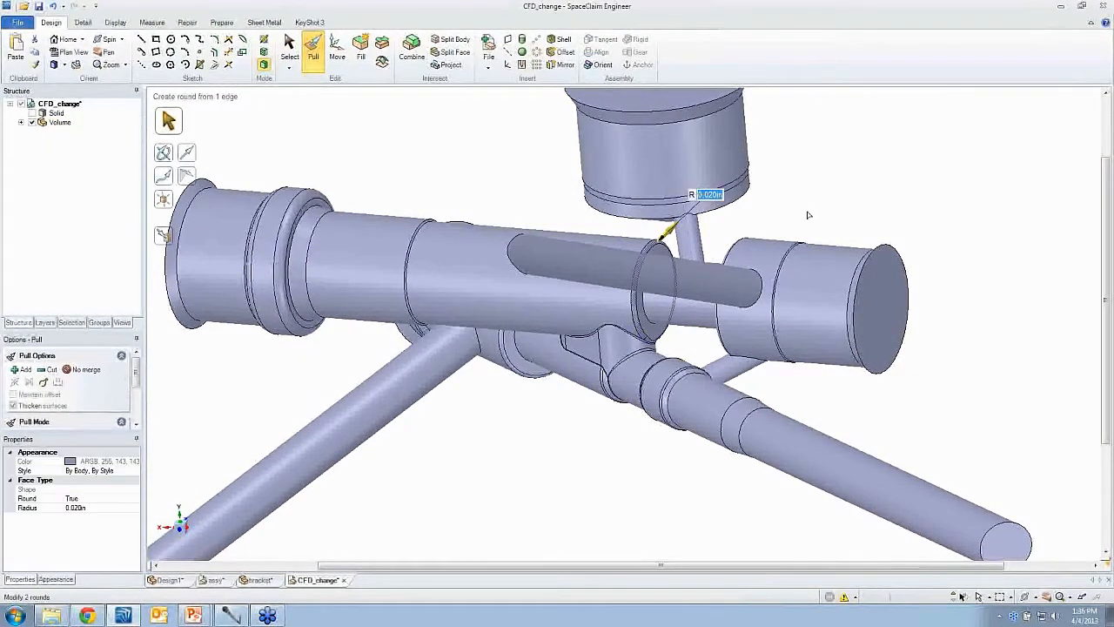
pyautogui.press('Escape')
pyautogui.press('s')
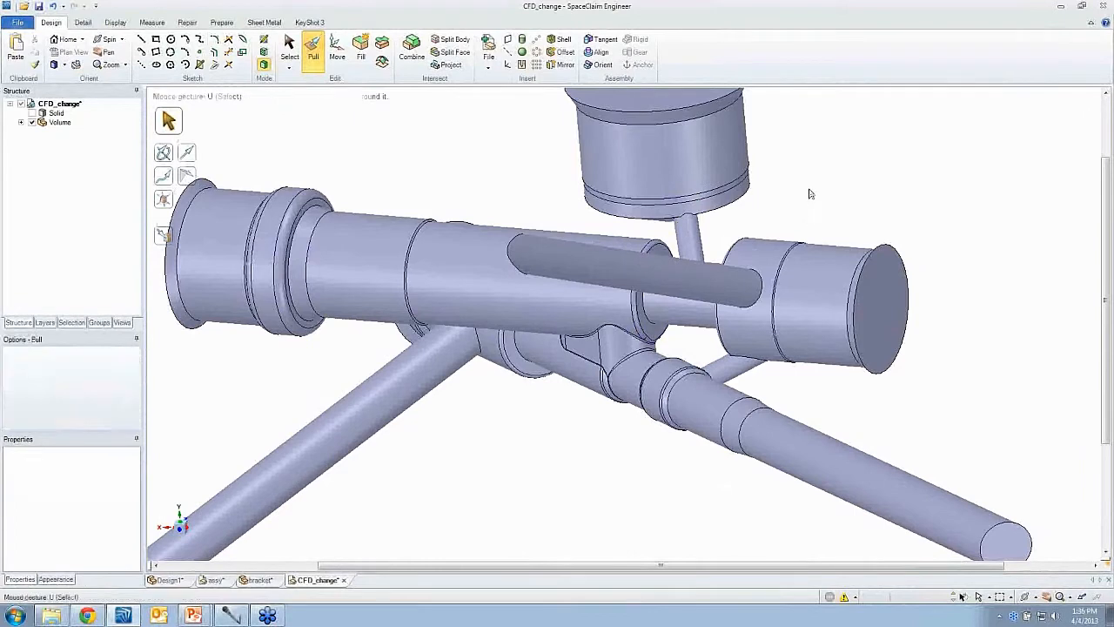
pyautogui.press('z')
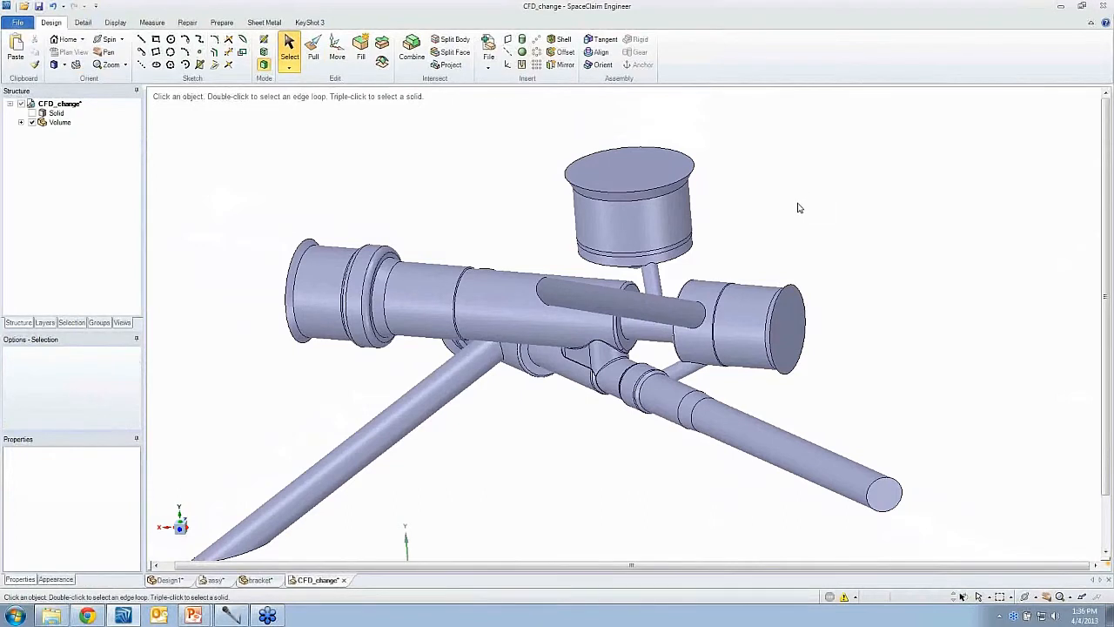
# - Switch to the file browser and open the casting file in SpaceClaim
pyautogui.hotkey('alt', 'Tab')
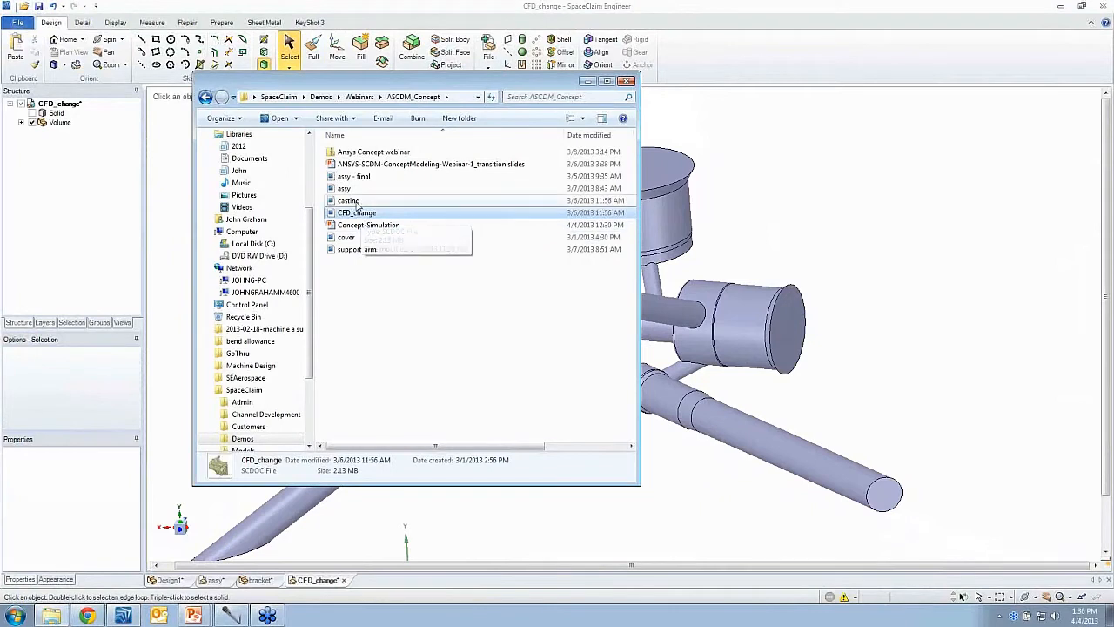
pyautogui.click(352, 201)
pyautogui.moveTo(355, 205); pyautogui.dragTo(715, 80)
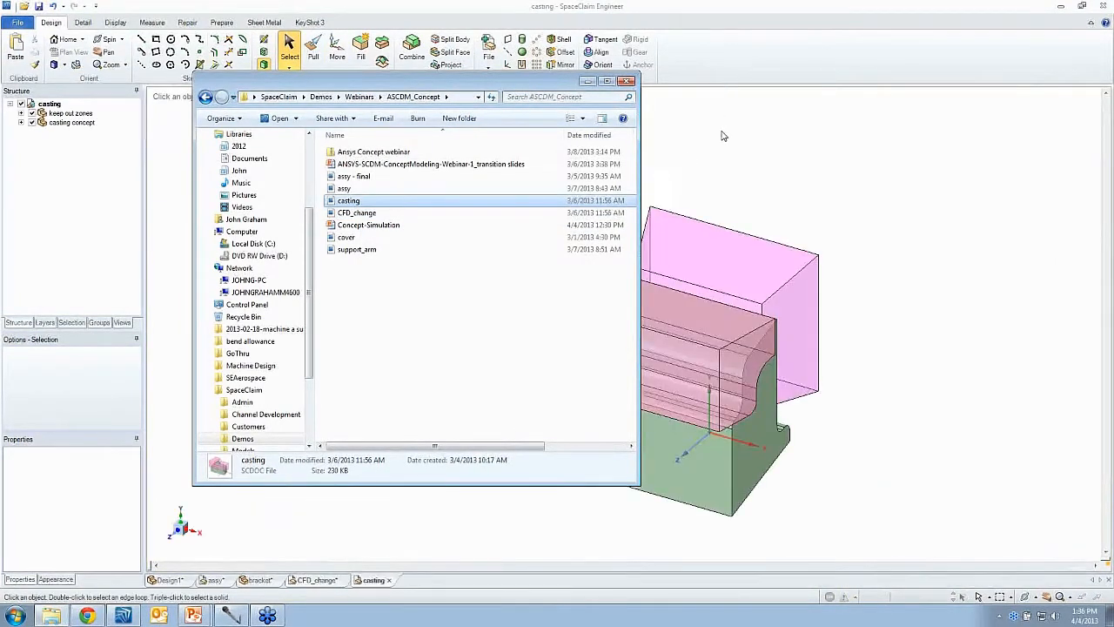
# - Examine the casting concept body and its keep-out zones, then return to the CFD_change design
pyautogui.click(721, 136)
pyautogui.moveTo(805, 232); pyautogui.dragTo(623, 228, button='middle')
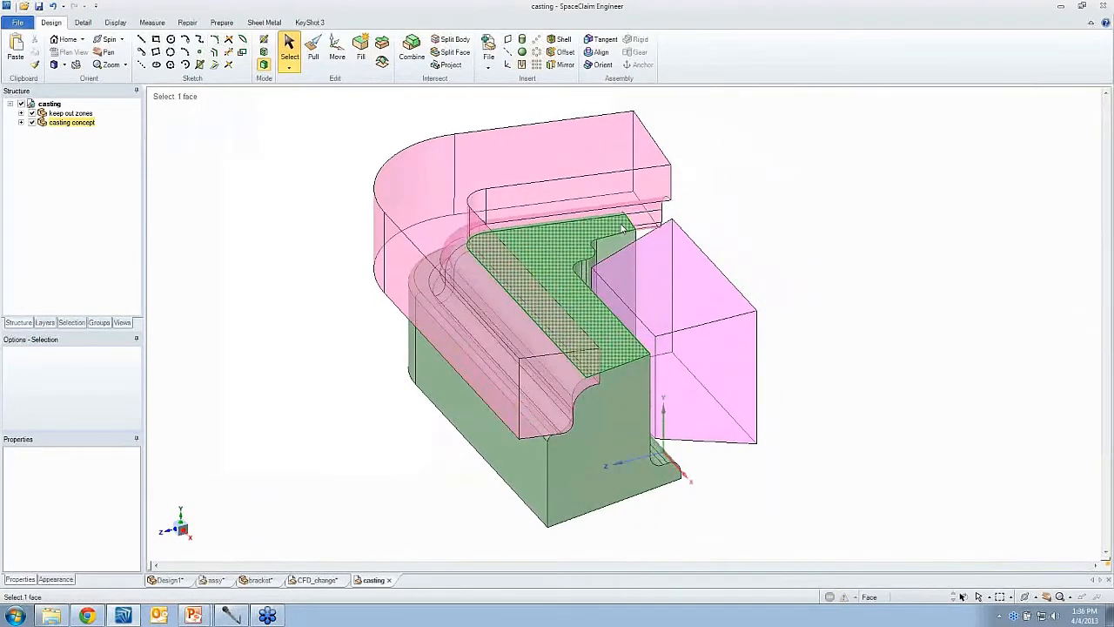
pyautogui.click(706, 230)
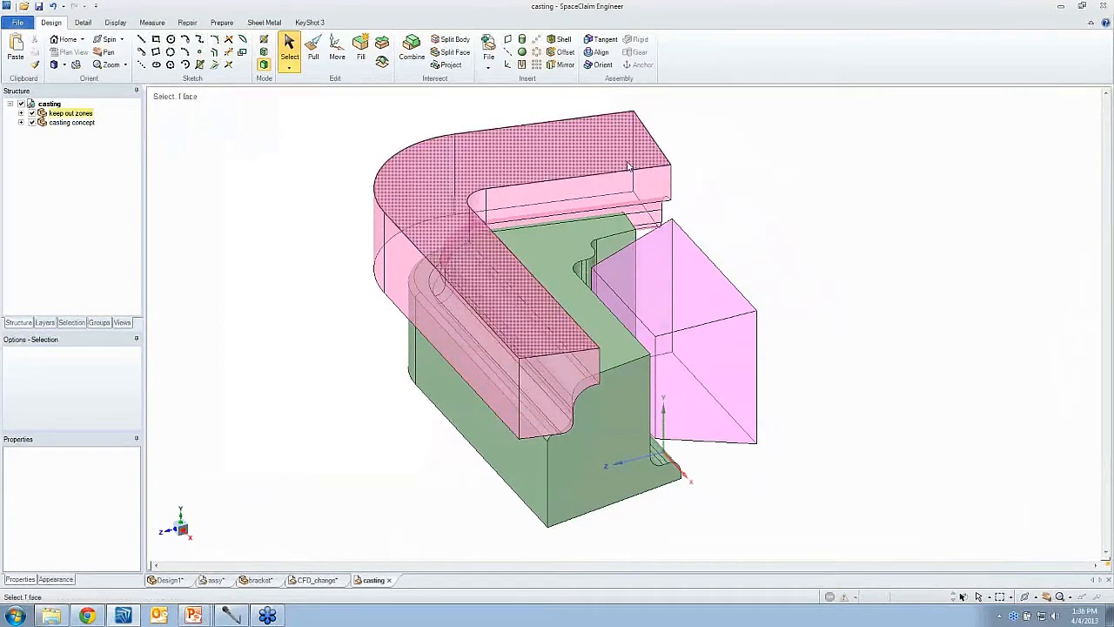
pyautogui.moveTo(680, 250); pyautogui.dragTo(669, 250, button='middle')
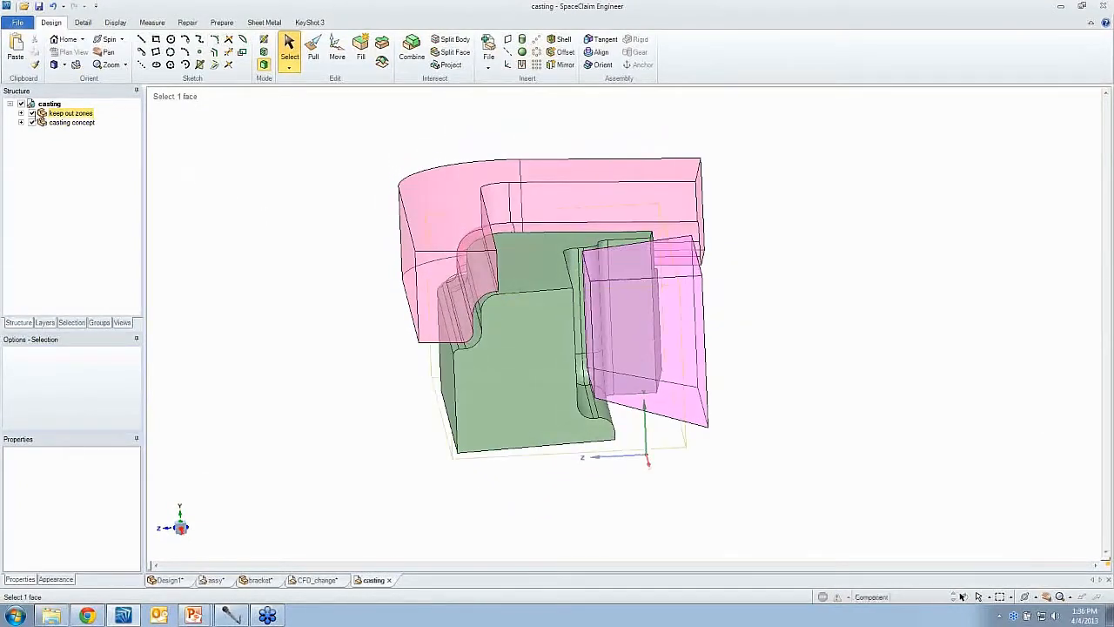
pyautogui.click(31, 113)
pyautogui.moveTo(283, 214); pyautogui.dragTo(294, 357, button='middle')
pyautogui.click(315, 579)
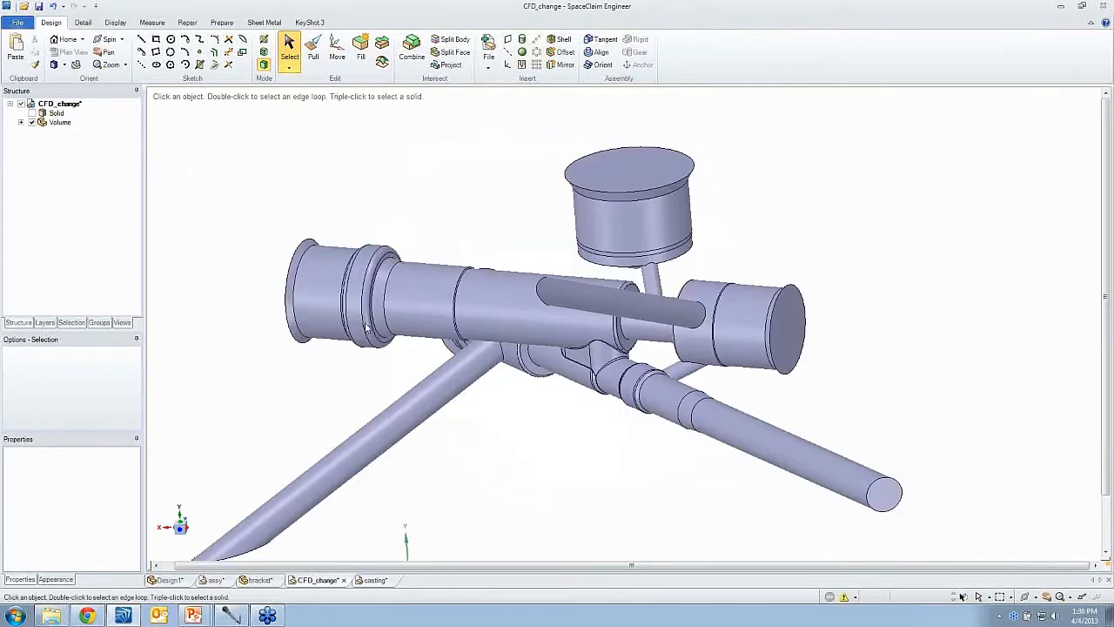
# - Copy the fluid Volume body from the CFD_change design and paste it into the casting design
pyautogui.click(21, 123)
pyautogui.click(63, 132)
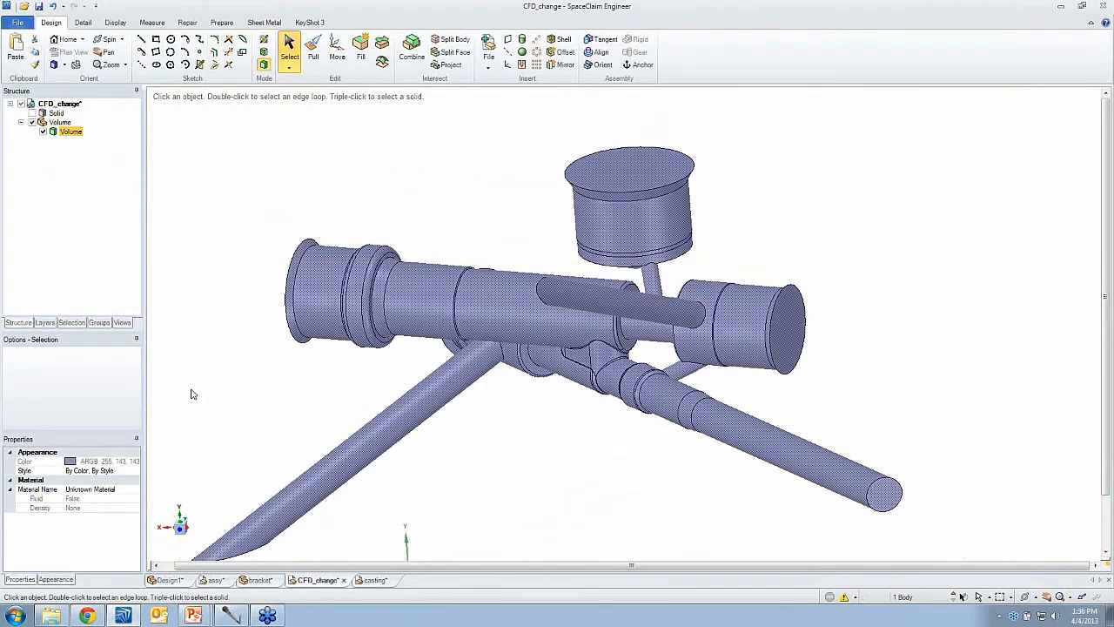
pyautogui.click(369, 579)
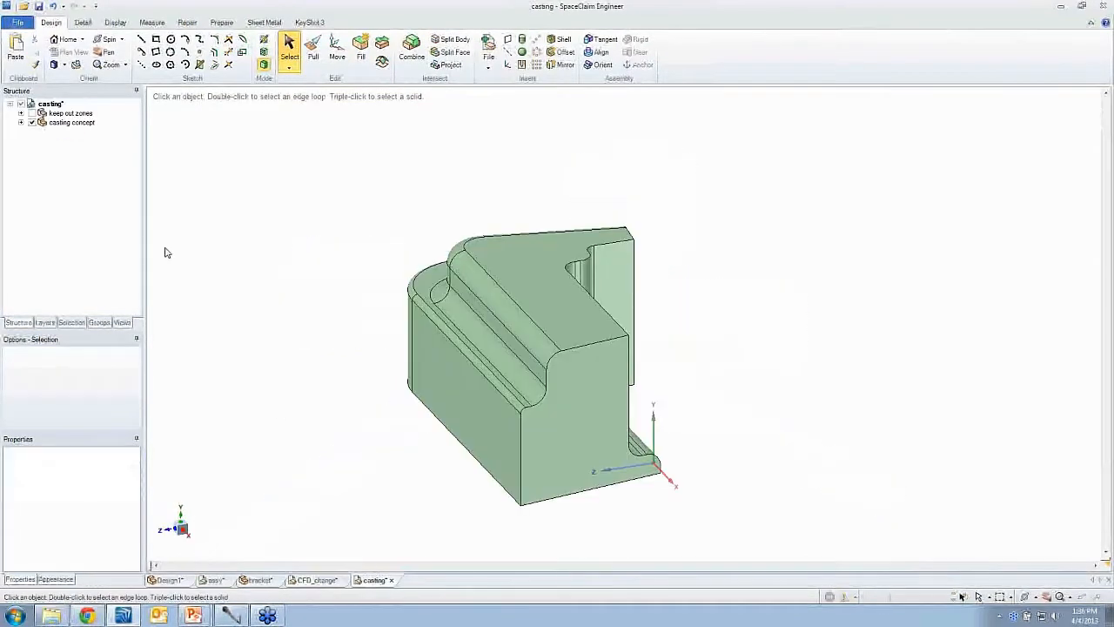
pyautogui.click(15, 52)
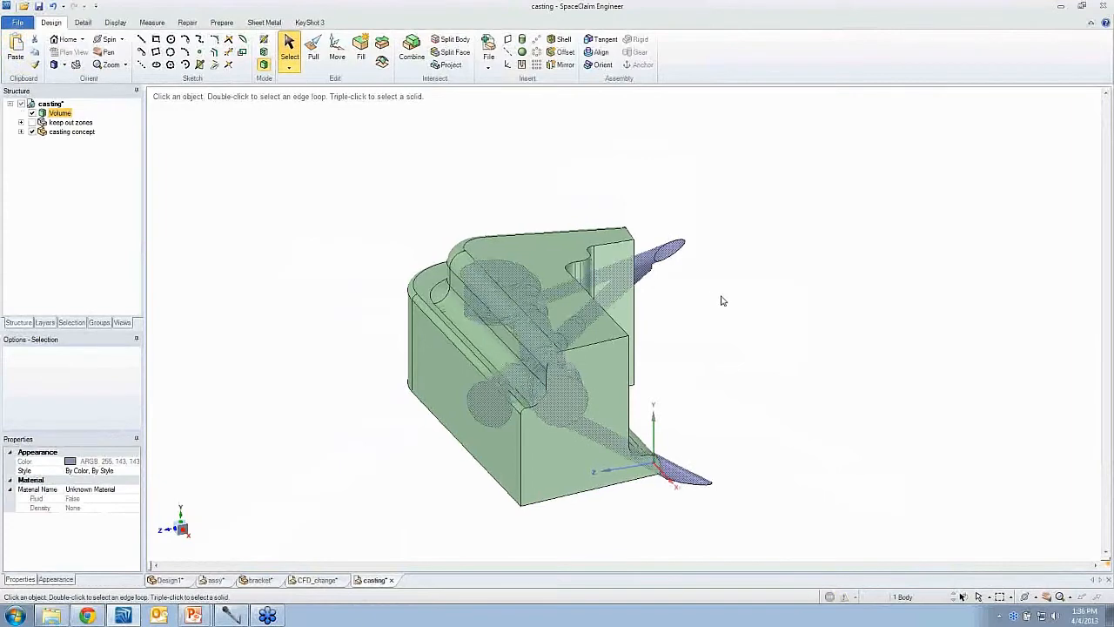
# - Make the casting concept body transparent so the pasted volume shows inside it
pyautogui.moveTo(722, 300); pyautogui.dragTo(728, 363, button='middle')
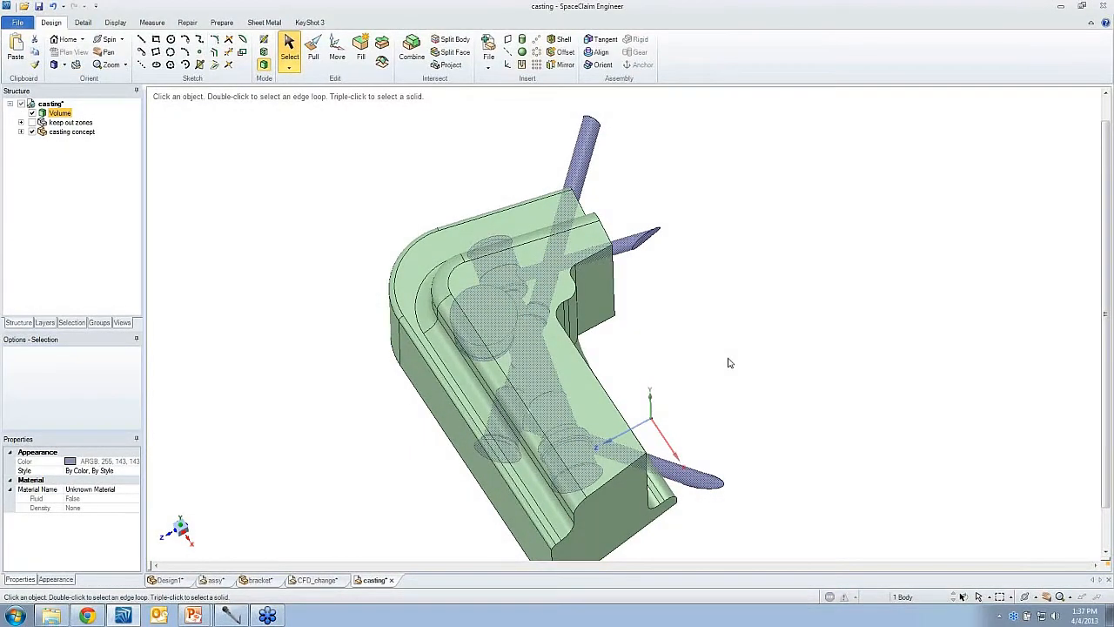
pyautogui.click(624, 389)
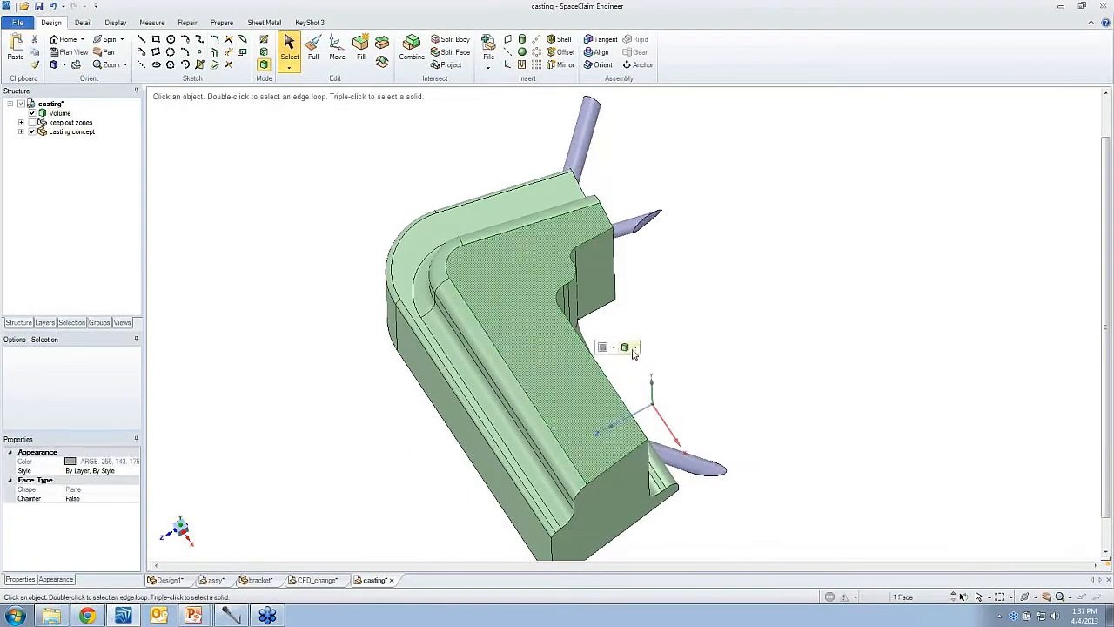
pyautogui.click(635, 347)
pyautogui.click(650, 364)
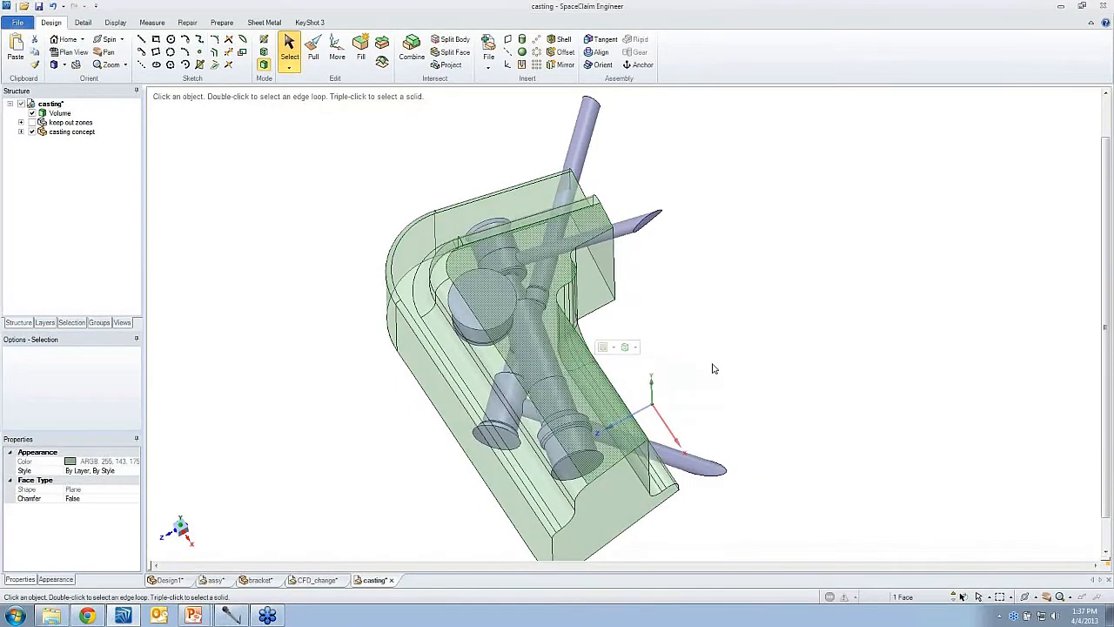
pyautogui.click(713, 368)
pyautogui.moveTo(706, 339); pyautogui.dragTo(706, 362, button='right')
pyautogui.click(621, 506)
pyautogui.moveTo(621, 506); pyautogui.dragTo(632, 484, button='middle')
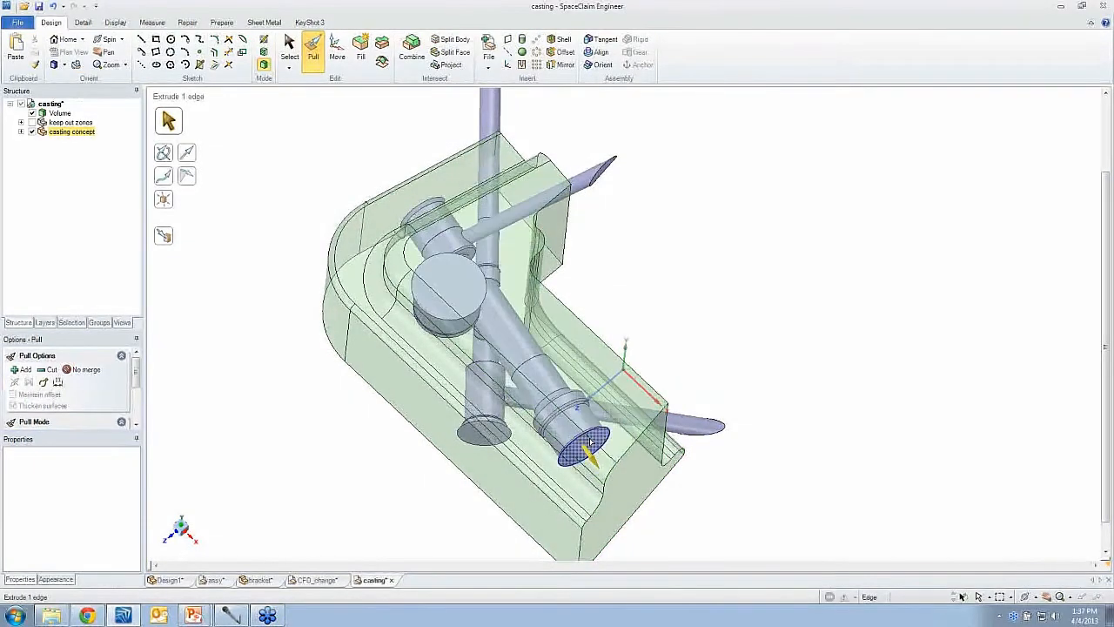
pyautogui.click(524, 450)
pyautogui.click(483, 429)
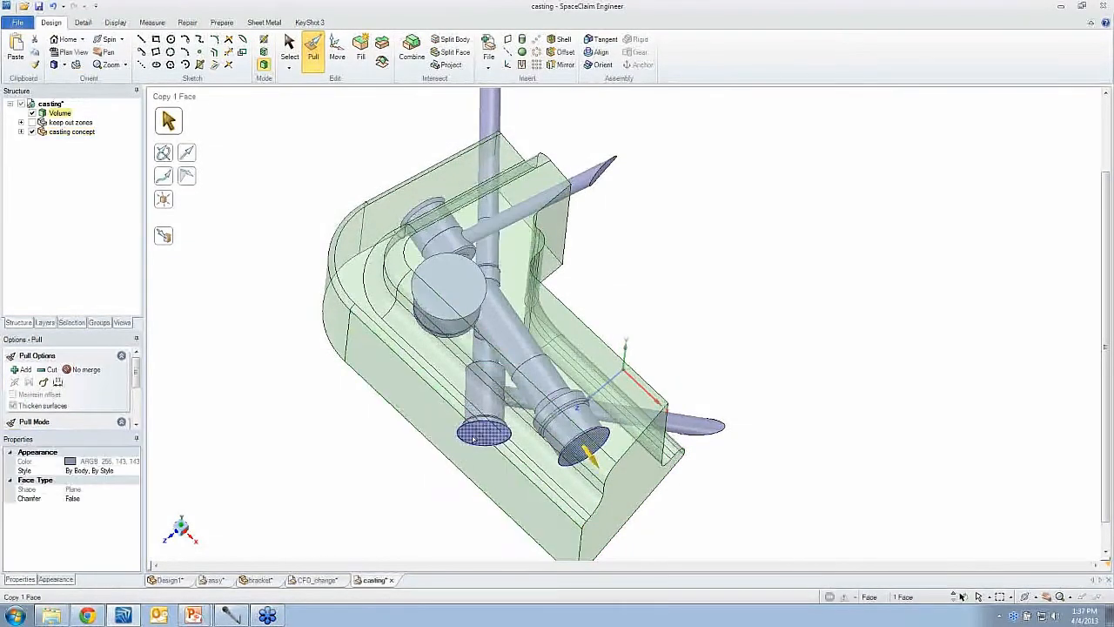
pyautogui.keyDown('ctrl'); pyautogui.click(464, 298); pyautogui.keyUp('ctrl')
pyautogui.keyDown('ctrl'); pyautogui.click(424, 210); pyautogui.keyUp('ctrl')
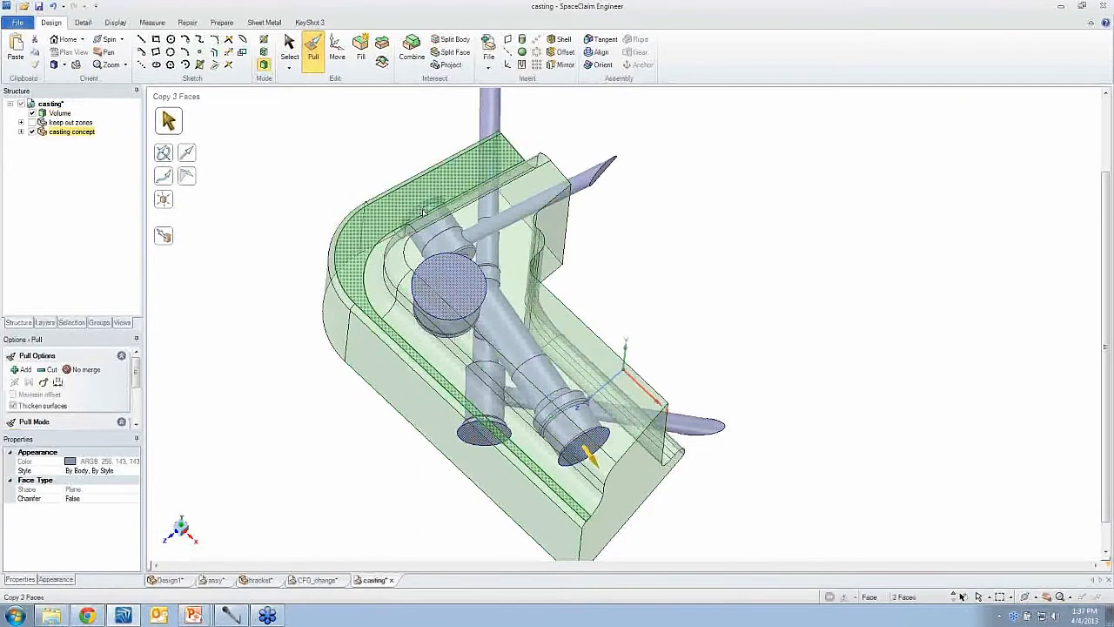
pyautogui.keyDown('ctrl'); pyautogui.click(424, 209); pyautogui.keyUp('ctrl')
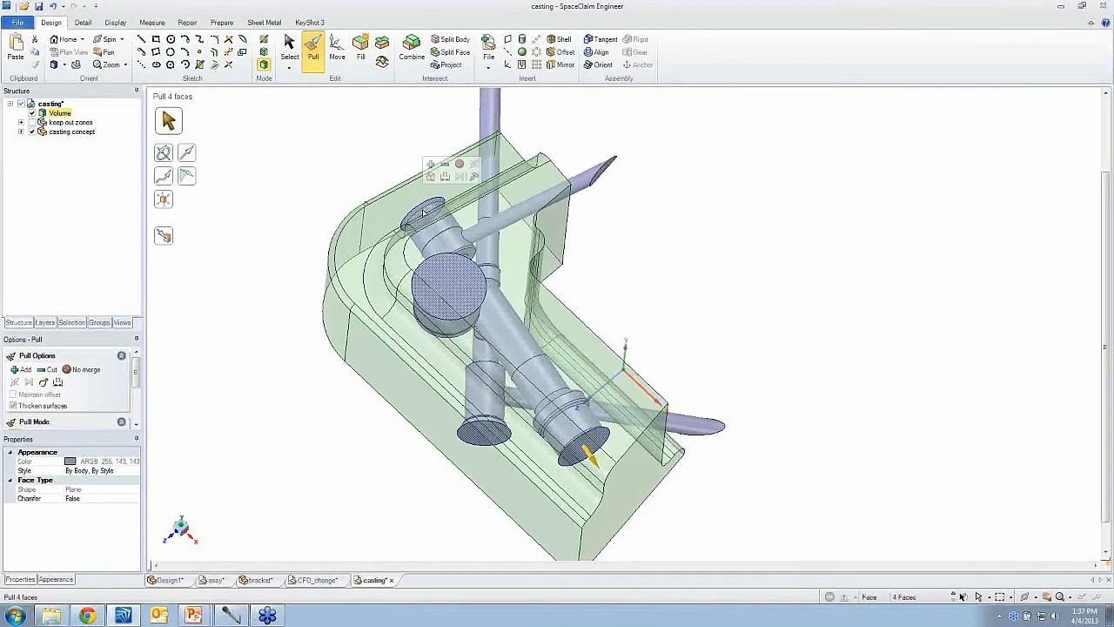
pyautogui.click(662, 291)
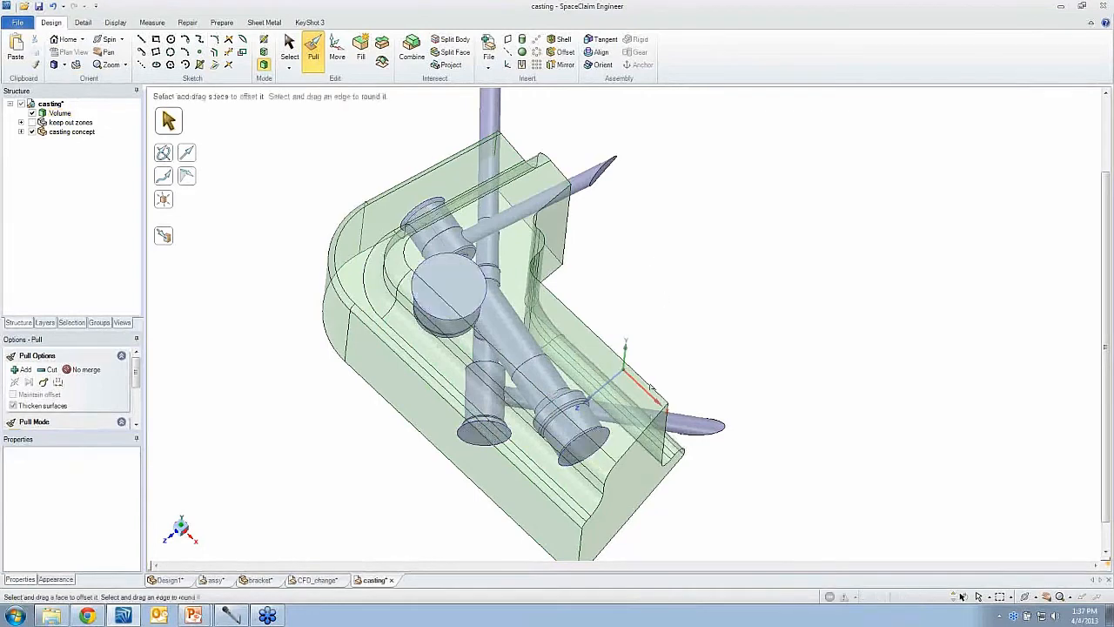
# - Pull the casting's end face up to the end face of the lower pipe
pyautogui.click(630, 459)
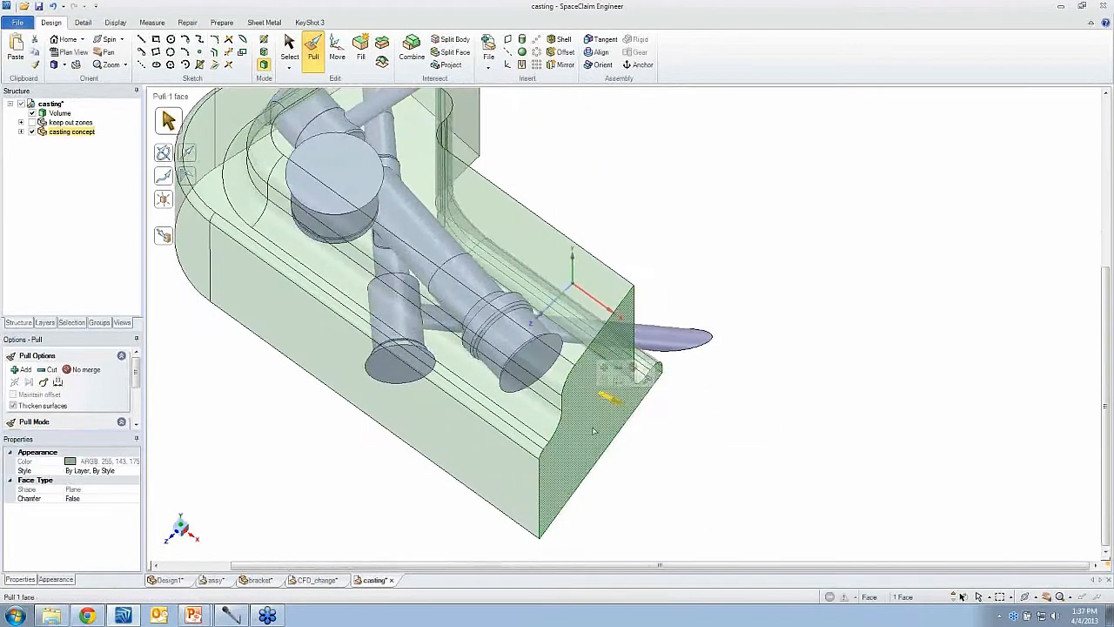
pyautogui.moveTo(593, 431); pyautogui.dragTo(560, 417)
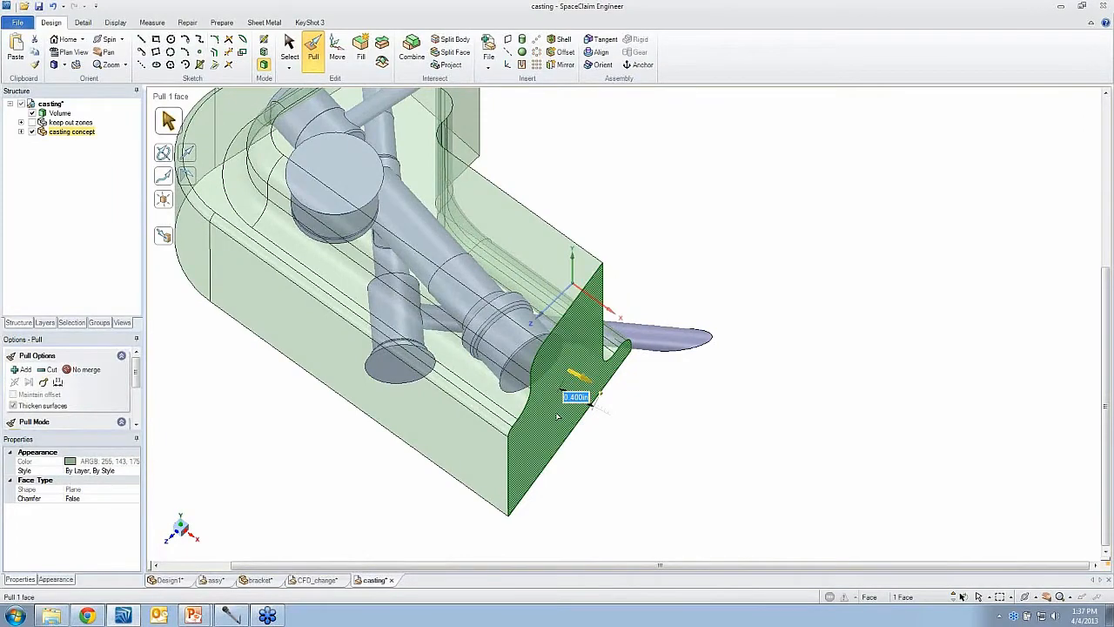
pyautogui.press('u')
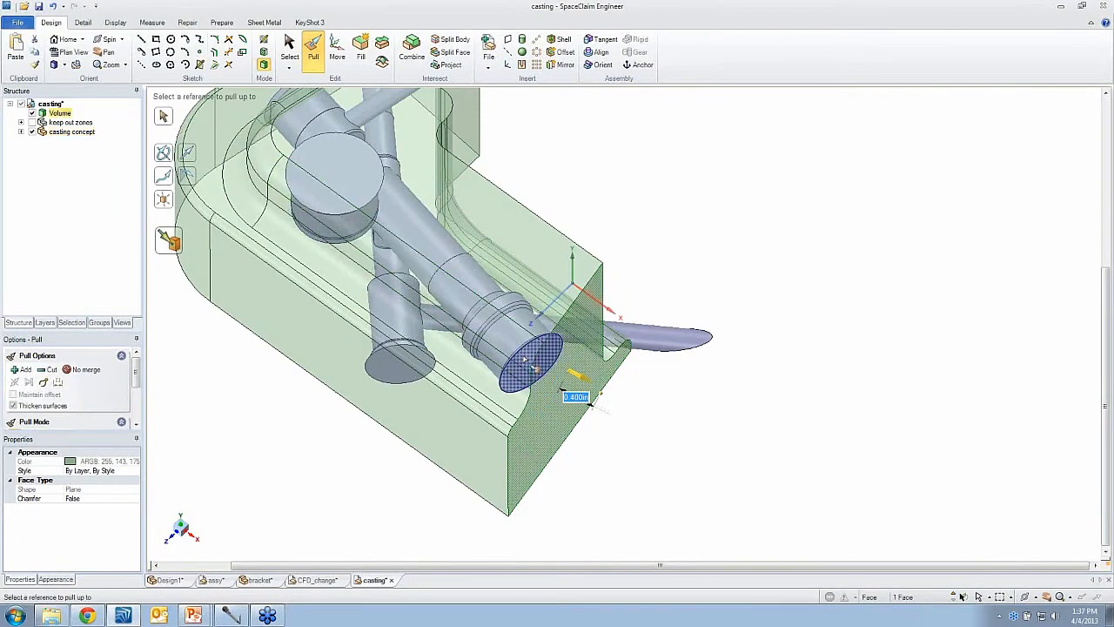
pyautogui.click(526, 359)
pyautogui.moveTo(524, 366); pyautogui.dragTo(403, 400, button='middle')
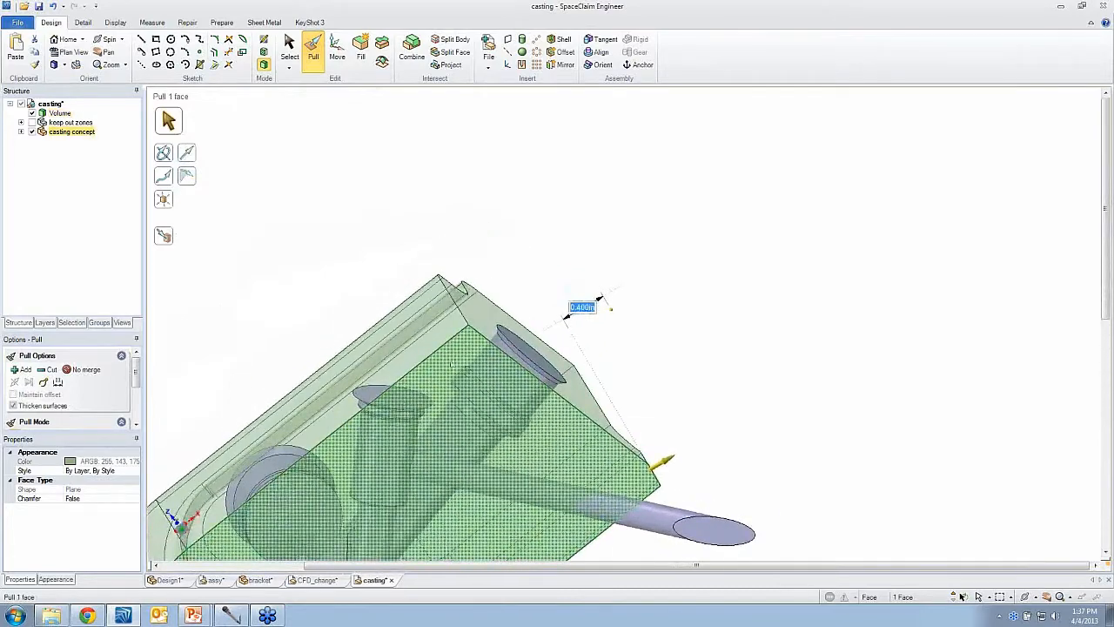
# - Sketch a rectangle about 0.40 by 0.23 in on the casting's top face and pull it down as a notch
pyautogui.click(455, 361)
pyautogui.press('r')
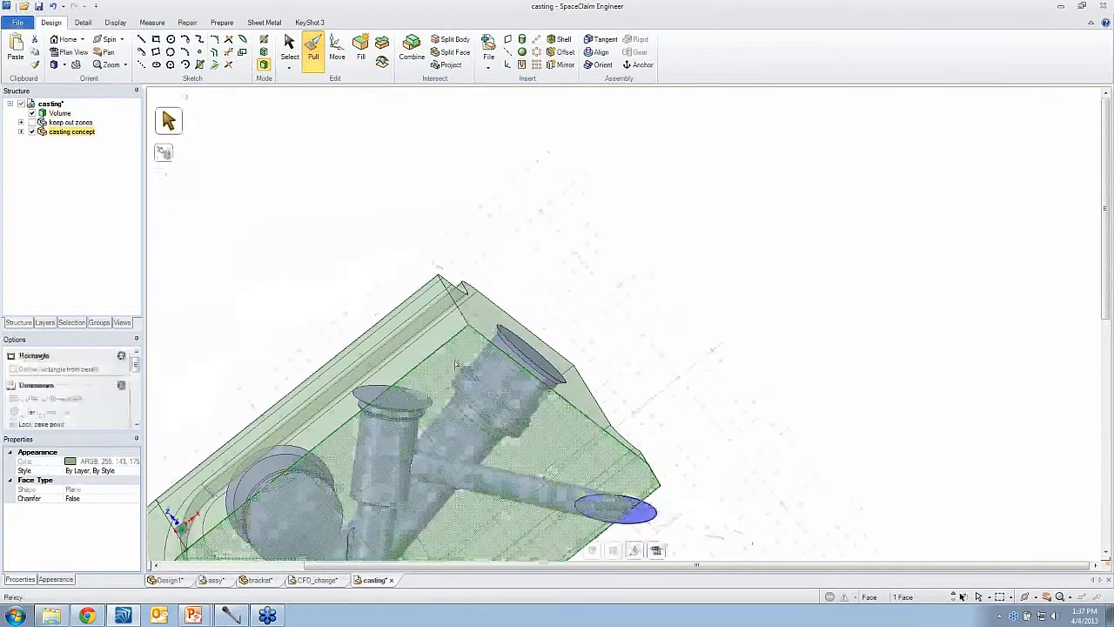
pyautogui.click(464, 347)
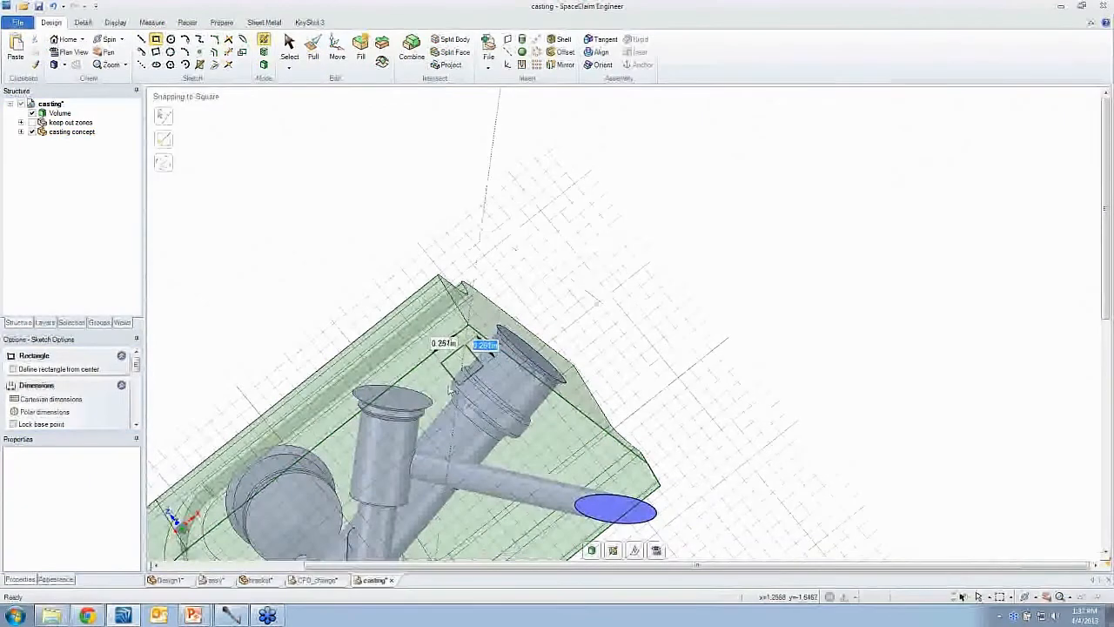
pyautogui.click(445, 395)
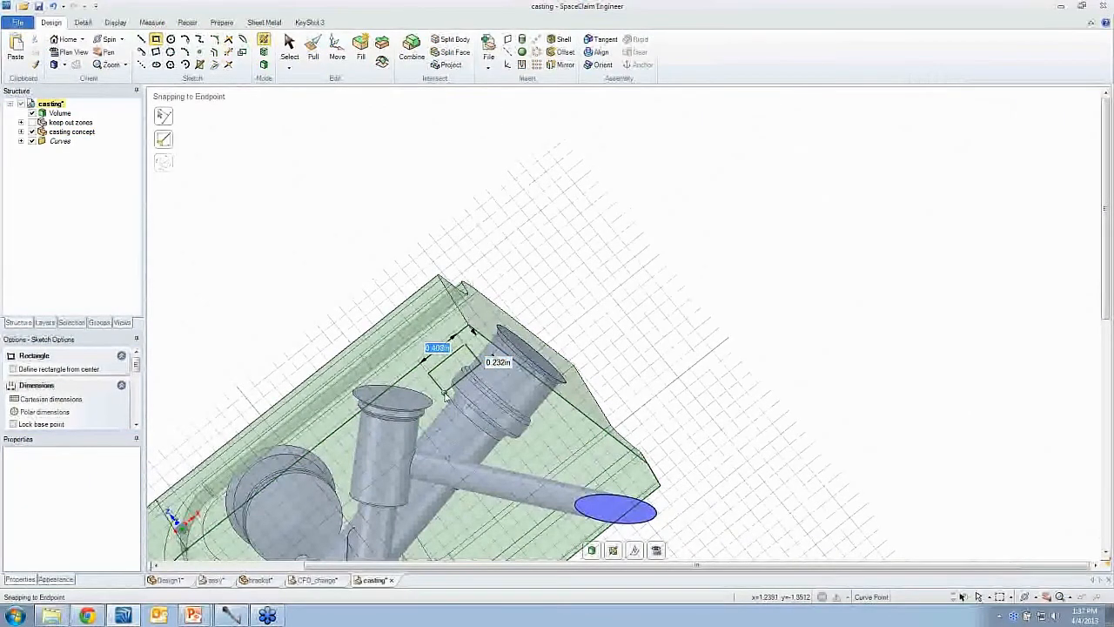
pyautogui.press('p')
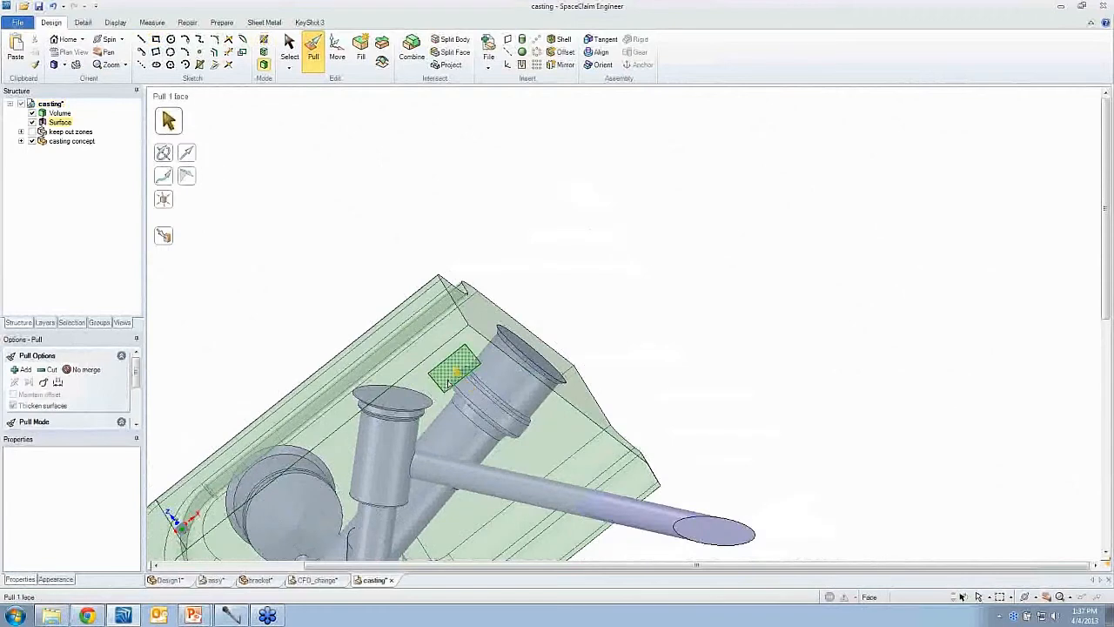
pyautogui.click(449, 383)
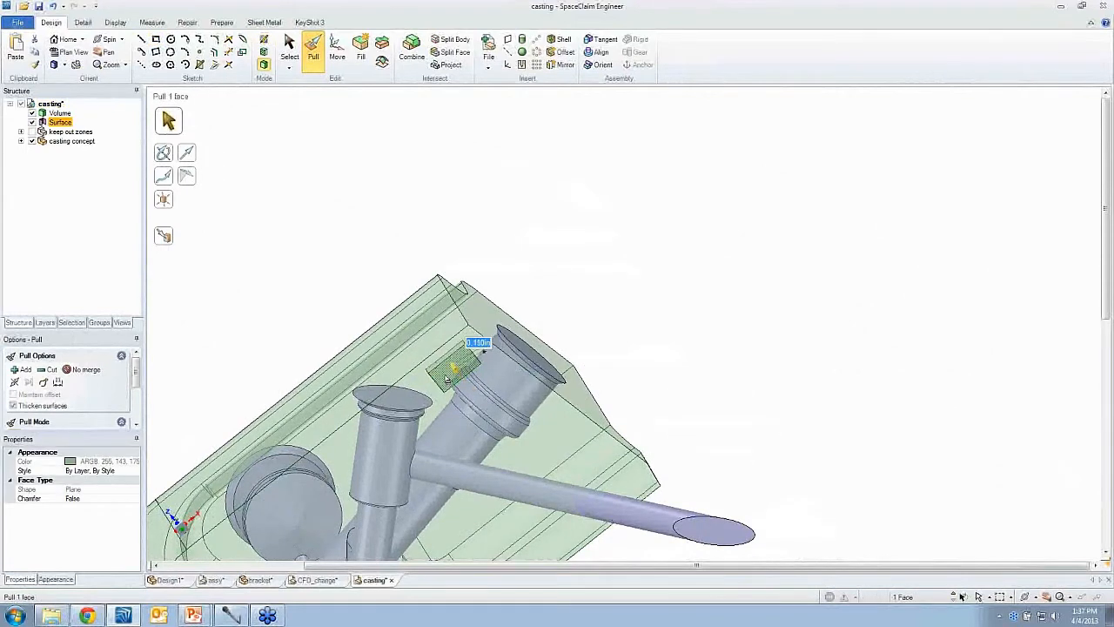
pyautogui.moveTo(396, 306); pyautogui.dragTo(390, 301)
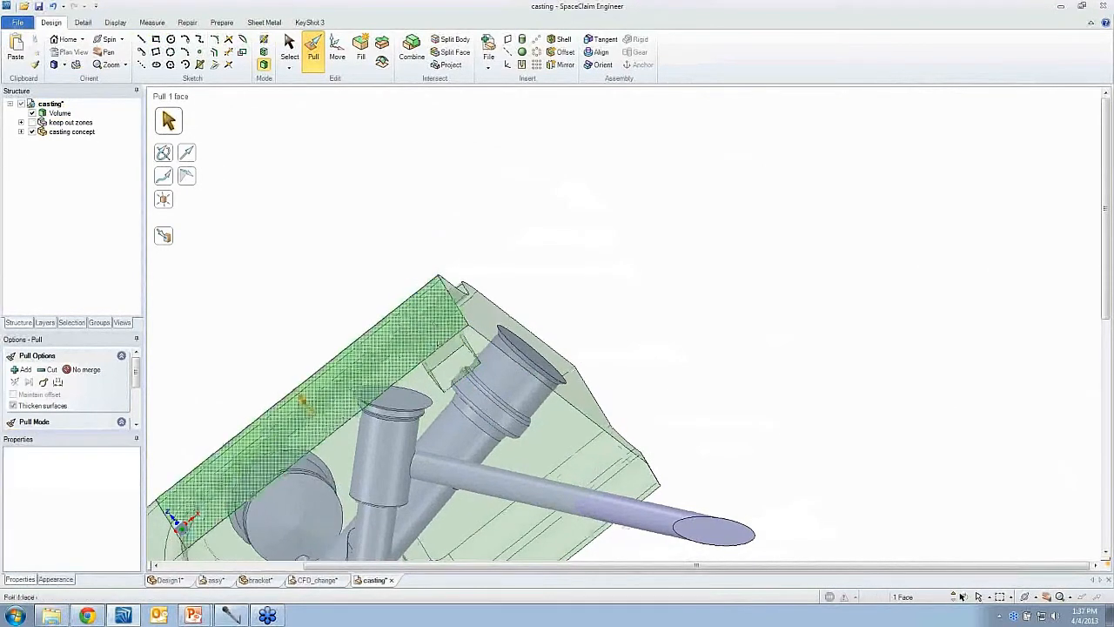
pyautogui.moveTo(390, 301); pyautogui.dragTo(468, 374, button='middle')
pyautogui.click(461, 355)
pyautogui.click(468, 376)
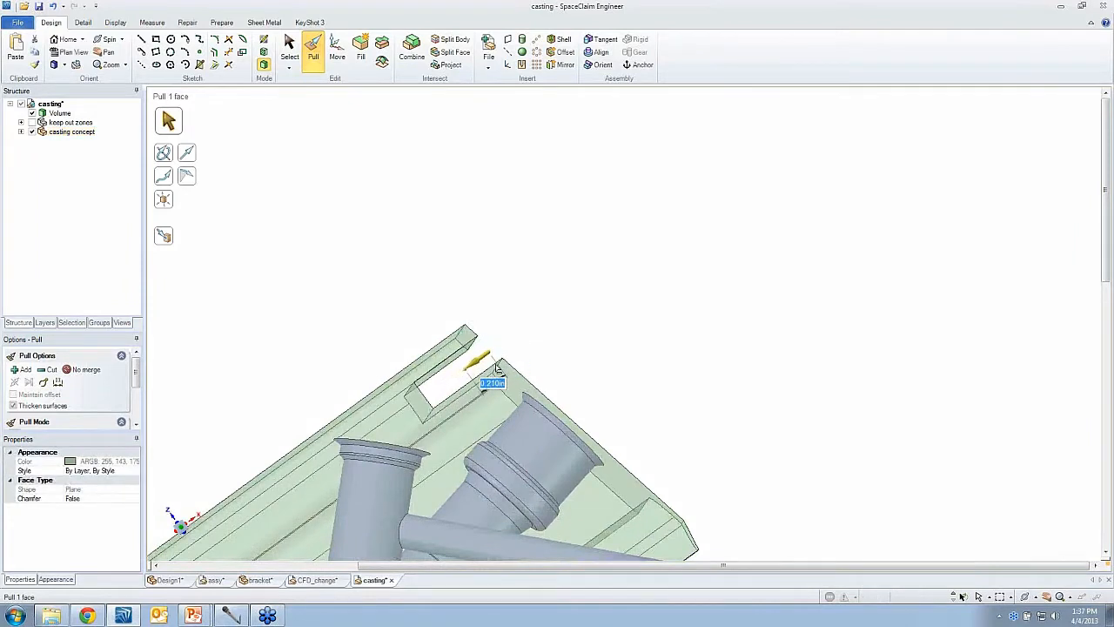
# - Pull the notch's side face outward to widen the notch toward the vertical pipe
pyautogui.click(475, 367)
pyautogui.moveTo(453, 376); pyautogui.dragTo(447, 370, button='middle')
pyautogui.click(446, 369)
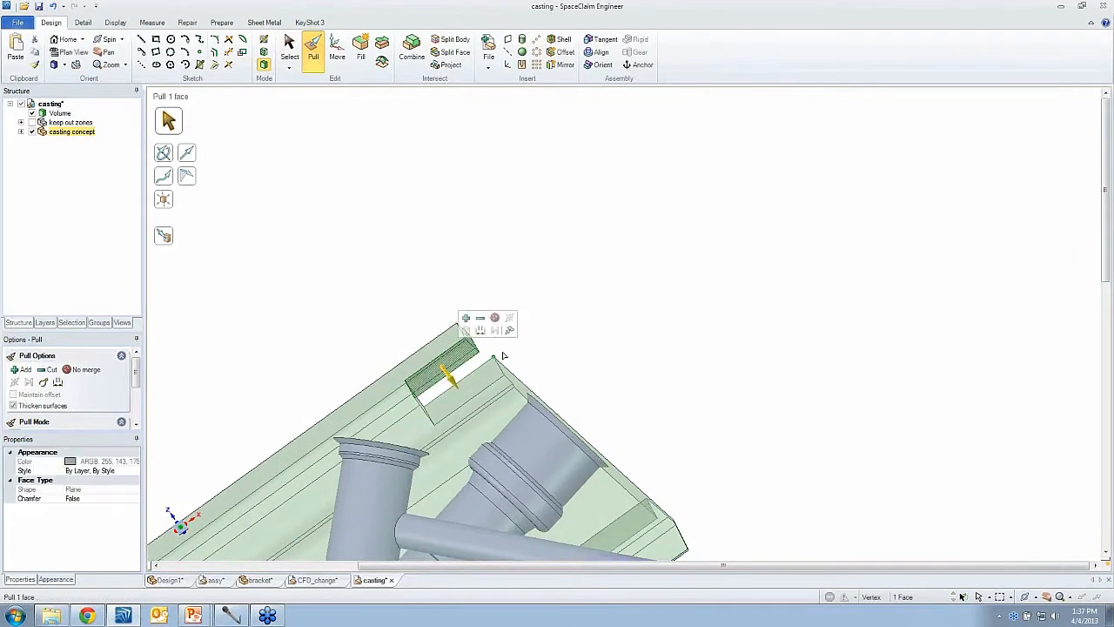
pyautogui.moveTo(502, 356); pyautogui.dragTo(485, 335)
pyautogui.moveTo(450, 390); pyautogui.dragTo(449, 374, button='middle')
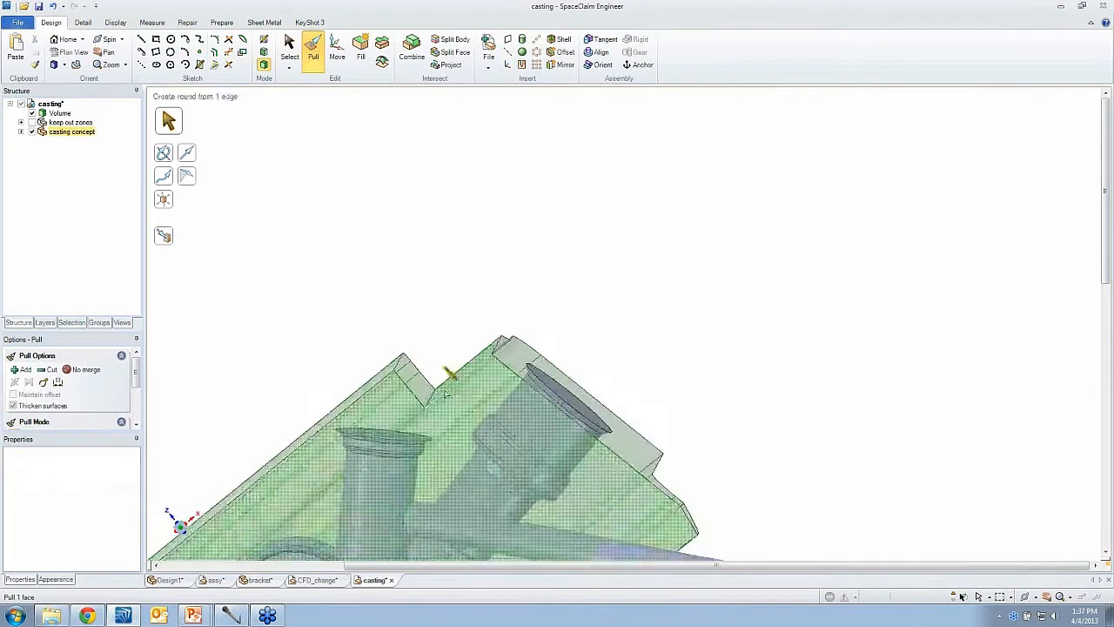
pyautogui.click(415, 379)
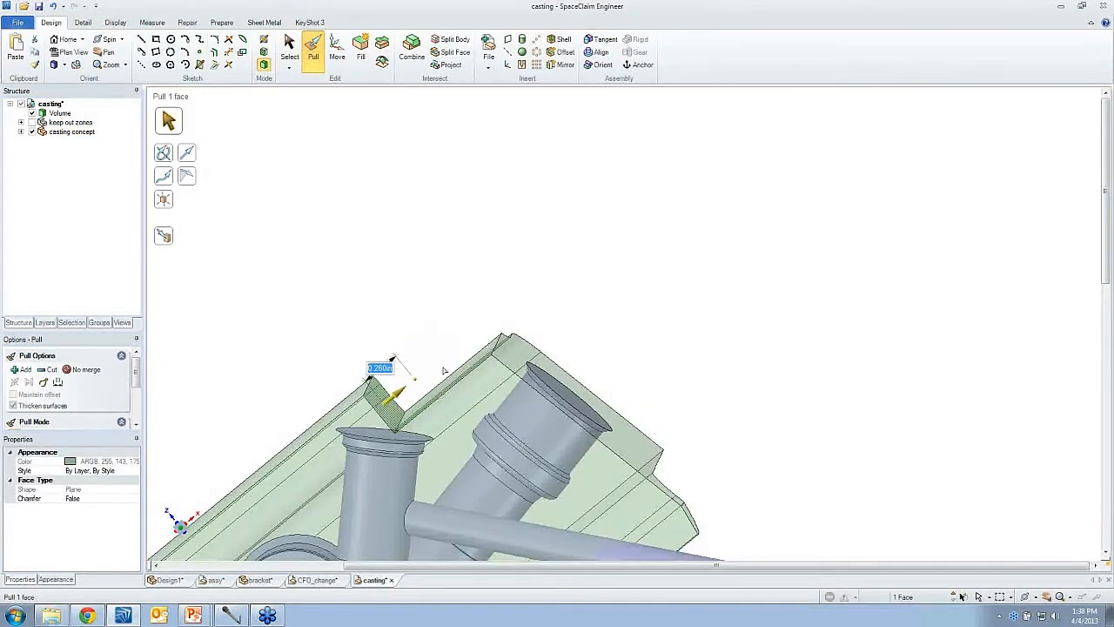
pyautogui.moveTo(432, 335); pyautogui.dragTo(429, 339, button='middle')
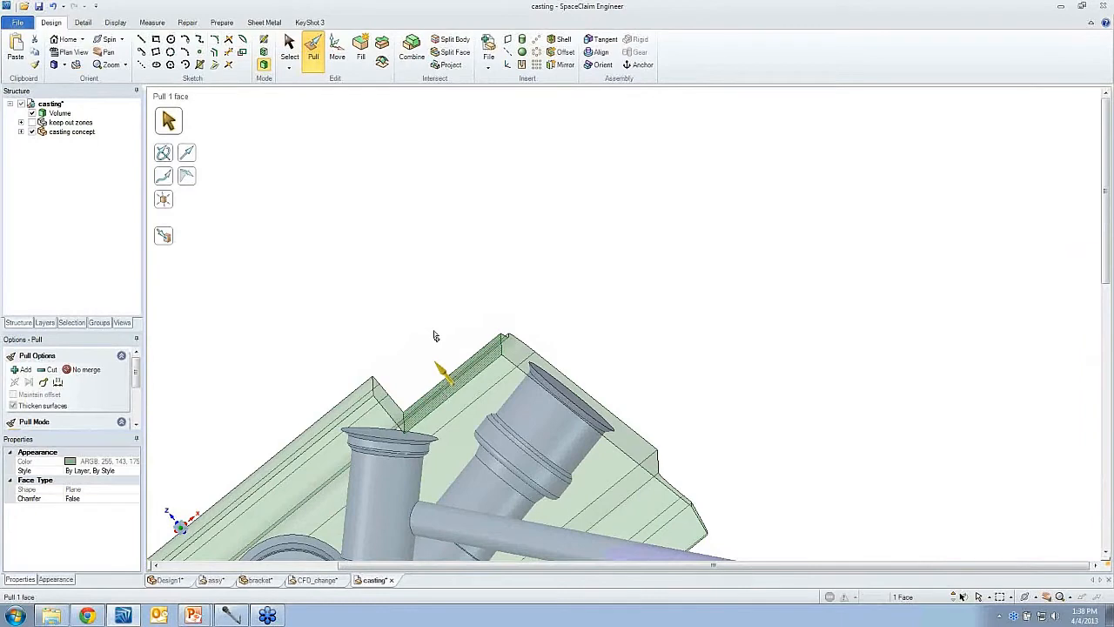
# - Pull the notch face up to the top face of the vertical pipe's flange
pyautogui.click(422, 384)
pyautogui.click(445, 373)
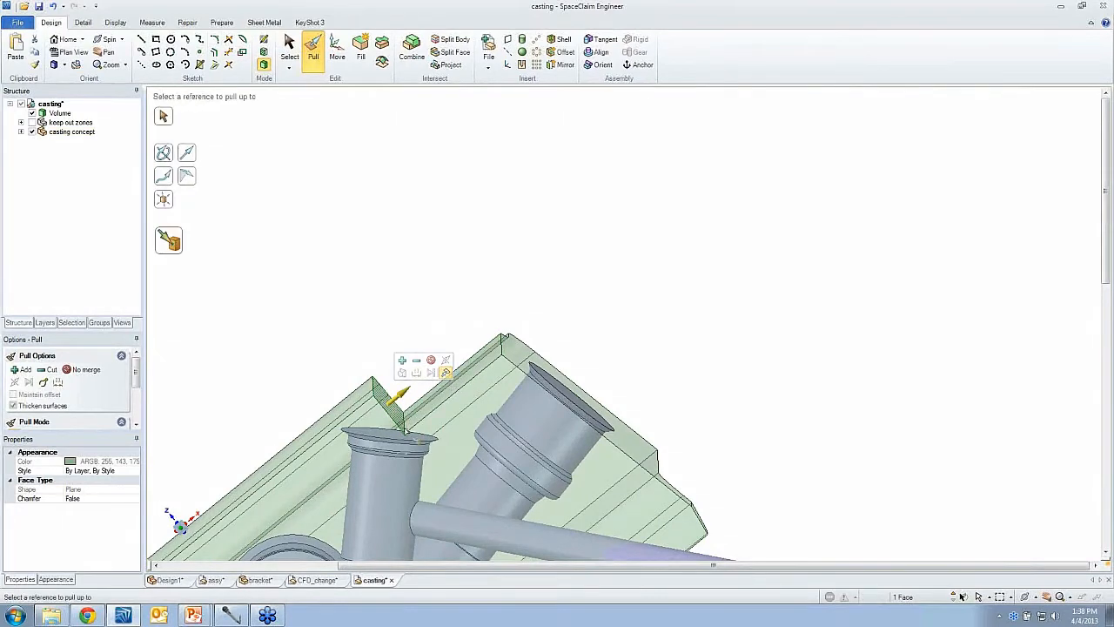
pyautogui.click(391, 437)
pyautogui.moveTo(392, 436); pyautogui.dragTo(401, 438, button='middle')
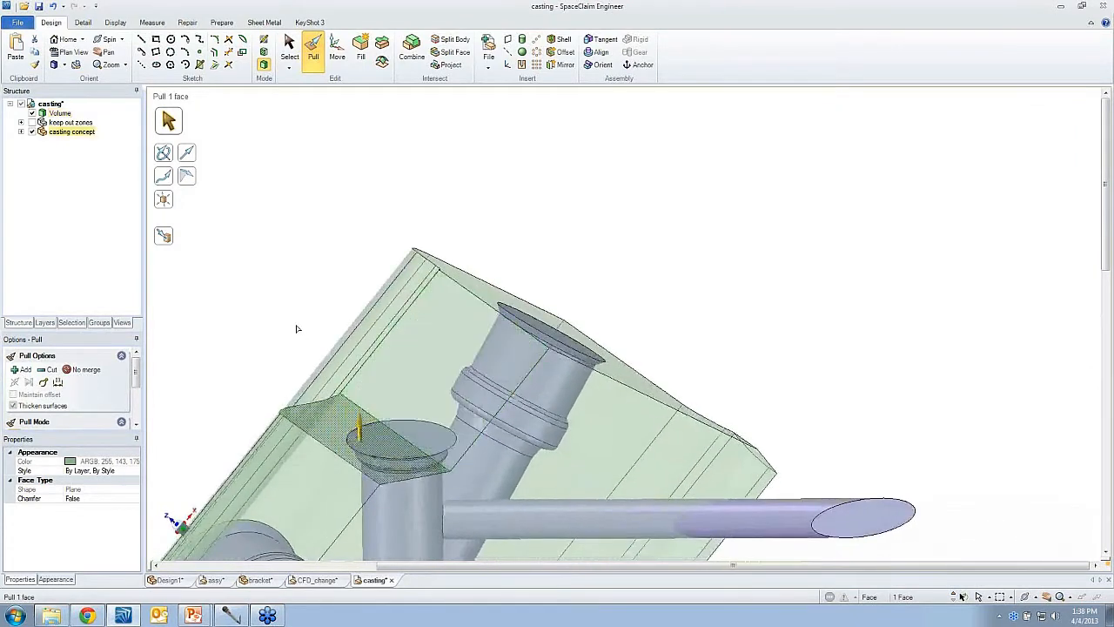
# - Extrude the vertical pipe flange's circular edge outward about 0.13 in as a ring surface
pyautogui.click(297, 326)
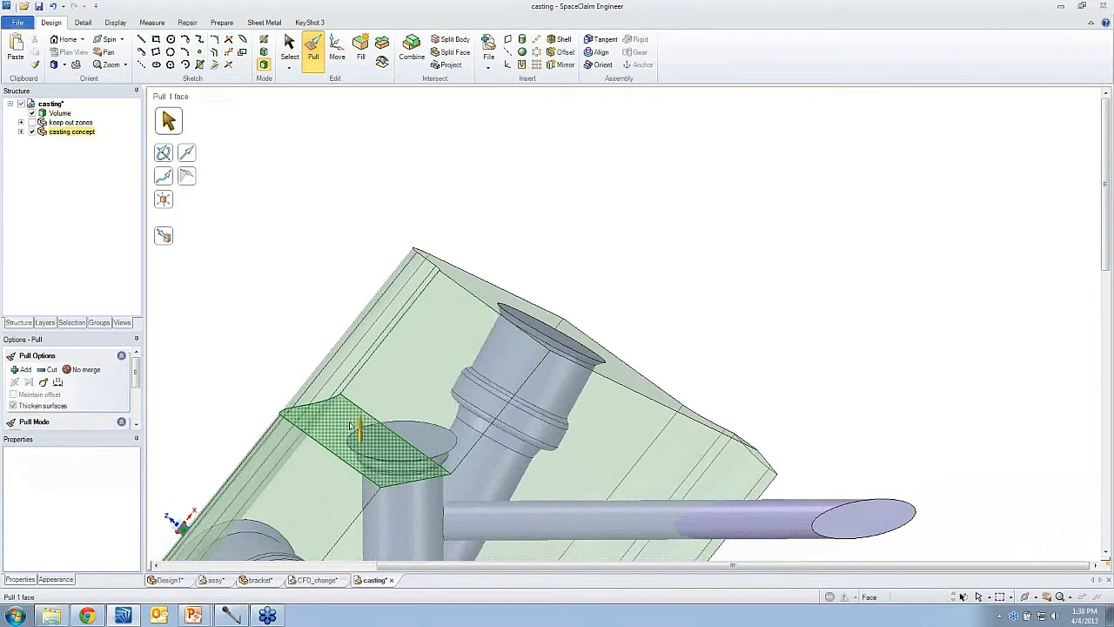
pyautogui.click(391, 416)
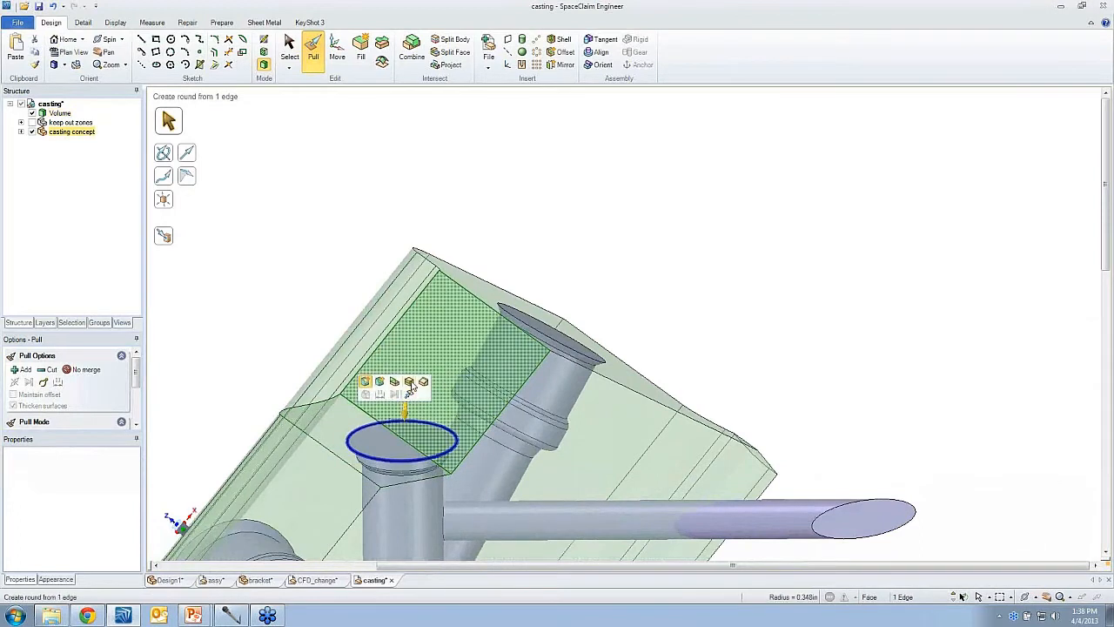
pyautogui.click(398, 384)
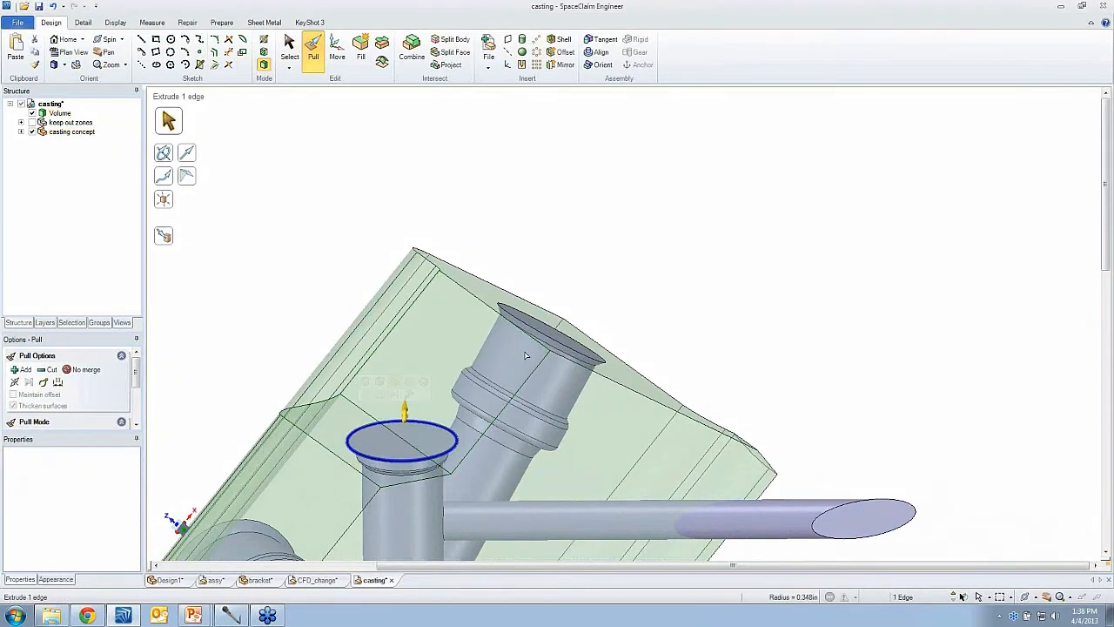
pyautogui.moveTo(592, 311); pyautogui.dragTo(595, 305)
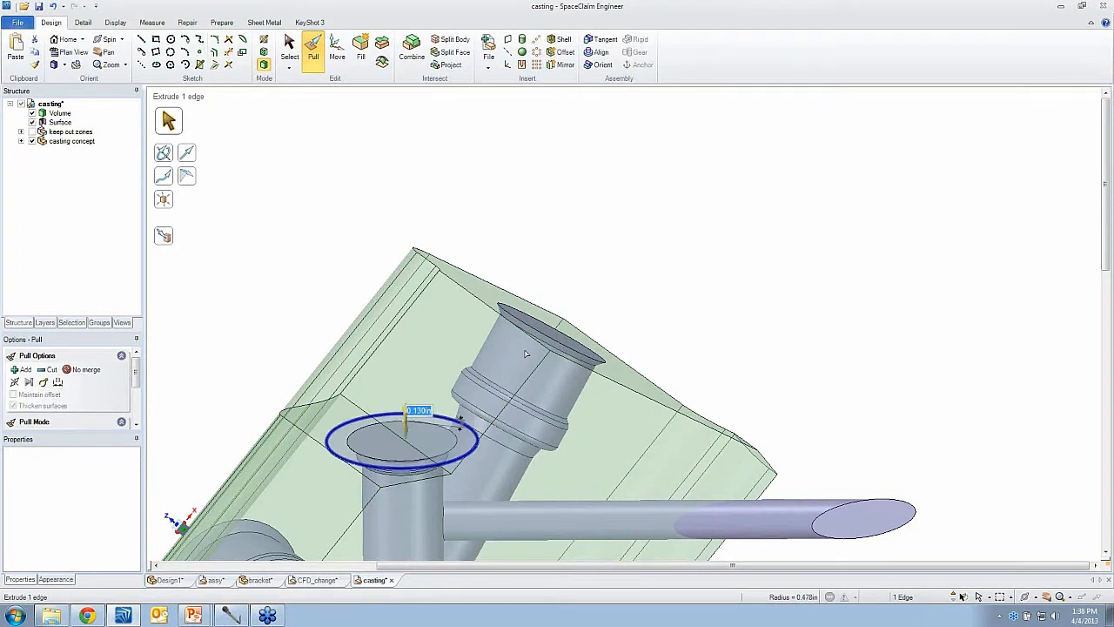
# - Pull the ring surface upward with Cut enabled to cut a round clearance through the casting
pyautogui.click(467, 447)
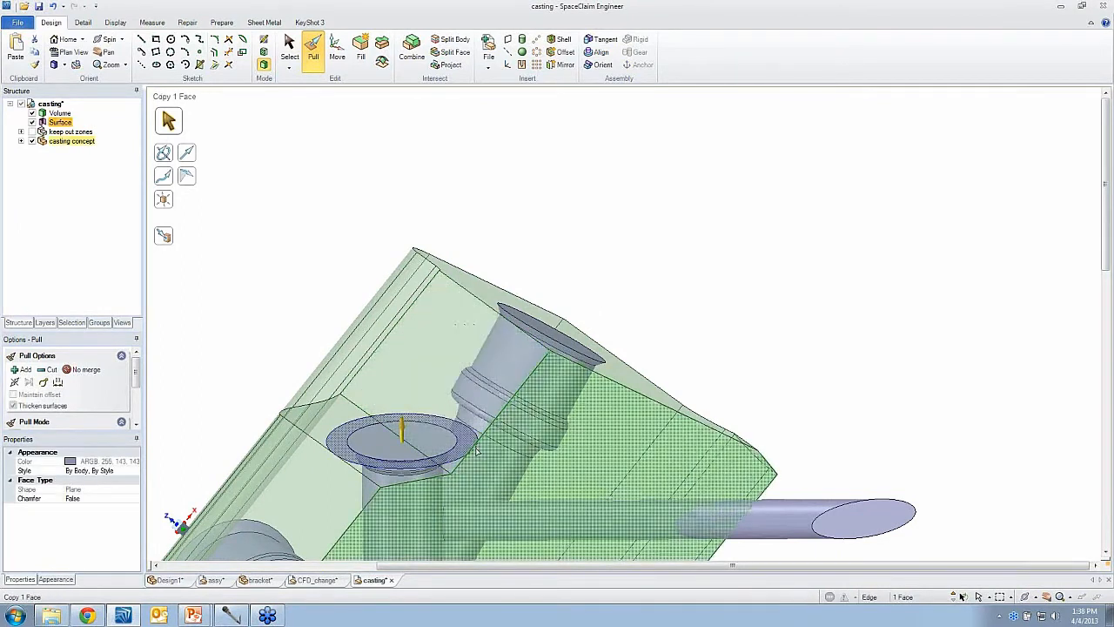
pyautogui.keyDown('ctrl'); pyautogui.click(476, 451); pyautogui.keyUp('ctrl')
pyautogui.click(500, 404)
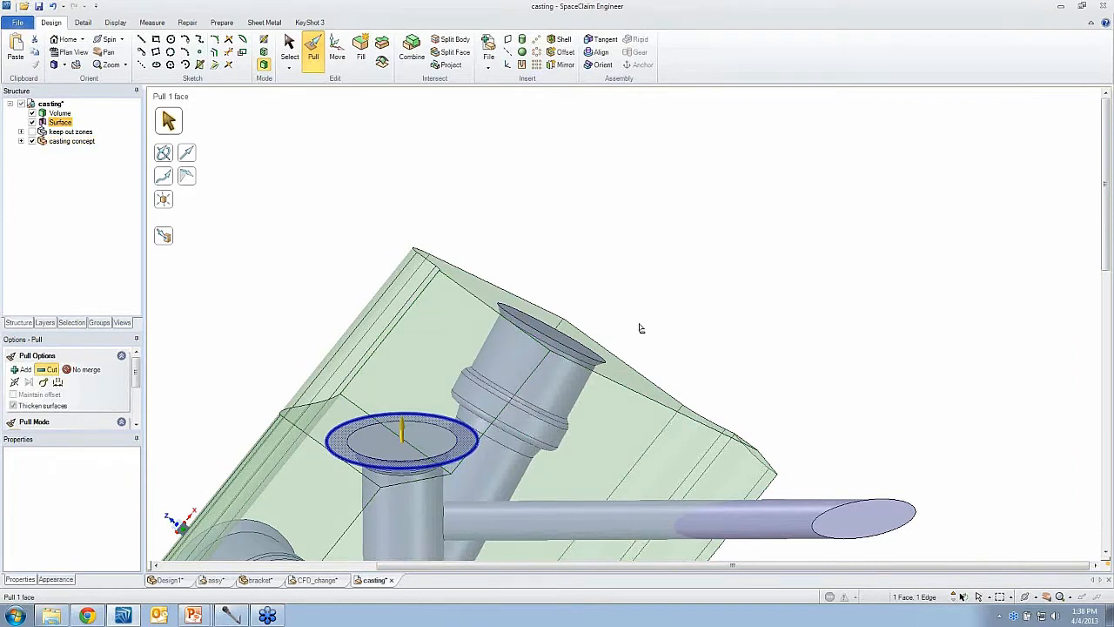
pyautogui.moveTo(640, 327); pyautogui.dragTo(639, 265)
pyautogui.press('Return')
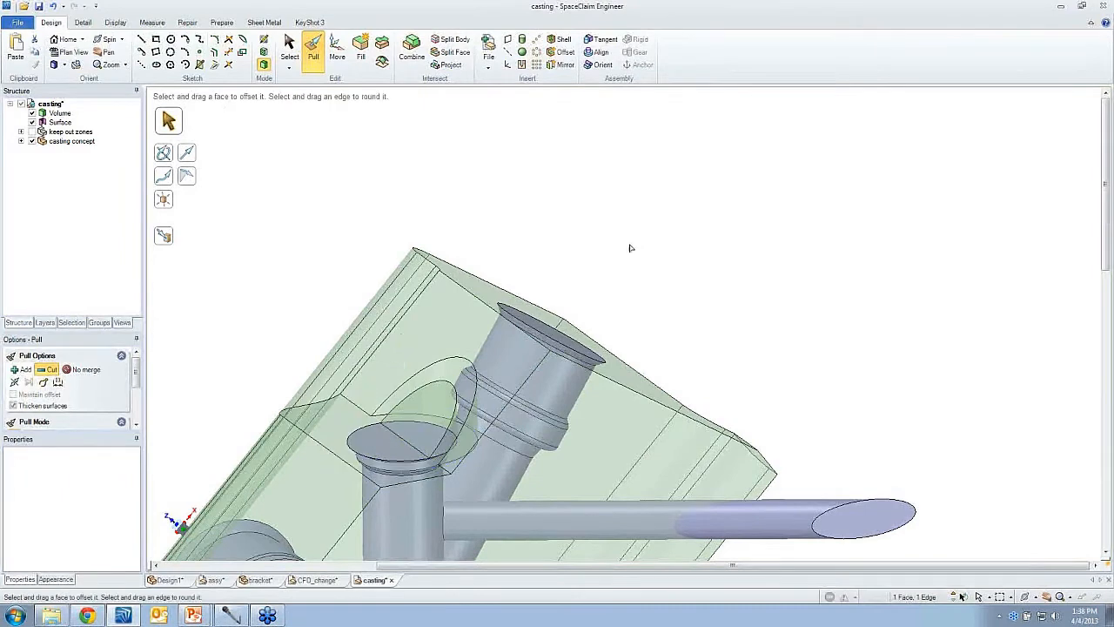
# - Delete the leftover ring surface from the vertical pipe's clearance cut
pyautogui.click(453, 435)
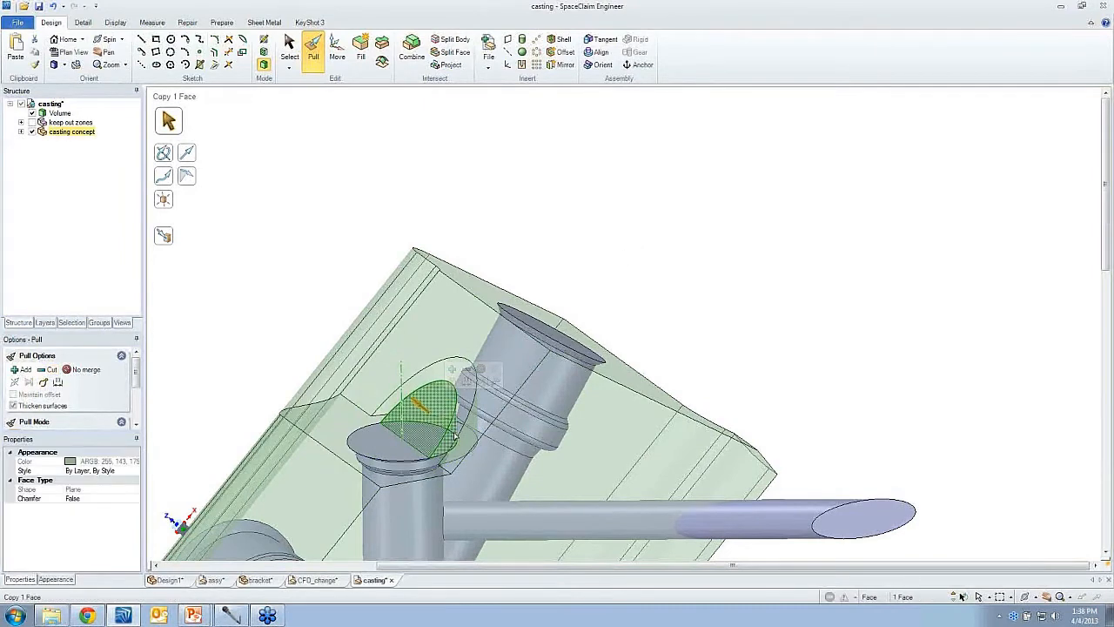
pyautogui.keyDown('ctrl'); pyautogui.click(454, 436); pyautogui.keyUp('ctrl')
pyautogui.click(367, 61)
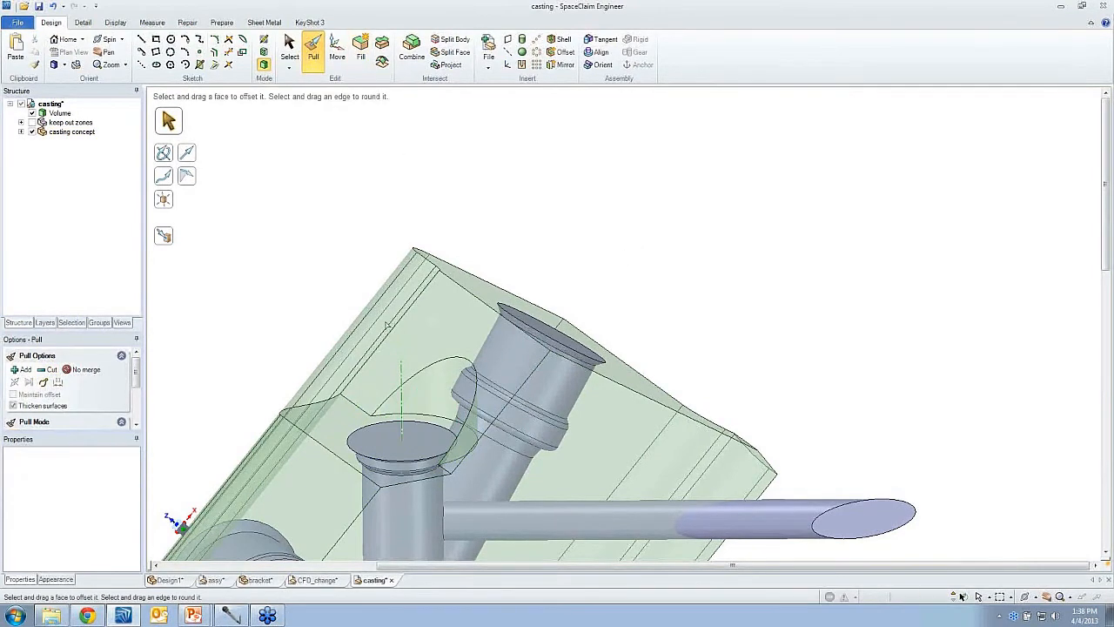
# - Extrude the short upright pipe's top circular edge outward as a ring surface
pyautogui.moveTo(452, 420); pyautogui.dragTo(455, 436, button='middle')
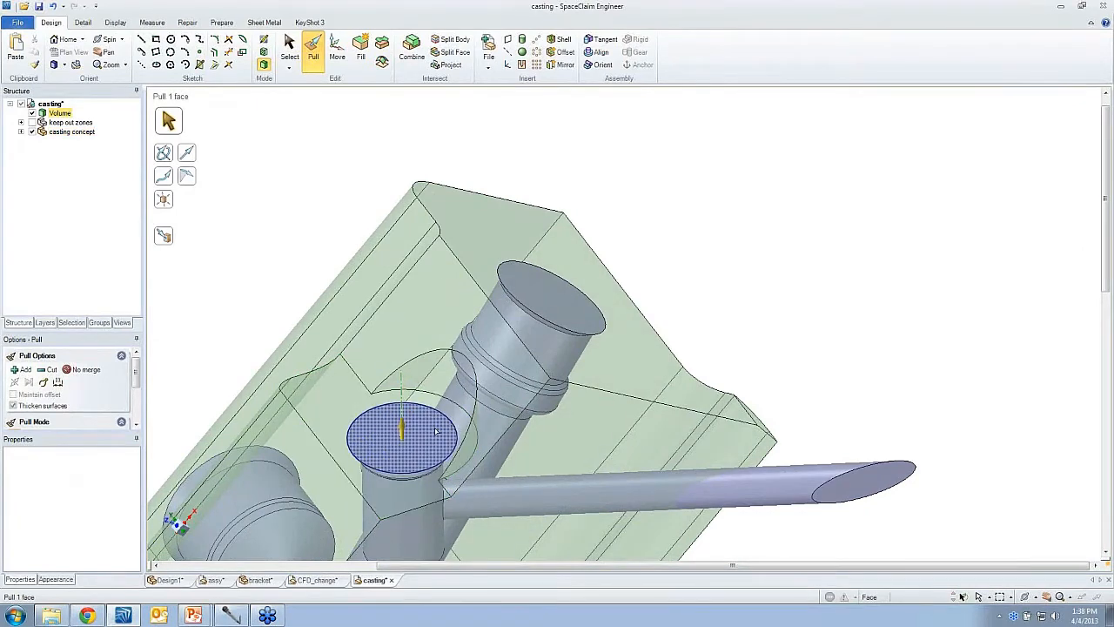
pyautogui.moveTo(439, 429); pyautogui.dragTo(575, 179, button='middle')
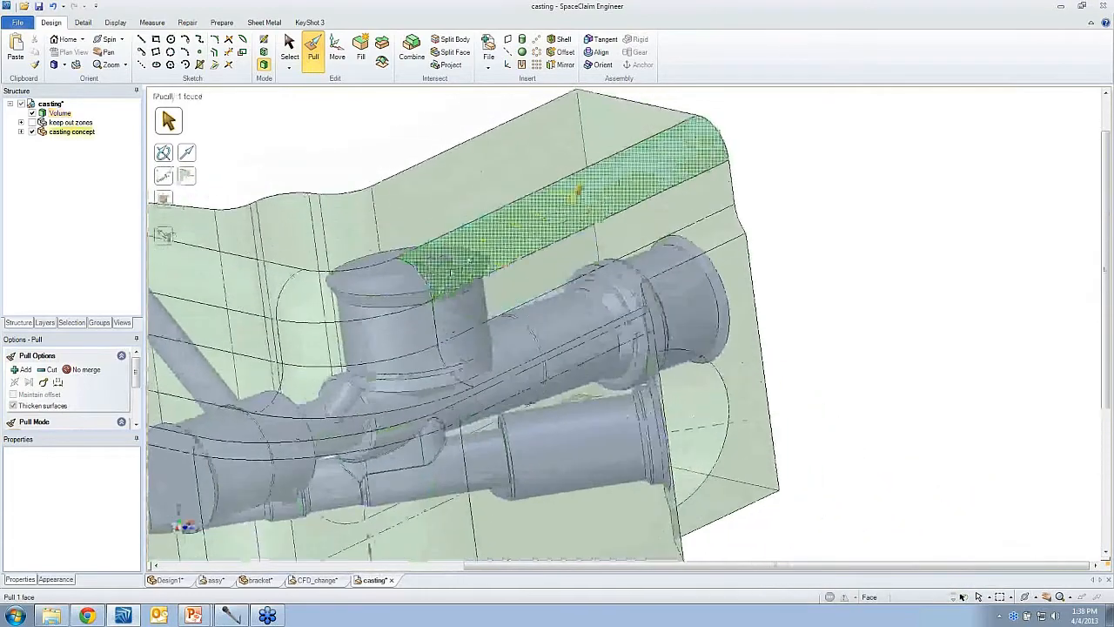
pyautogui.click(389, 287)
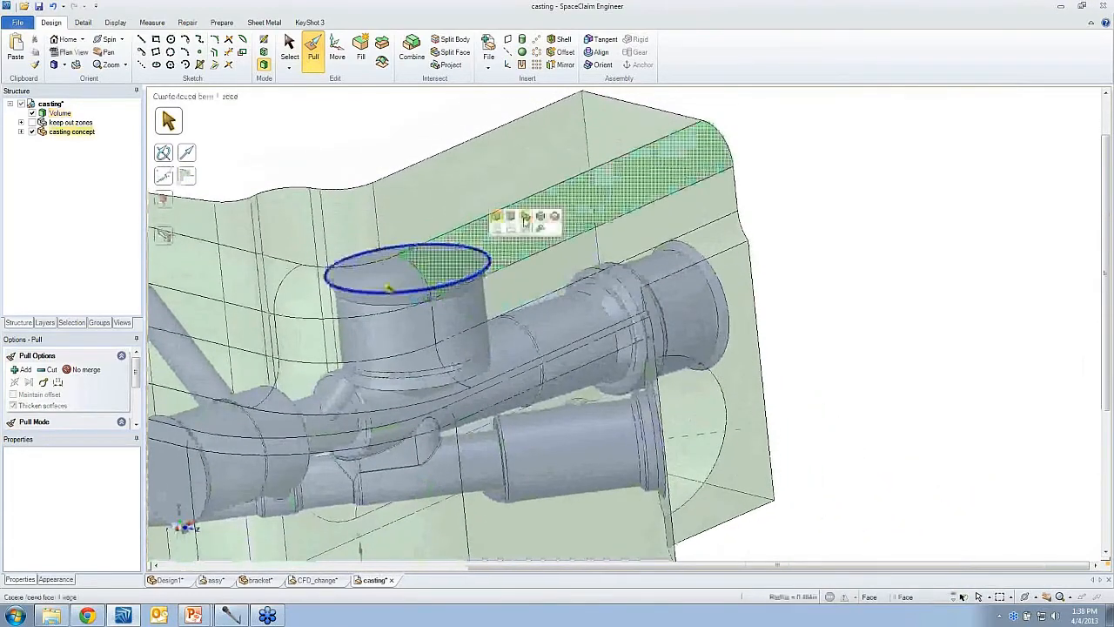
pyautogui.moveTo(391, 281); pyautogui.dragTo(498, 246)
# - Pull the ring surface upward with Cut enabled to cut a round clearance above the upright pipe
pyautogui.click(493, 252)
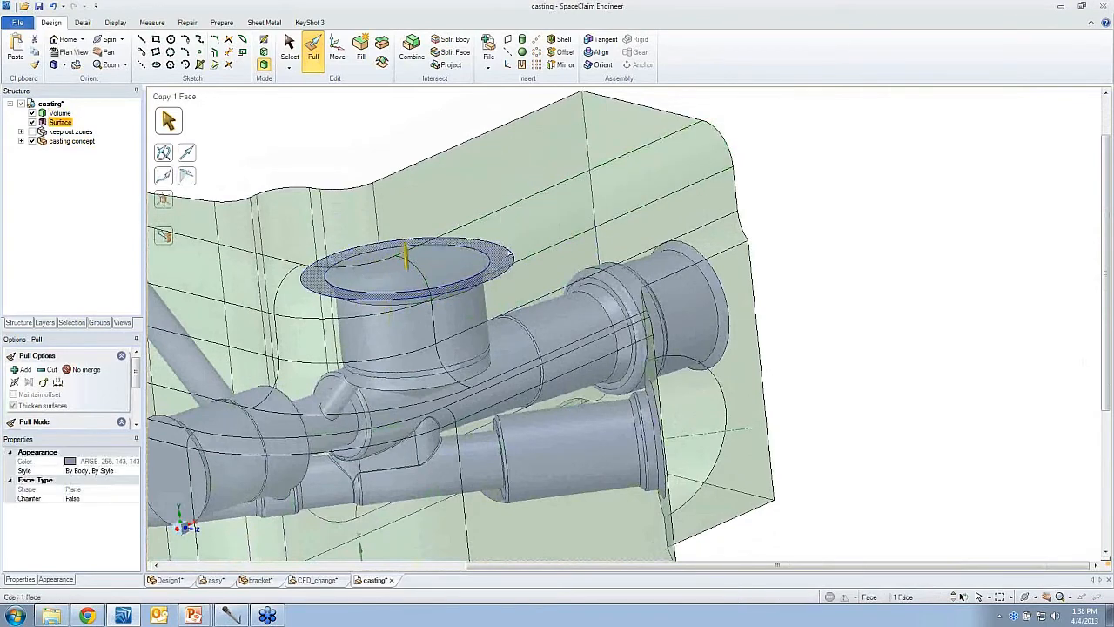
pyautogui.keyDown('ctrl'); pyautogui.click(481, 244); pyautogui.keyUp('ctrl')
pyautogui.click(511, 204)
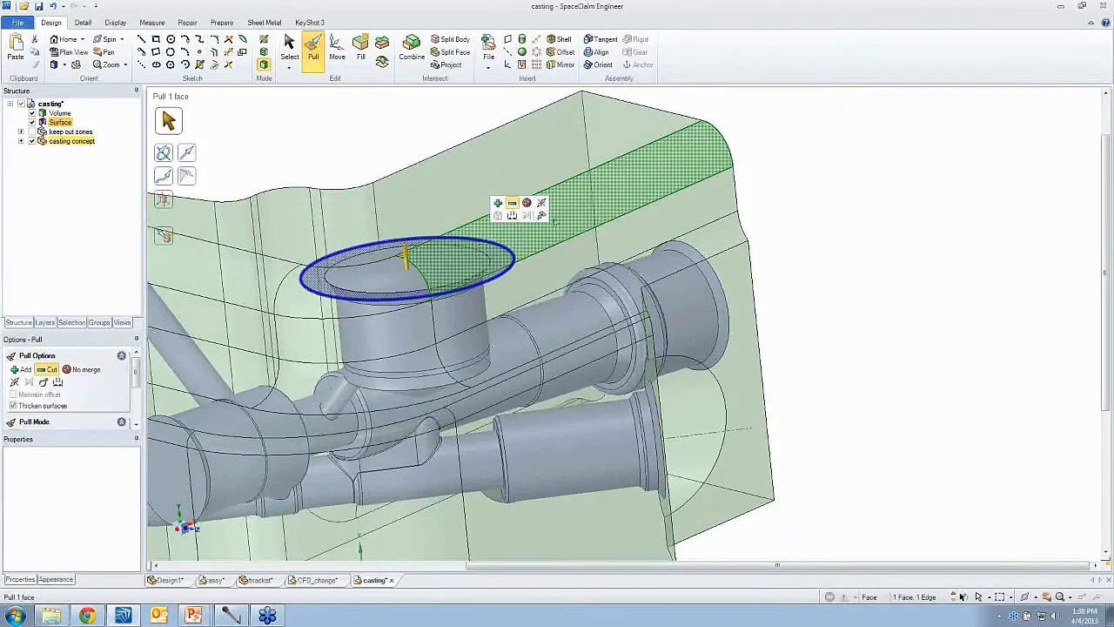
pyautogui.moveTo(796, 299); pyautogui.dragTo(790, 209)
pyautogui.moveTo(509, 228); pyautogui.dragTo(484, 252, button='middle')
pyautogui.scroll(2, 474, 250)
# - Delete the leftover ring surface inside the new clearance
pyautogui.click(438, 254)
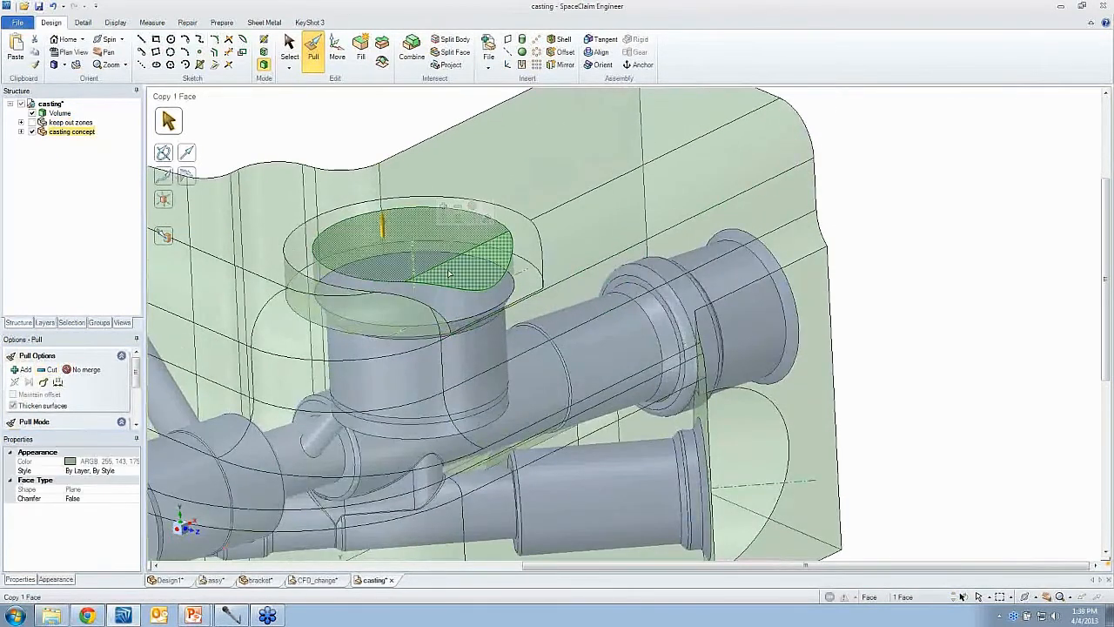
pyautogui.doubleClick(449, 273)
pyautogui.click(366, 57)
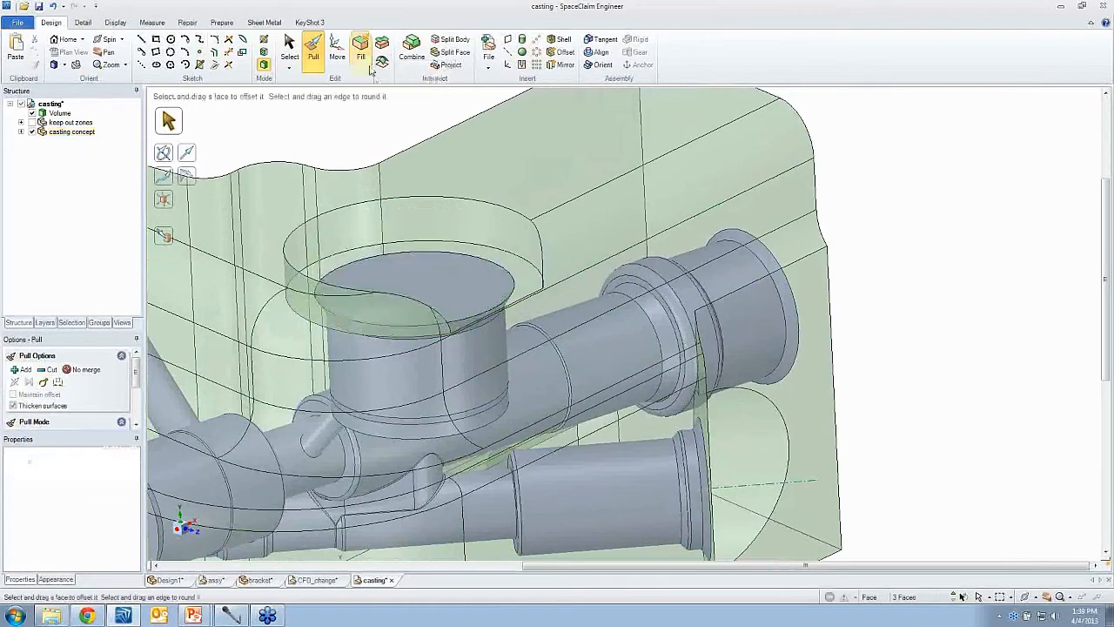
# - Pull the casting's side face up to the horizontal pipe's end face using the Up To option
pyautogui.moveTo(438, 279); pyautogui.dragTo(358, 388, button='middle')
pyautogui.scroll(-2, 459, 290)
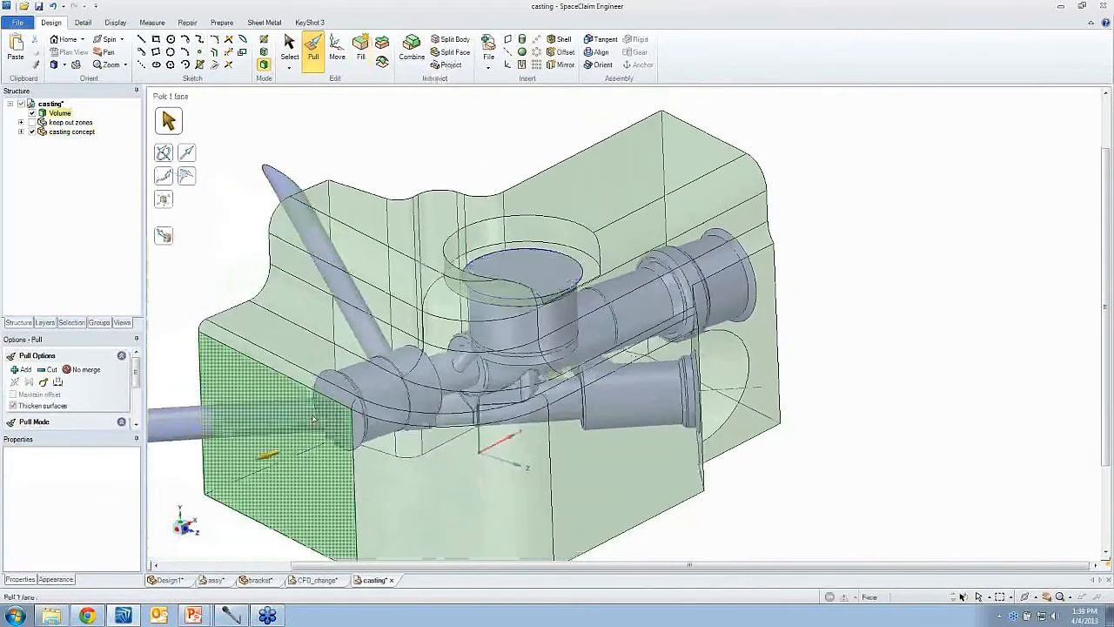
pyautogui.click(358, 388)
pyautogui.click(364, 382)
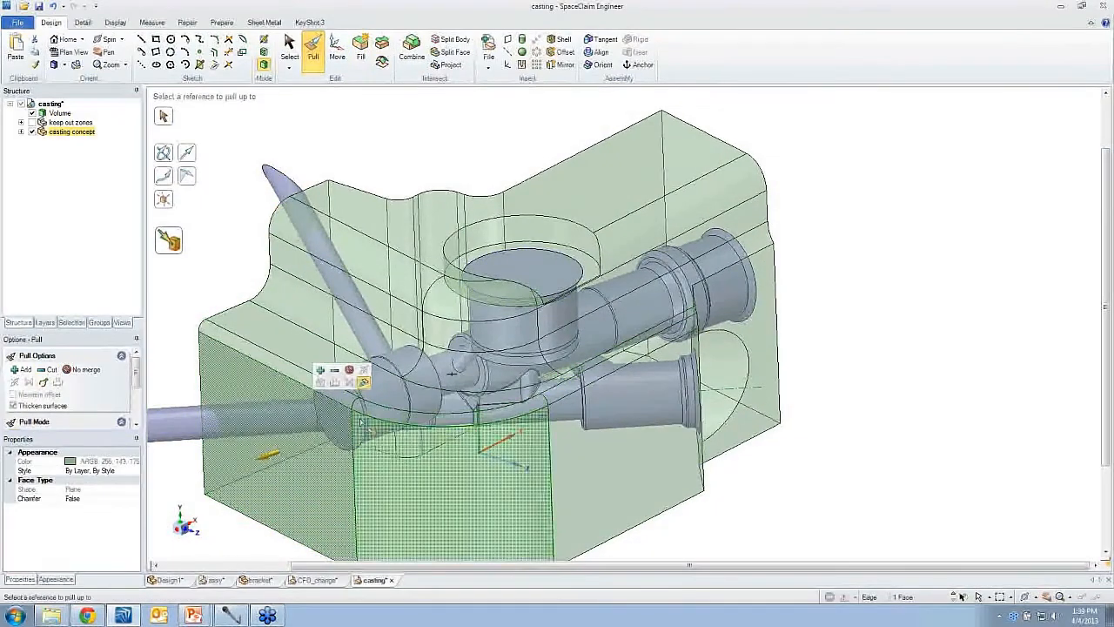
pyautogui.click(362, 422)
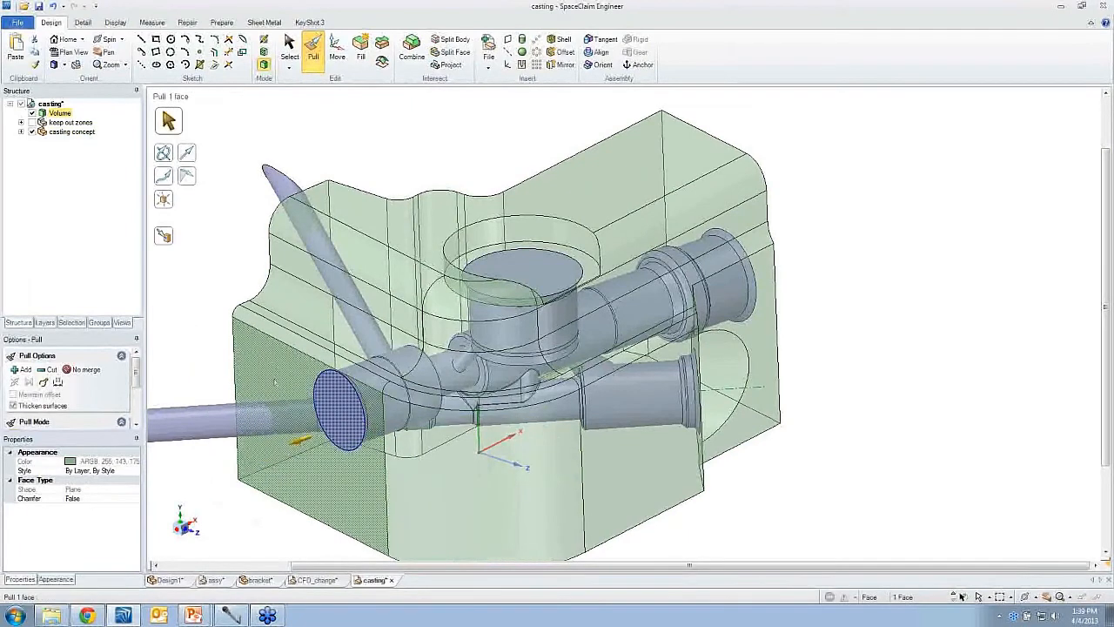
# - Try to round the casting's vertical corner edges near the large pipe outlet
pyautogui.click(588, 362)
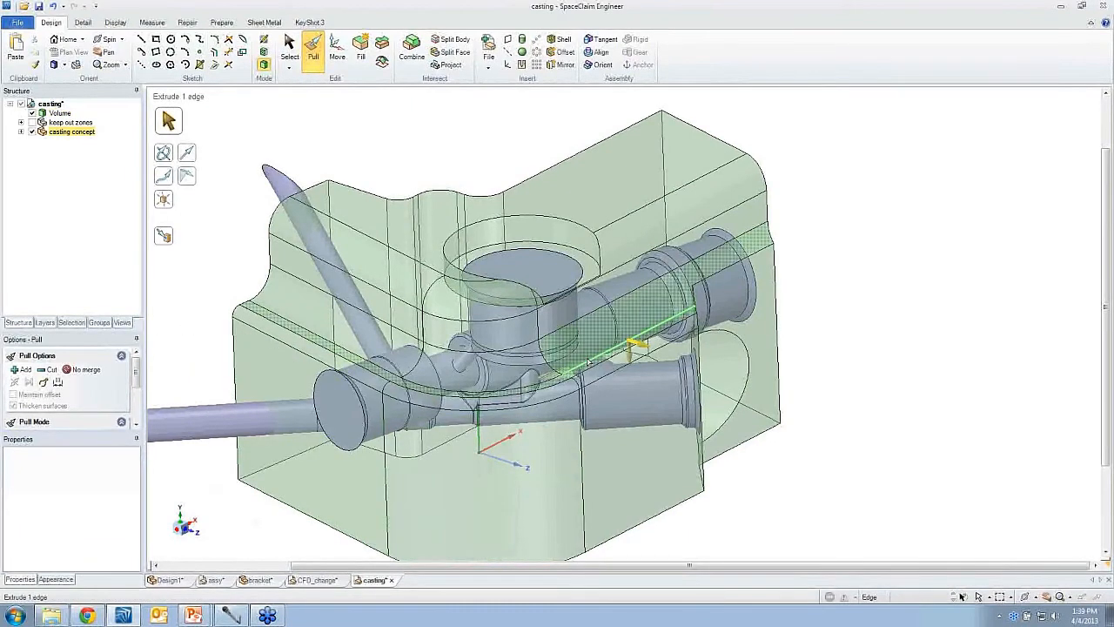
pyautogui.click(918, 362)
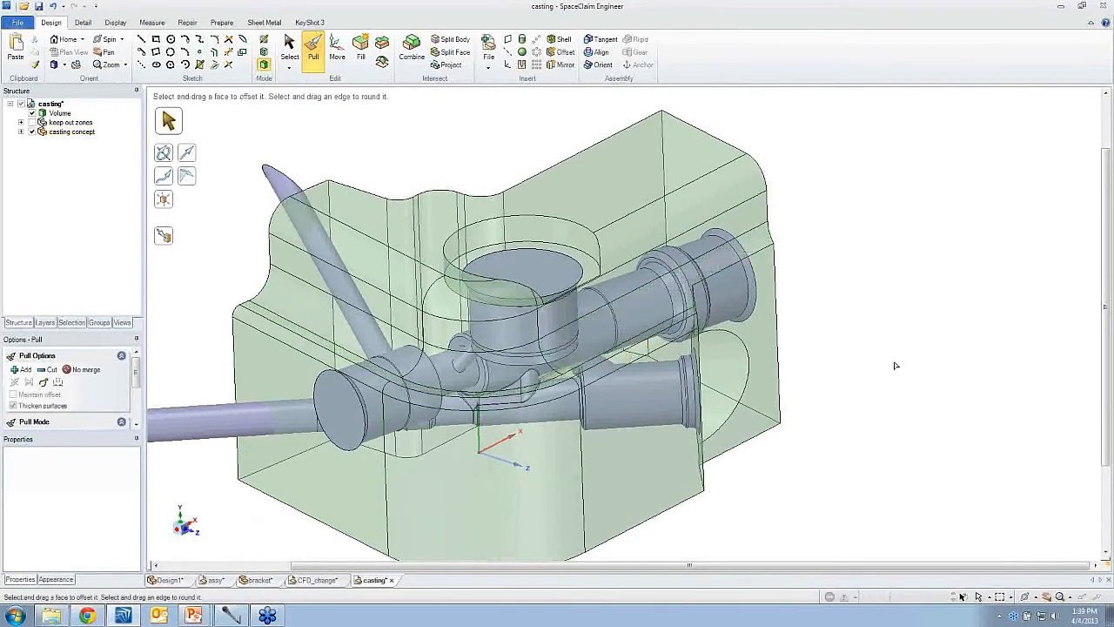
pyautogui.moveTo(897, 366); pyautogui.dragTo(835, 335, button='middle')
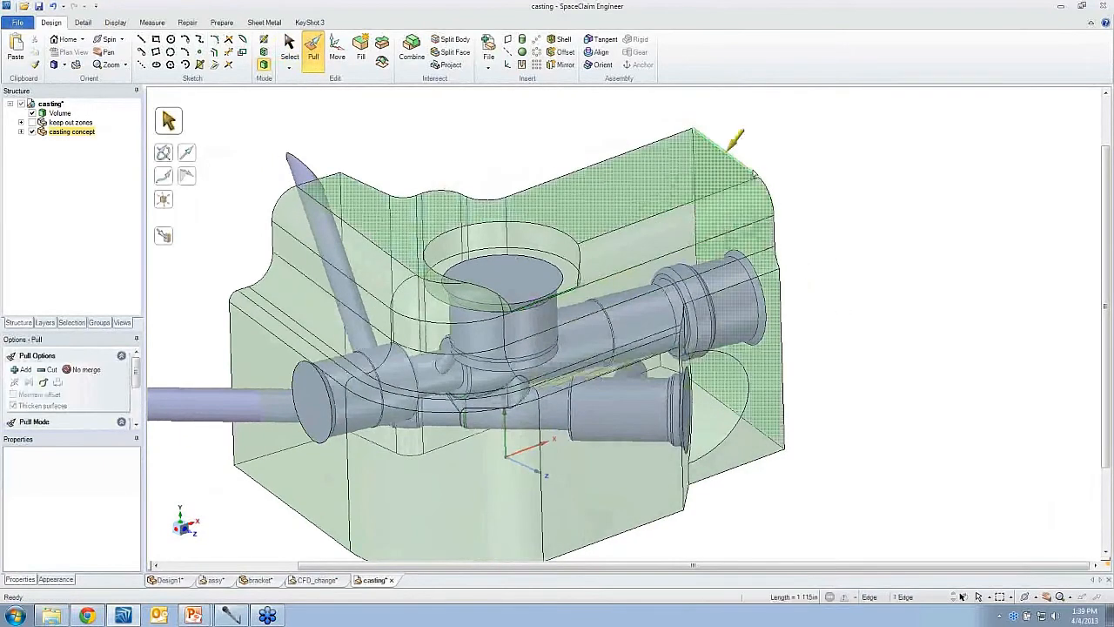
pyautogui.click(725, 154)
pyautogui.moveTo(802, 185); pyautogui.dragTo(709, 353, button='middle')
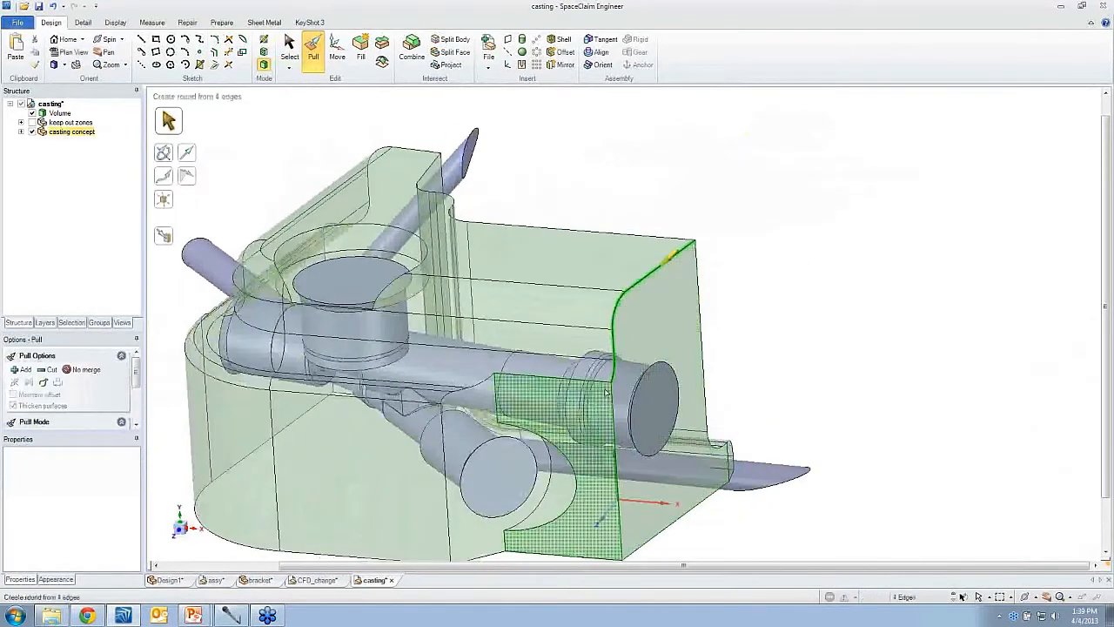
pyautogui.keyDown('ctrl'); pyautogui.click(615, 452); pyautogui.keyUp('ctrl')
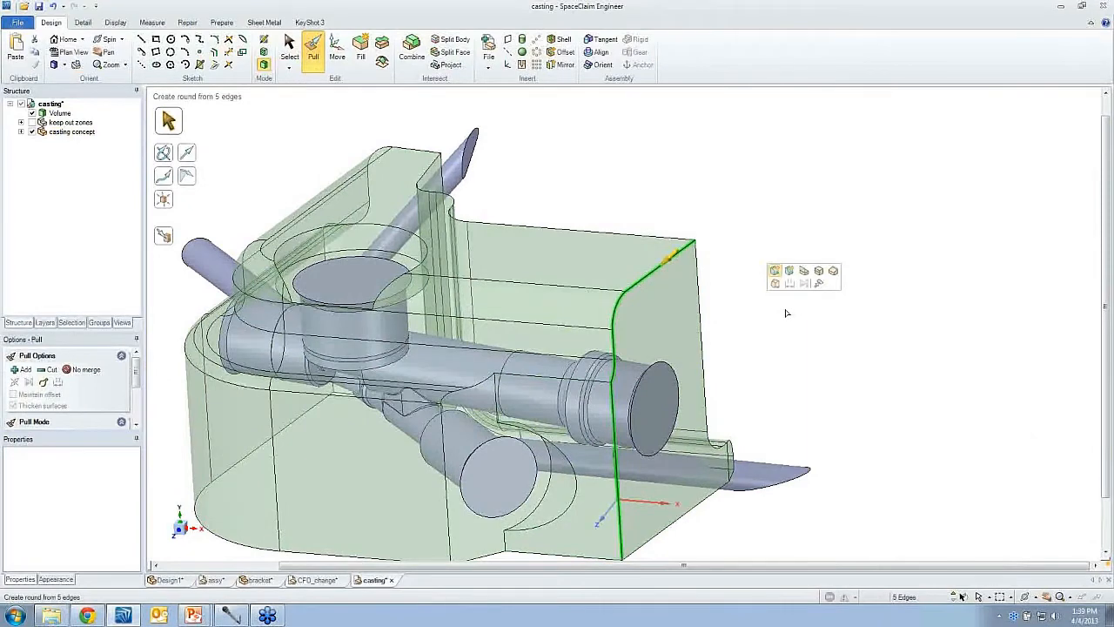
pyautogui.moveTo(785, 312)
pyautogui.mouseDown()
pyautogui.moveTo(737, 329)
pyautogui.moveTo(799, 314)
pyautogui.mouseUp()
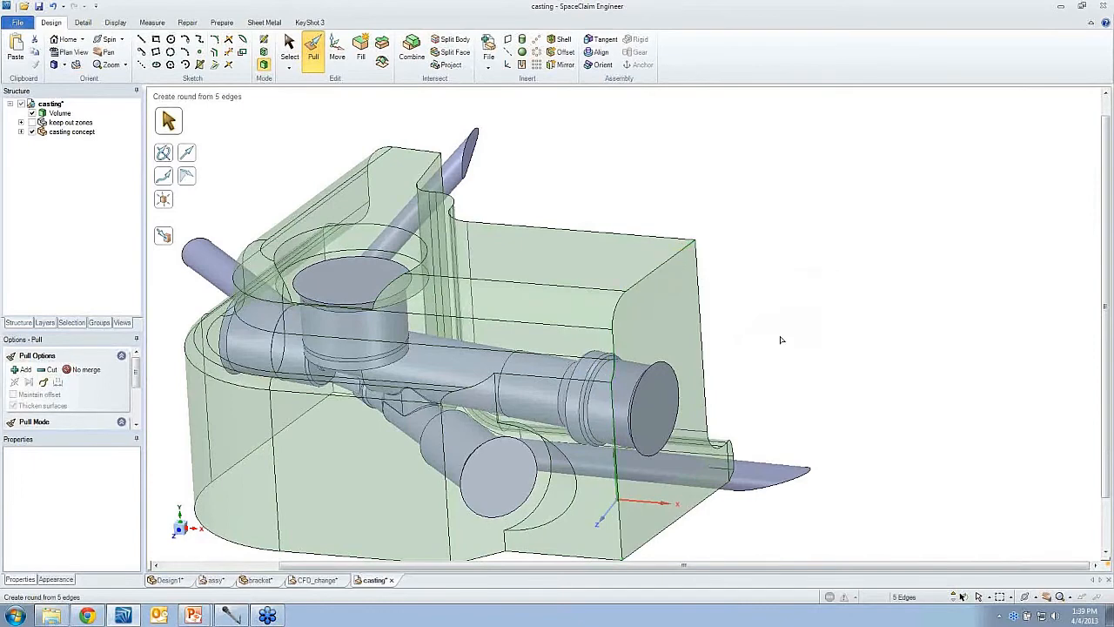
pyautogui.click(780, 340)
# - Switch the casting concept to opaque display and toggle the Volume's visibility to inspect it
pyautogui.press('z')
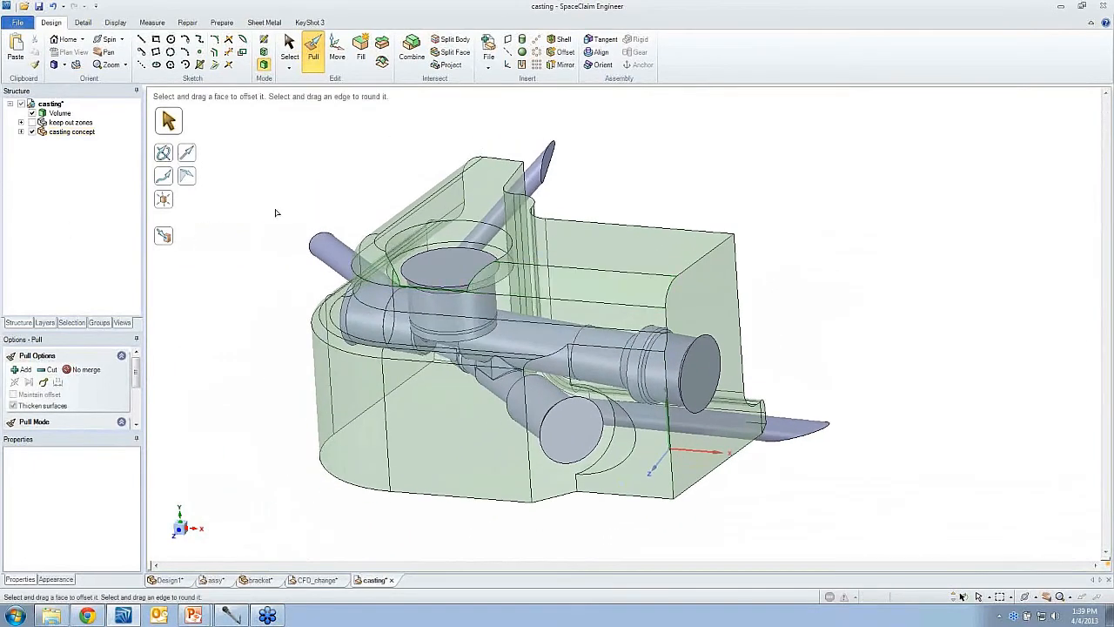
pyautogui.press('s')
pyautogui.click(529, 247)
pyautogui.click(573, 210)
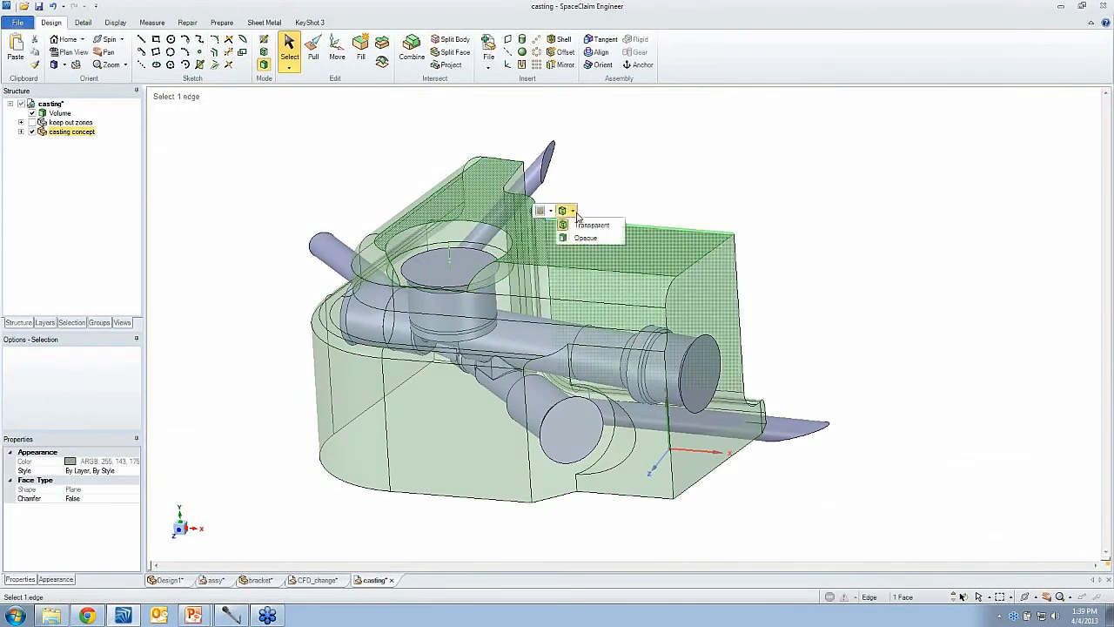
pyautogui.click(590, 239)
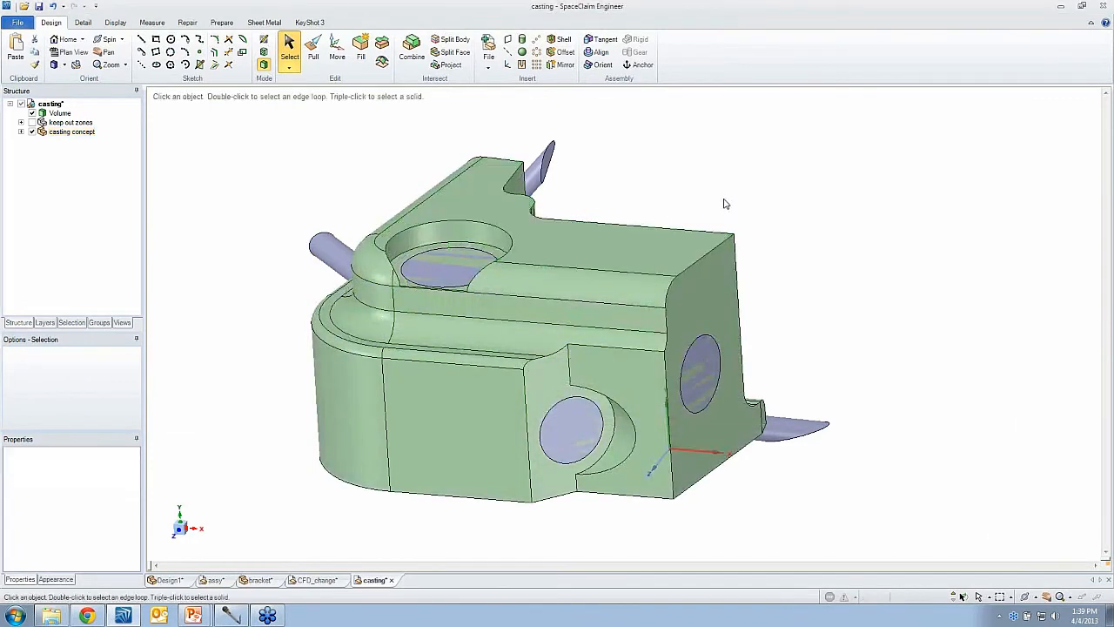
pyautogui.click(32, 114)
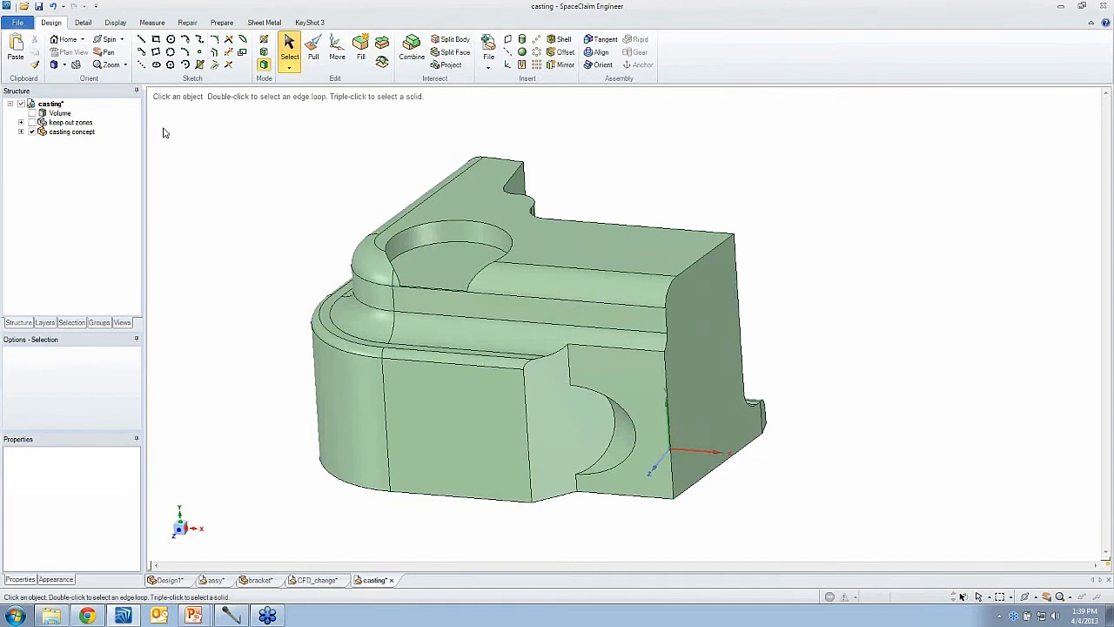
pyautogui.click(32, 114)
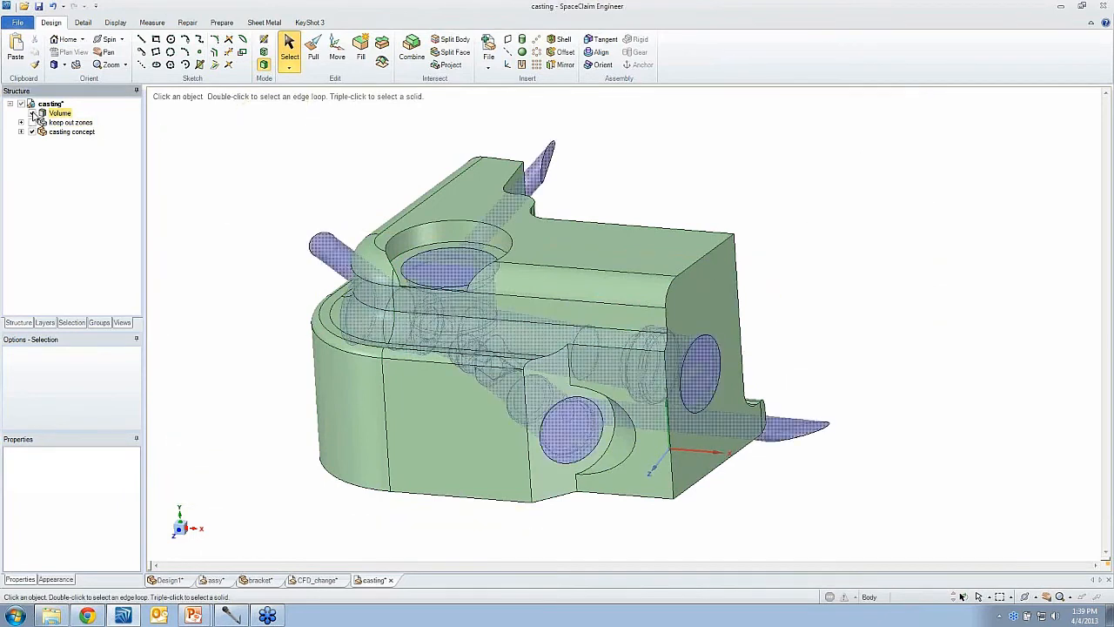
# - Combine the casting concept with the fluid Volume as cutter, removing the volume regions to hollow the casting
pyautogui.click(404, 59)
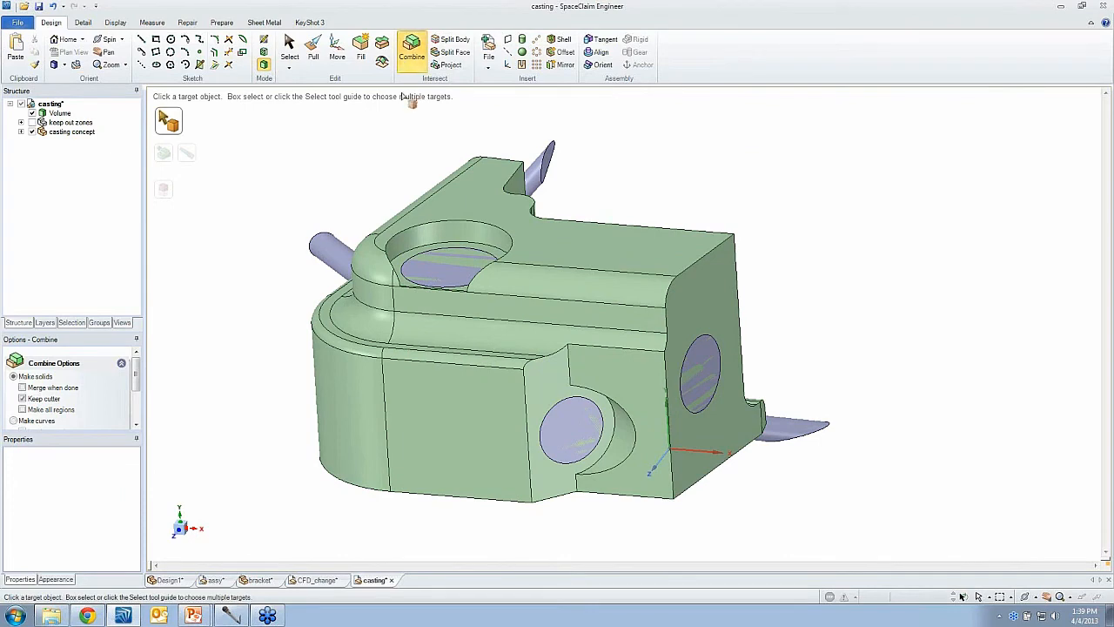
pyautogui.click(442, 335)
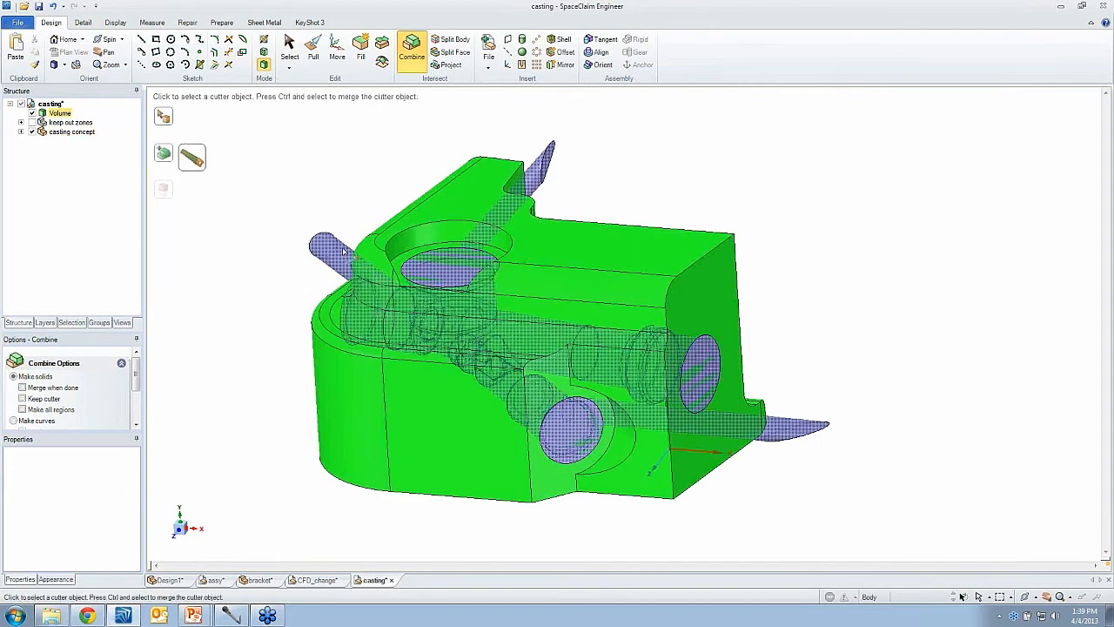
pyautogui.click(425, 270)
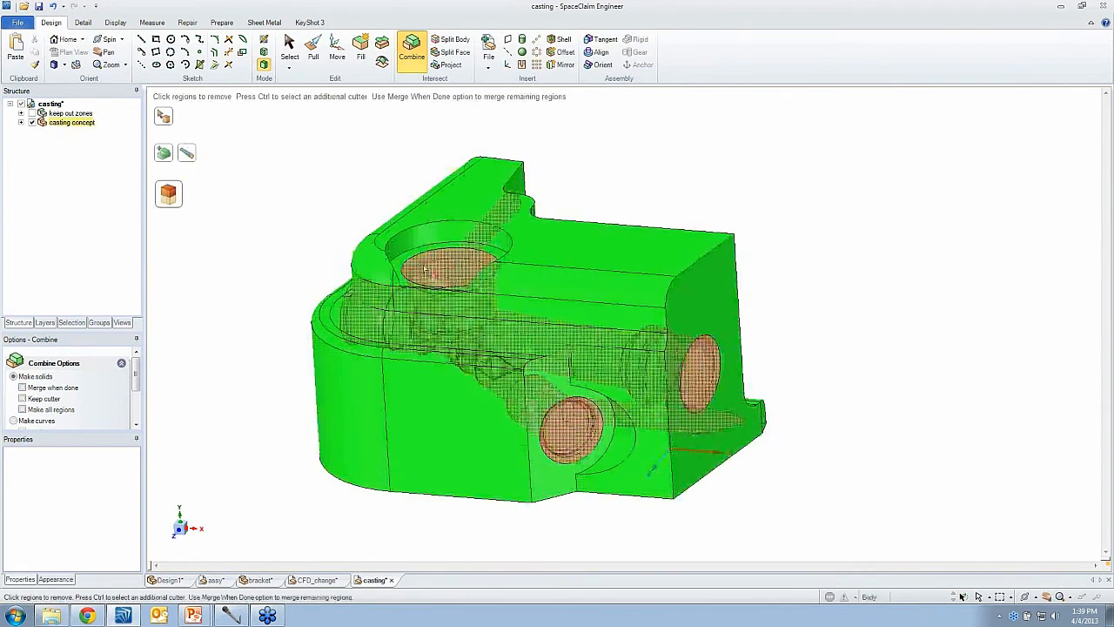
pyautogui.click(424, 270)
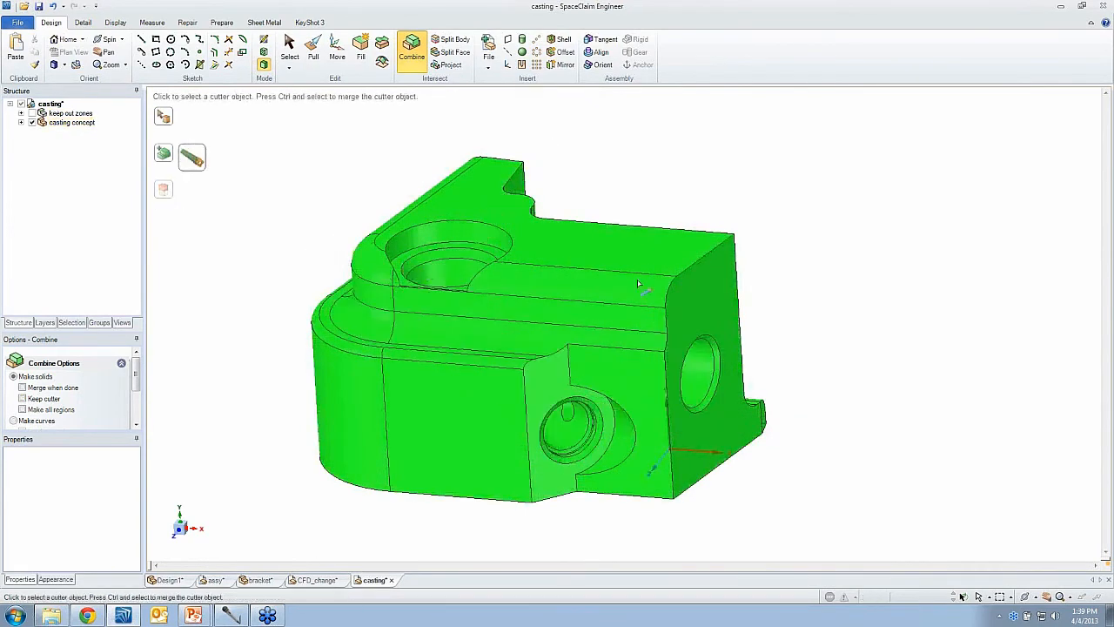
pyautogui.click(838, 335)
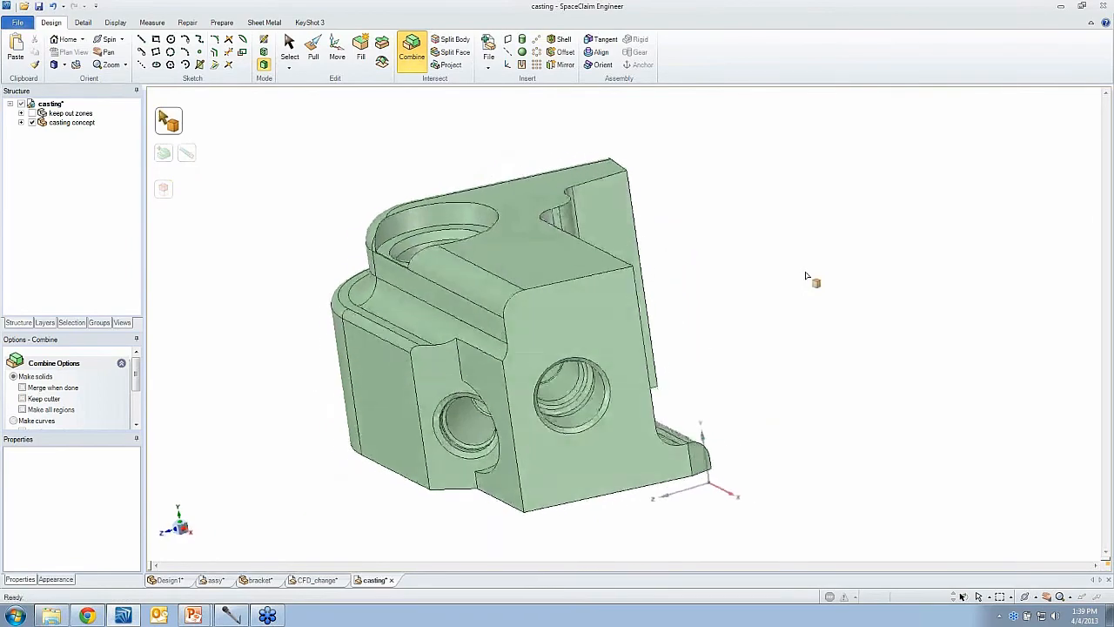